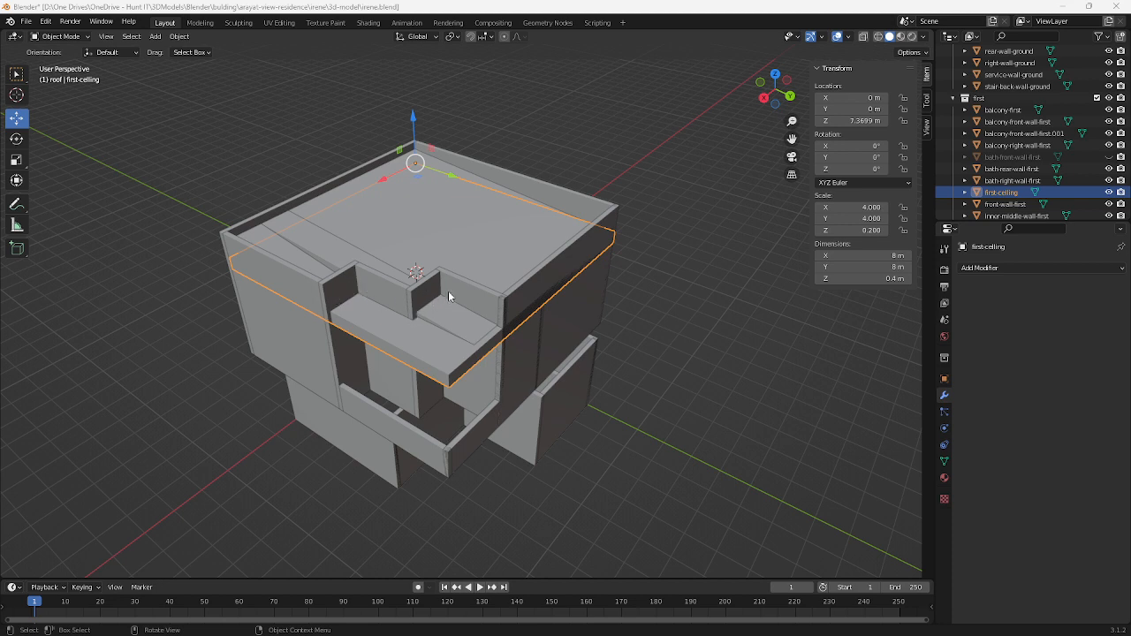
- Duplicate the first-ceiling slab in place by copying and pasting it
{"action": "left_click", "coordinate": [443, 322]}
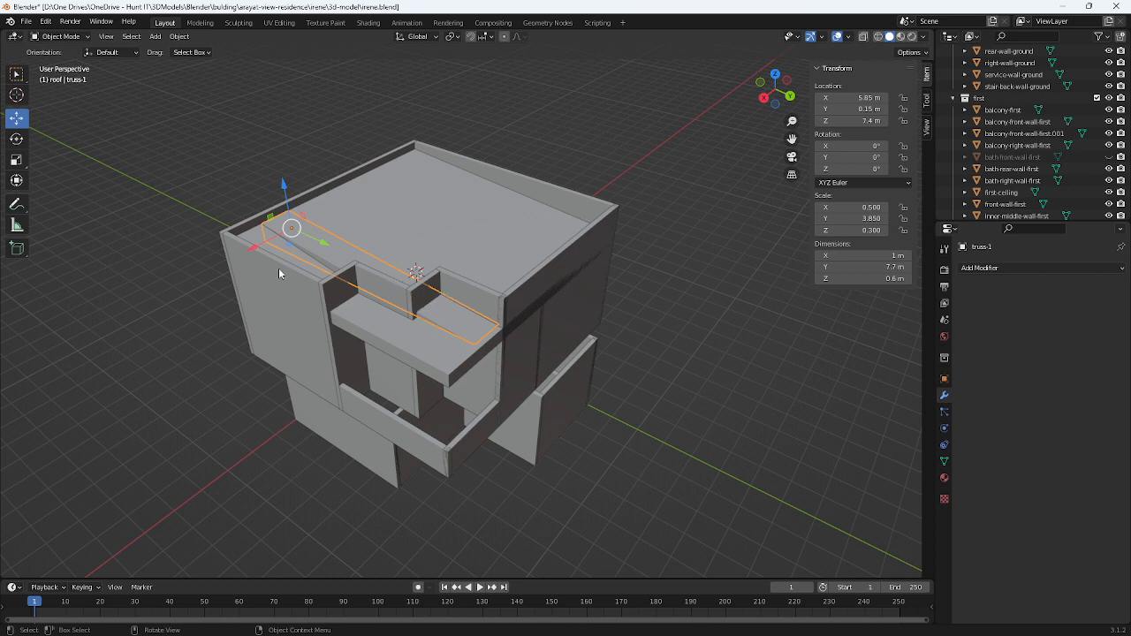
{"action": "left_click", "coordinate": [454, 377]}
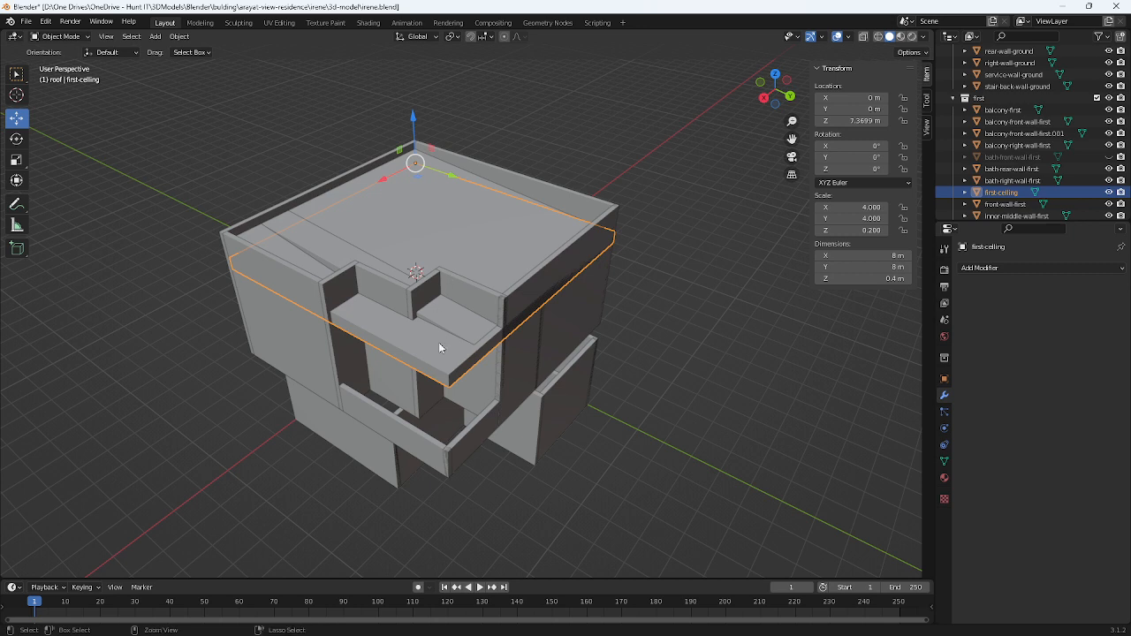
{"action": "key", "text": "ctrl+c"}
{"action": "left_click", "coordinate": [439, 344]}
{"action": "left_click", "coordinate": [441, 364]}
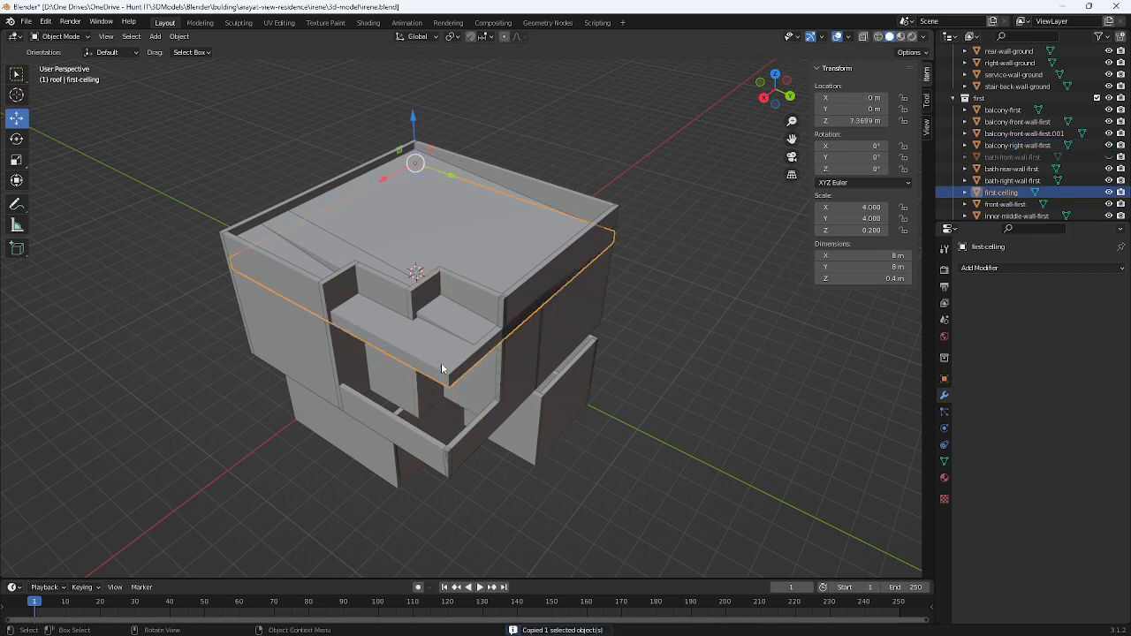
{"action": "key", "text": "ctrl+v"}
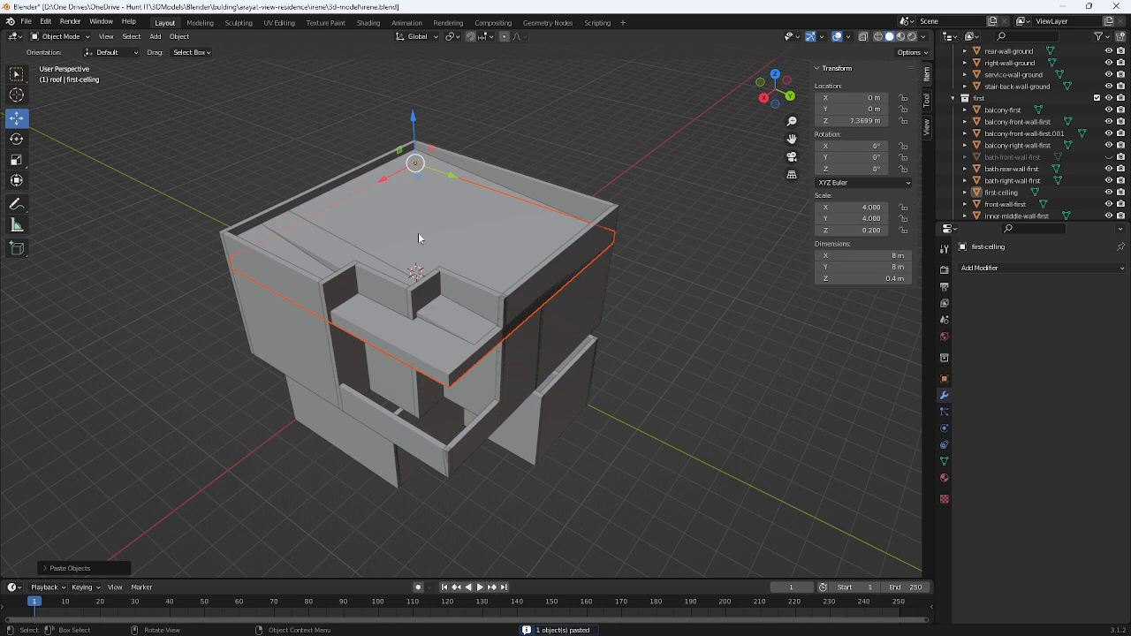
{"action": "left_click", "coordinate": [437, 359]}
{"action": "scroll", "coordinate": [995, 164], "scroll_direction": "down", "scroll_amount": 6}
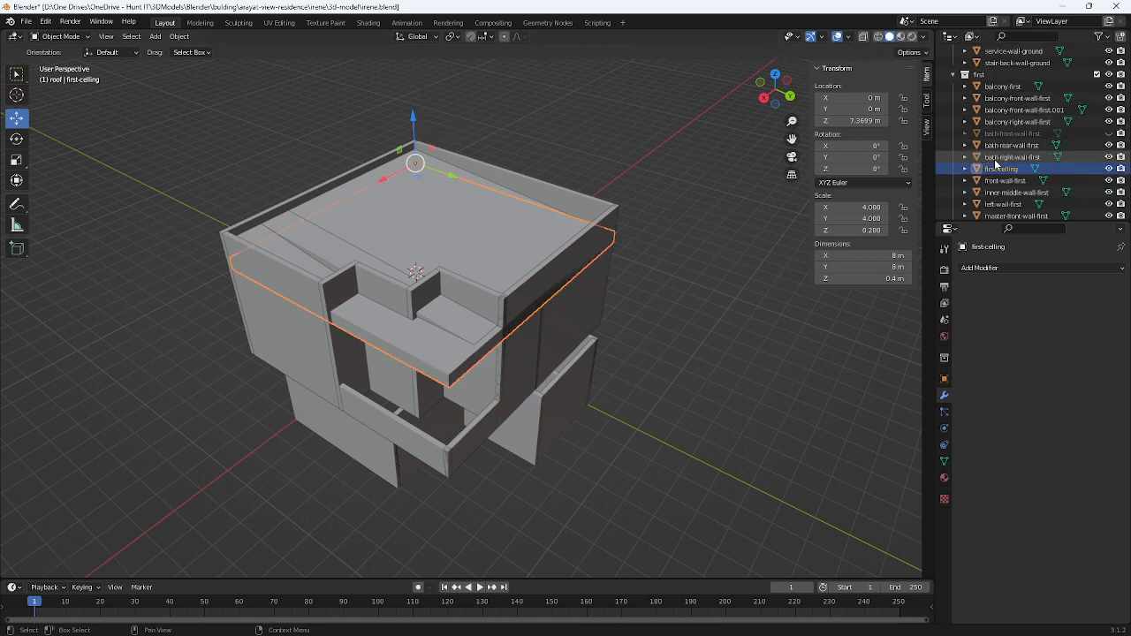
{"action": "scroll", "coordinate": [995, 165], "scroll_direction": "up", "scroll_amount": 3}
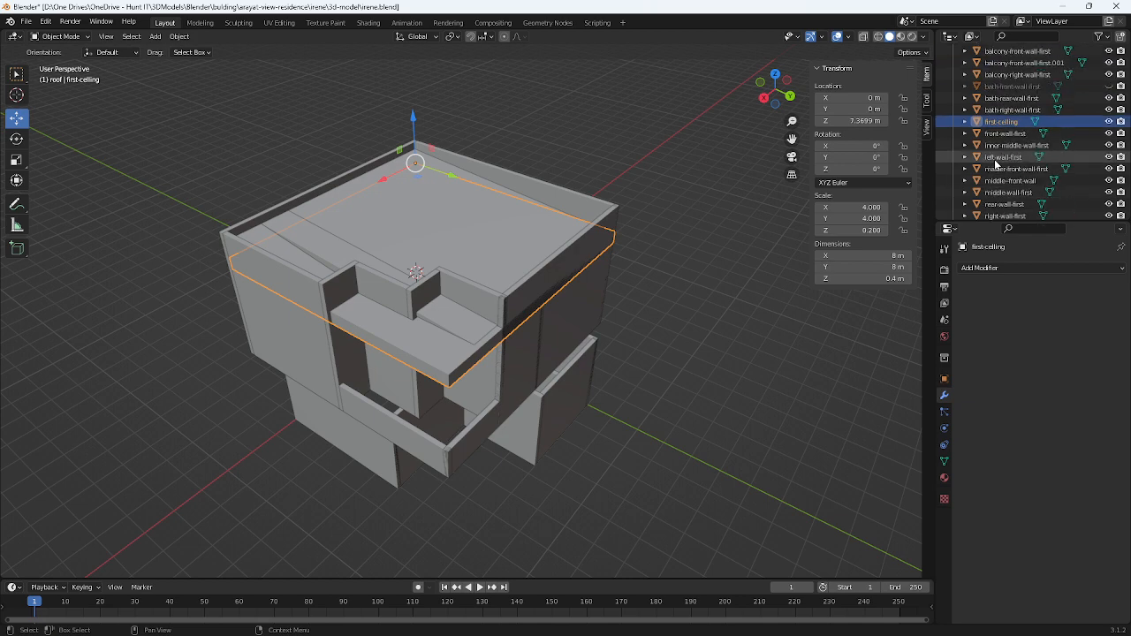
{"action": "left_click", "coordinate": [445, 192]}
{"action": "left_click_drag", "start_coordinate": [415, 119], "coordinate": [414, 144]}
{"action": "key", "text": "ctrl+z"}
{"action": "left_click", "coordinate": [412, 348]}
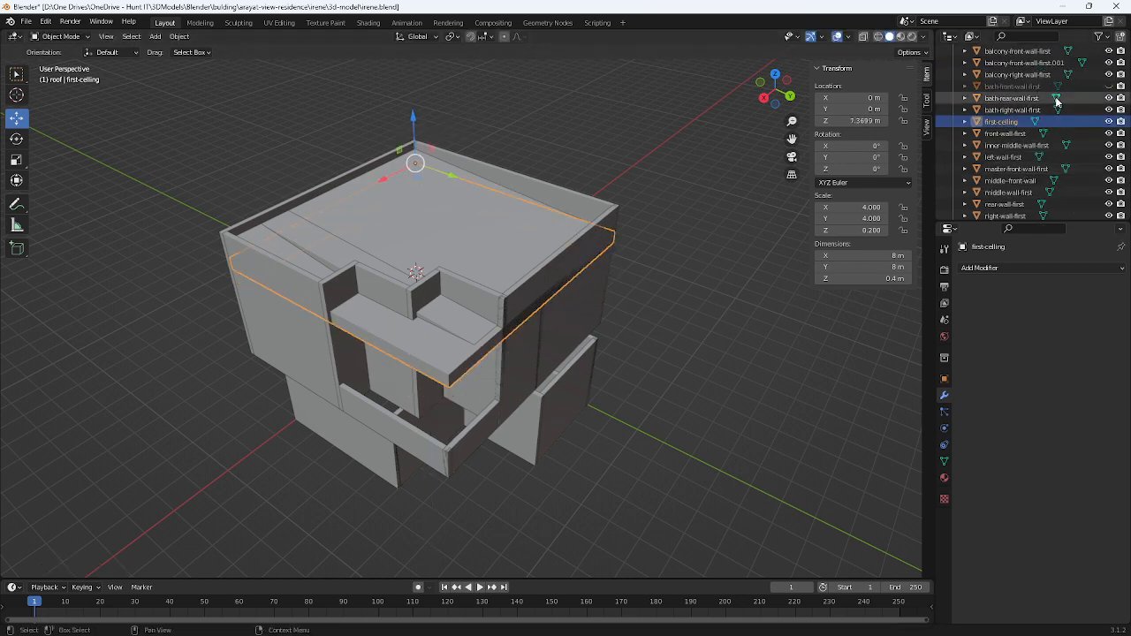
- Raise the duplicated first-ceiling slab along Z to about 7.93 m, leaving the original slab in place
{"action": "scroll", "coordinate": [1007, 177], "scroll_direction": "down", "scroll_amount": 4}
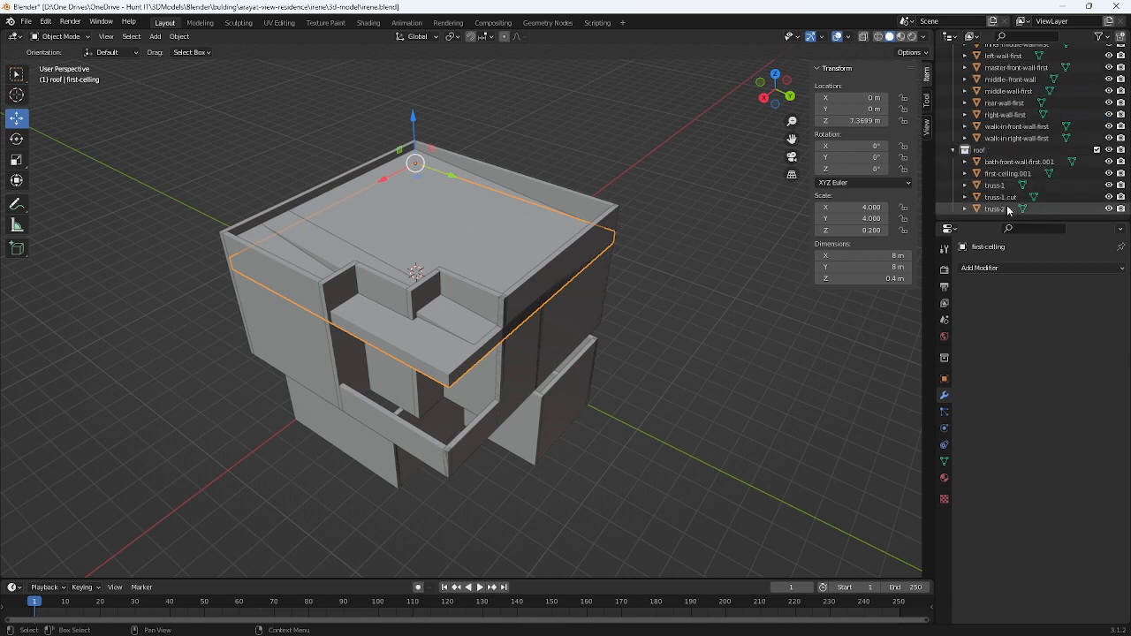
{"action": "scroll", "coordinate": [1016, 176], "scroll_direction": "up", "scroll_amount": 3}
{"action": "scroll", "coordinate": [1021, 162], "scroll_direction": "up", "scroll_amount": 1}
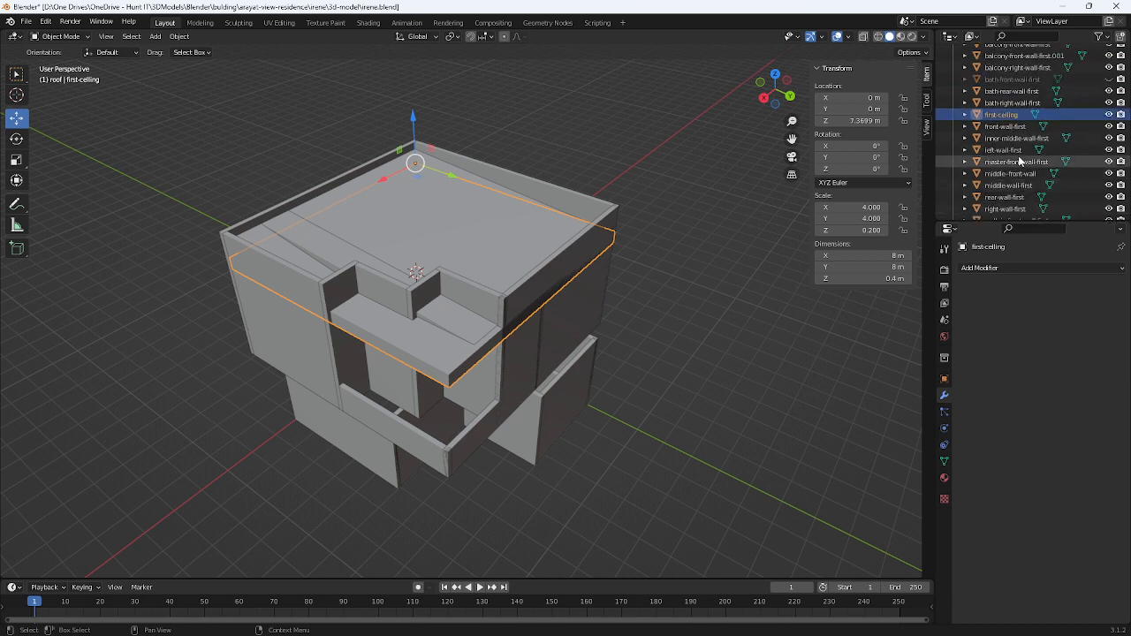
{"action": "left_click", "coordinate": [445, 363]}
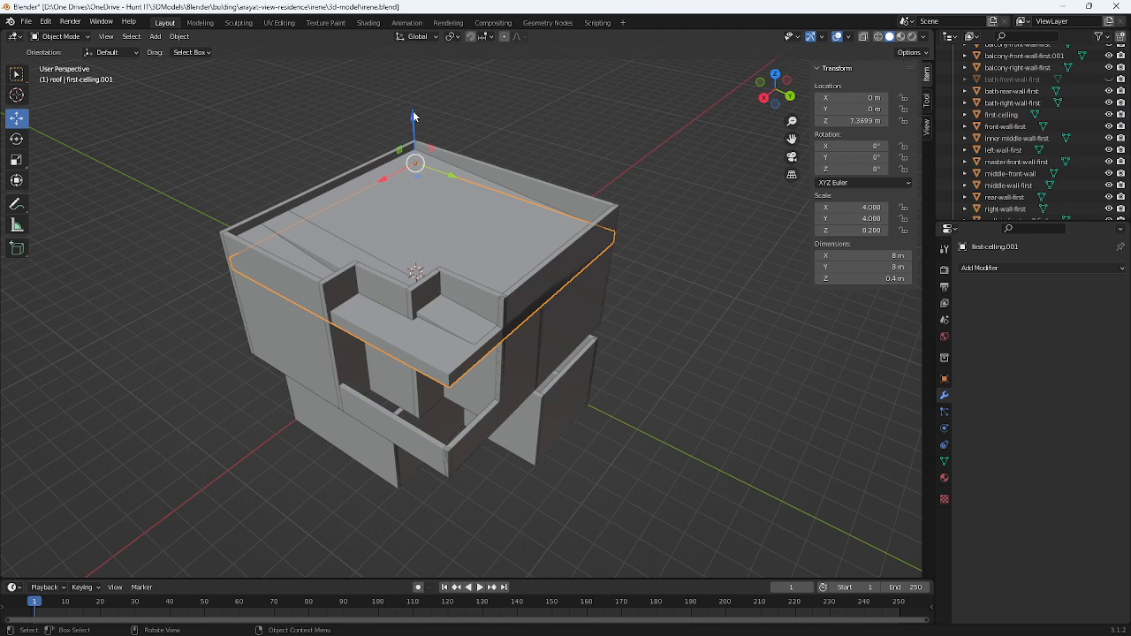
{"action": "left_click_drag", "start_coordinate": [413, 116], "coordinate": [414, 101]}
{"action": "left_click", "coordinate": [419, 365]}
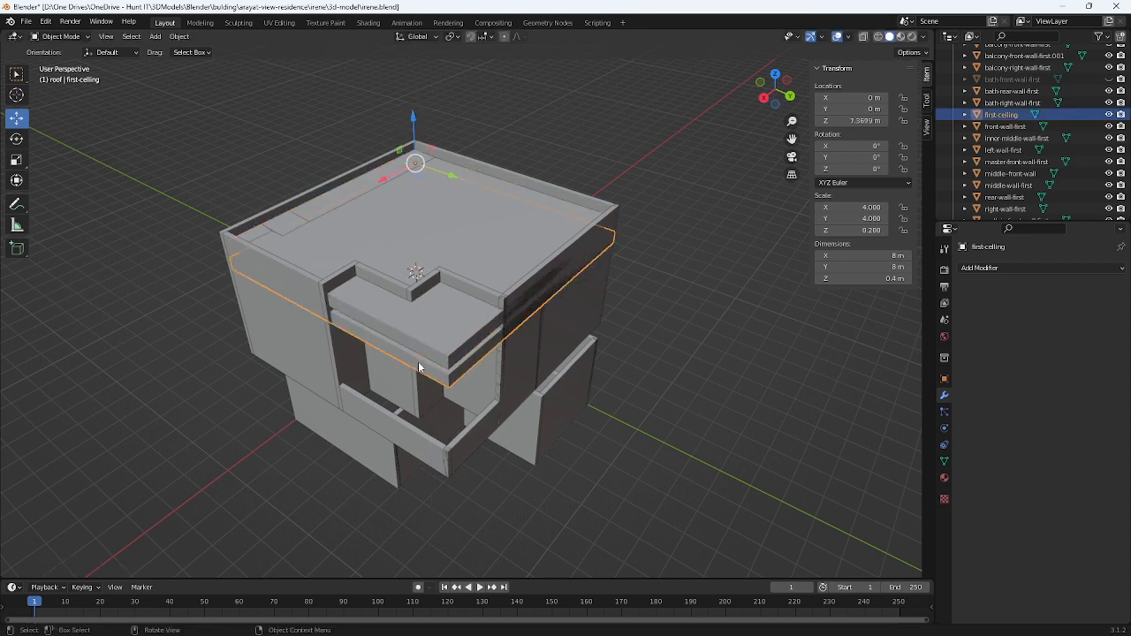
{"action": "left_click", "coordinate": [446, 341]}
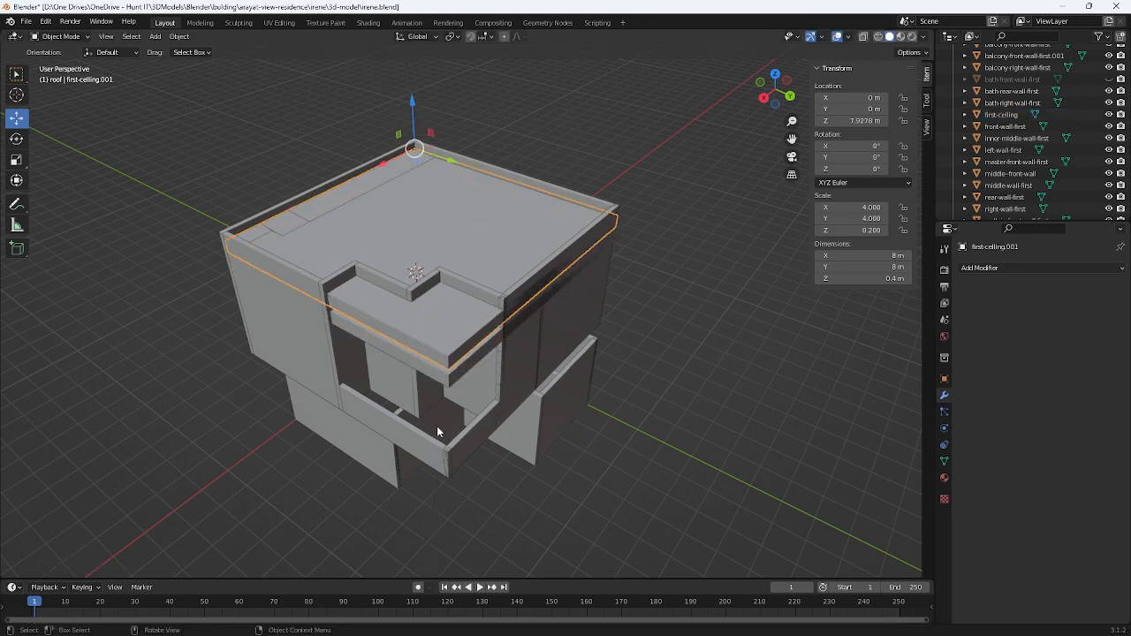
- Move the duplicated slab first-ceiling.001 from the roof collection into the ground collection
{"action": "scroll", "coordinate": [1045, 204], "scroll_direction": "down", "scroll_amount": 4}
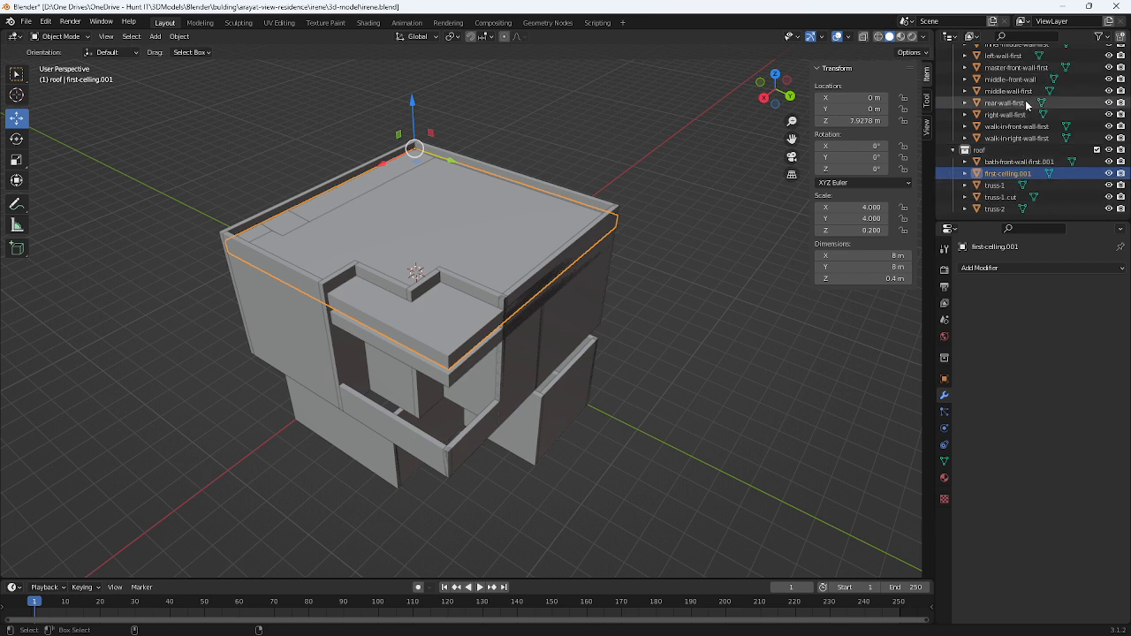
{"action": "scroll", "coordinate": [1027, 103], "scroll_direction": "up", "scroll_amount": 8}
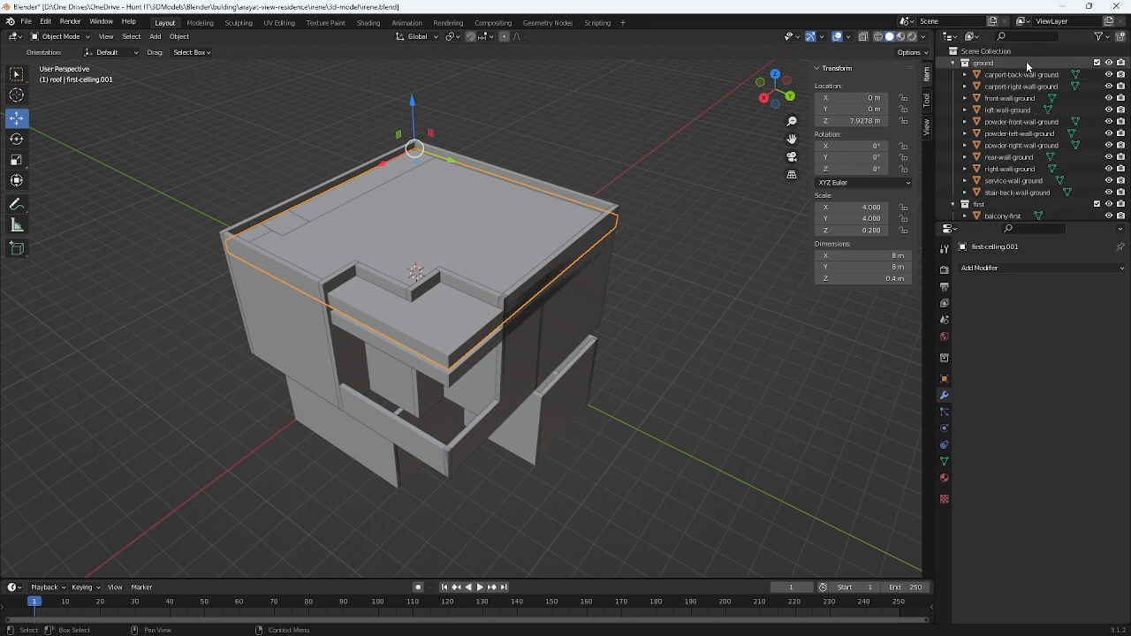
{"action": "scroll", "coordinate": [1010, 157], "scroll_direction": "down", "scroll_amount": 8}
{"action": "scroll", "coordinate": [1009, 156], "scroll_direction": "down", "scroll_amount": 1}
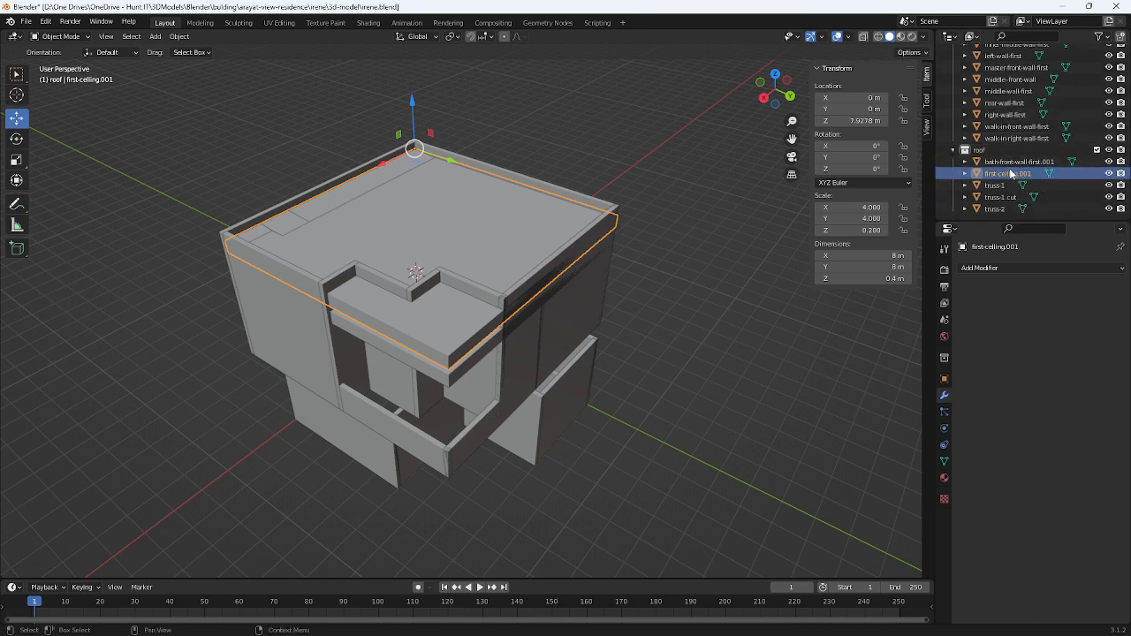
{"action": "left_click_drag", "start_coordinate": [1010, 173], "coordinate": [1010, 66]}
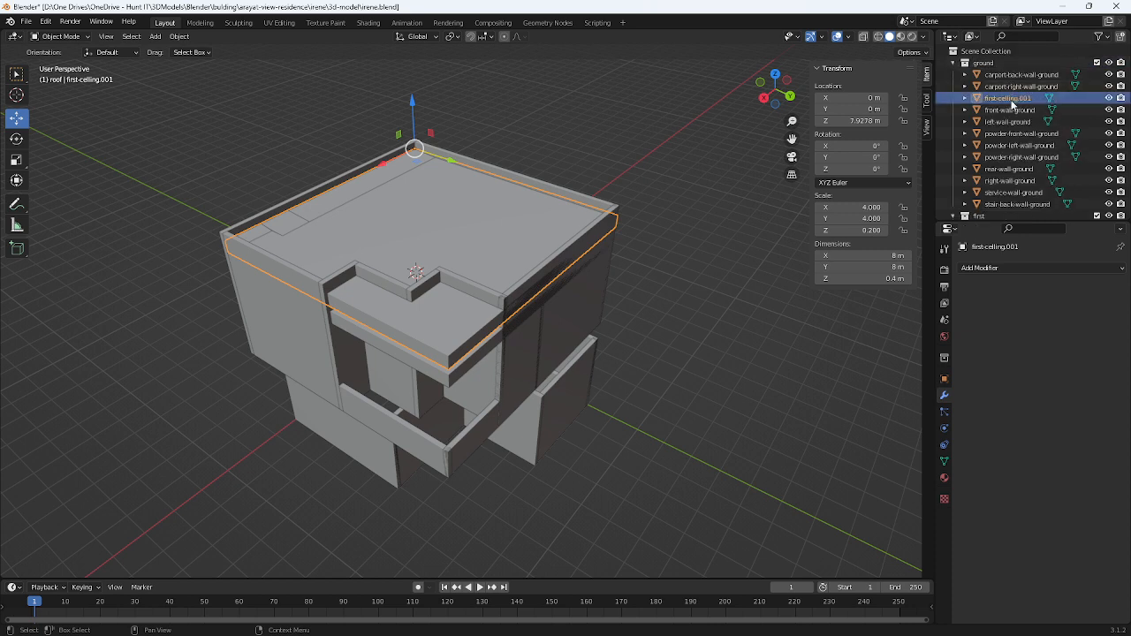
- Rename the duplicated slab in the ground collection to ground-ceiling
{"action": "double_click", "coordinate": [1012, 98]}
{"action": "left_click", "coordinate": [1041, 98]}
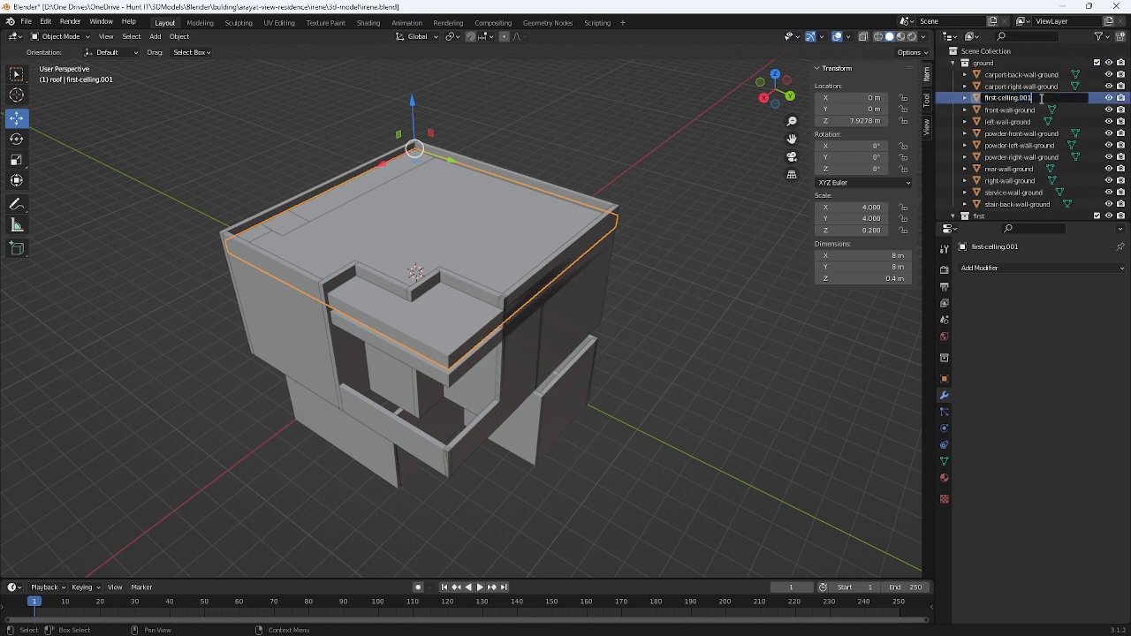
{"action": "double_click", "coordinate": [987, 98]}
{"action": "type", "text": "ground"}
{"action": "key", "text": "Return"}
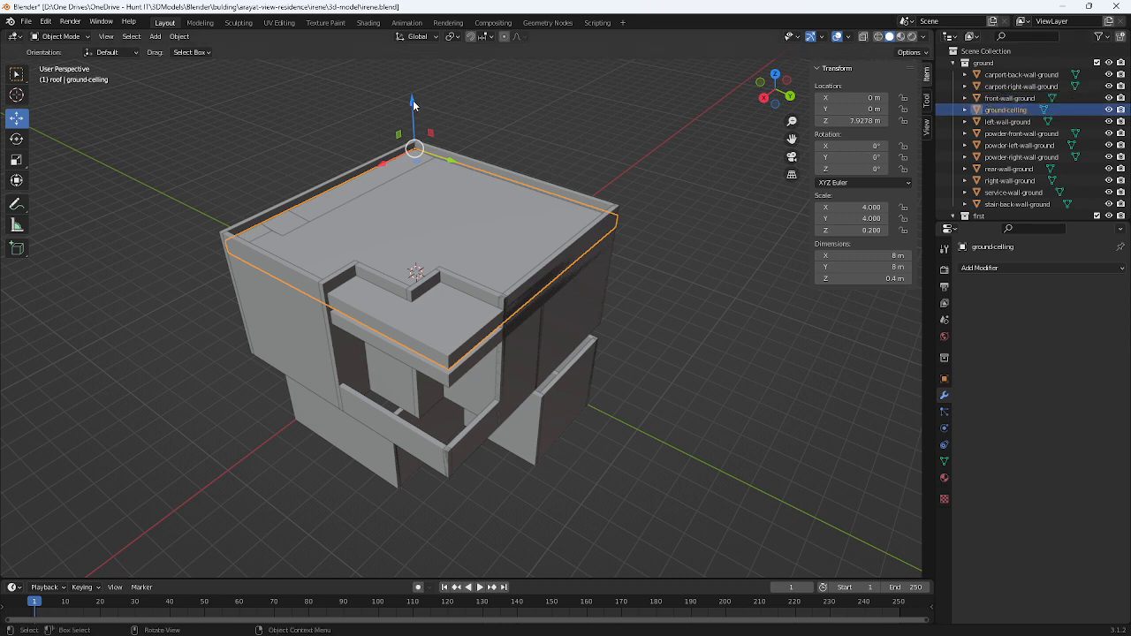
- Lower the ground-ceiling slab along Z to about 4.67 m, at the base of the first-floor walls
{"action": "left_click_drag", "start_coordinate": [413, 105], "coordinate": [426, 187]}
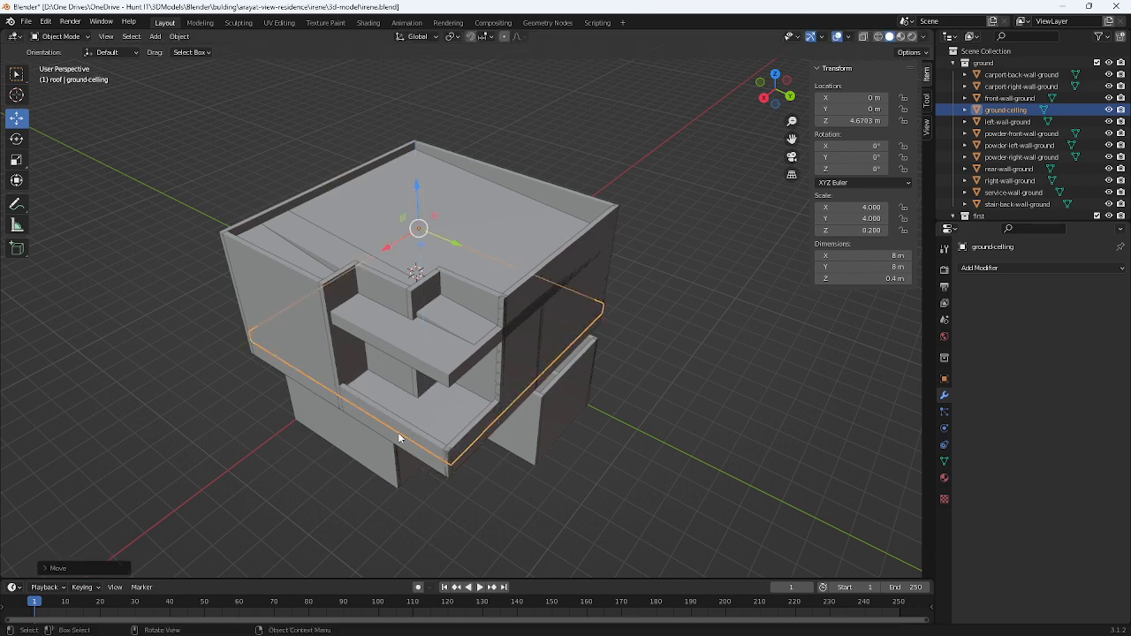
{"action": "middle_click_drag", "start_coordinate": [387, 438], "coordinate": [450, 233]}
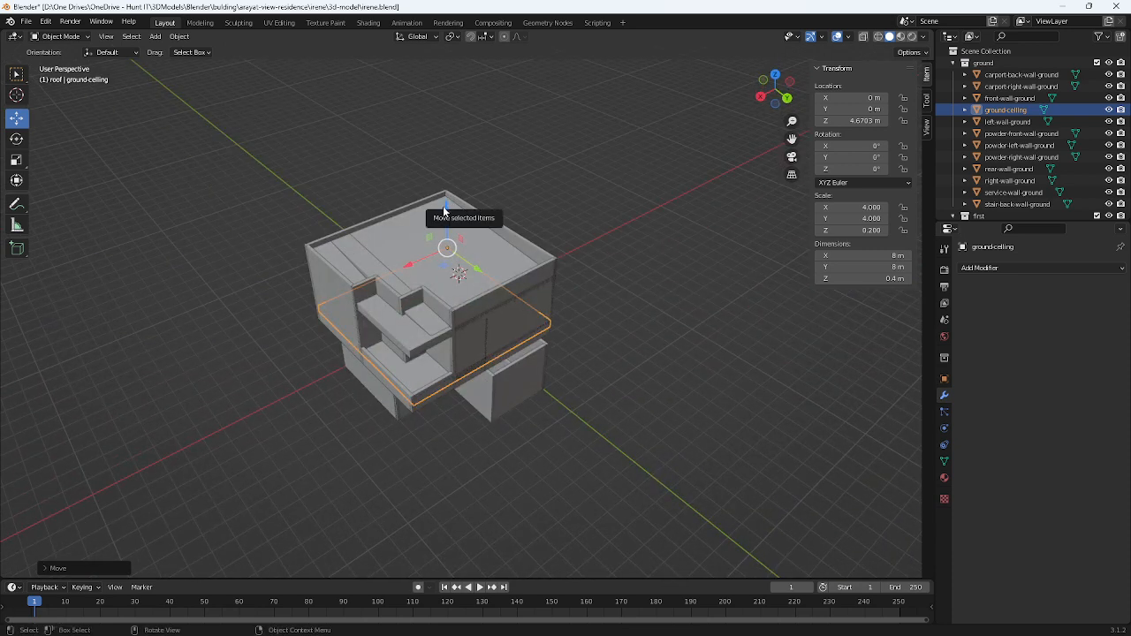
{"action": "mouse_move", "coordinate": [444, 211]}
{"action": "left_mouse_down"}
{"action": "mouse_move", "coordinate": [445, 190]}
{"action": "mouse_move", "coordinate": [444, 210]}
{"action": "left_mouse_up"}
- Lower the first-ceiling slab slightly along Z to about 7.33 m
{"action": "scroll", "coordinate": [344, 350], "scroll_direction": "up", "scroll_amount": 3}
{"action": "left_click", "coordinate": [344, 354]}
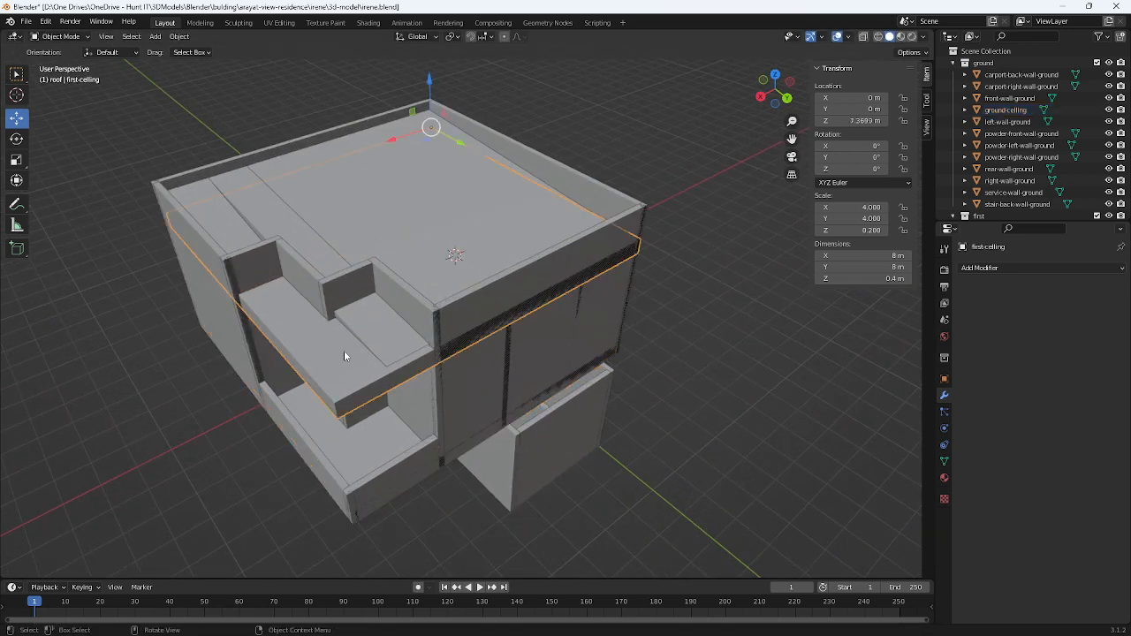
{"action": "mouse_move", "coordinate": [434, 84]}
{"action": "left_mouse_down"}
{"action": "mouse_move", "coordinate": [434, 95]}
{"action": "mouse_move", "coordinate": [431, 85]}
{"action": "left_mouse_up"}
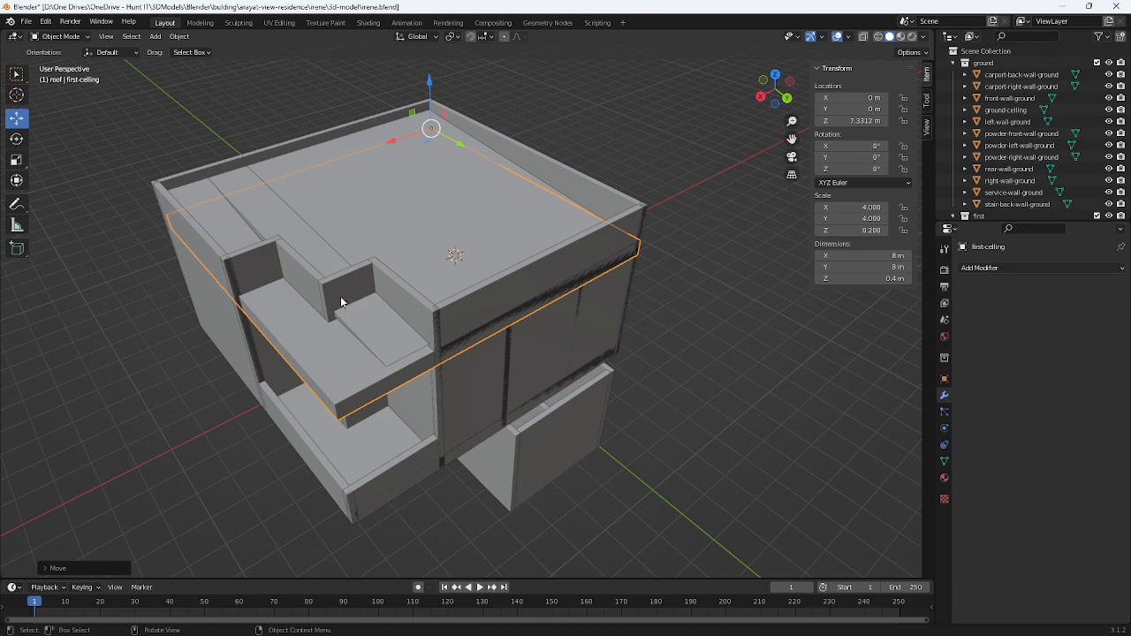
- Duplicate the four stepped walls around the first-floor balcony in place, including bath-front-wall-first.001 and middle-wall-first
{"action": "left_click", "coordinate": [401, 301]}
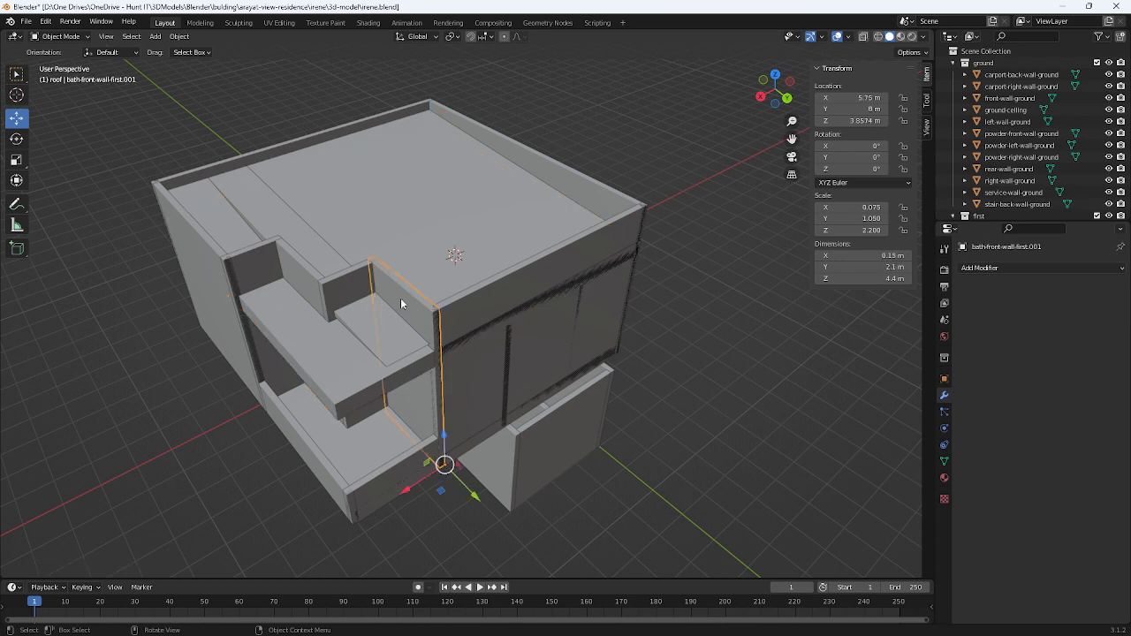
{"action": "left_click", "coordinate": [345, 295], "text": "shift"}
{"action": "left_click", "coordinate": [258, 264], "text": "shift"}
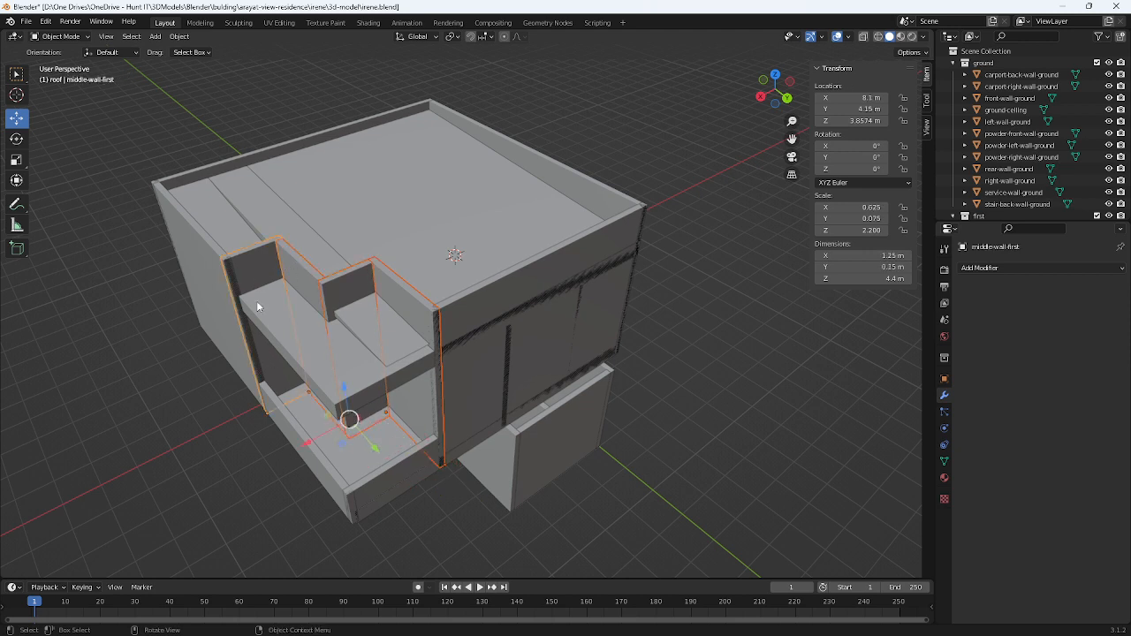
{"action": "key", "text": "ctrl+c"}
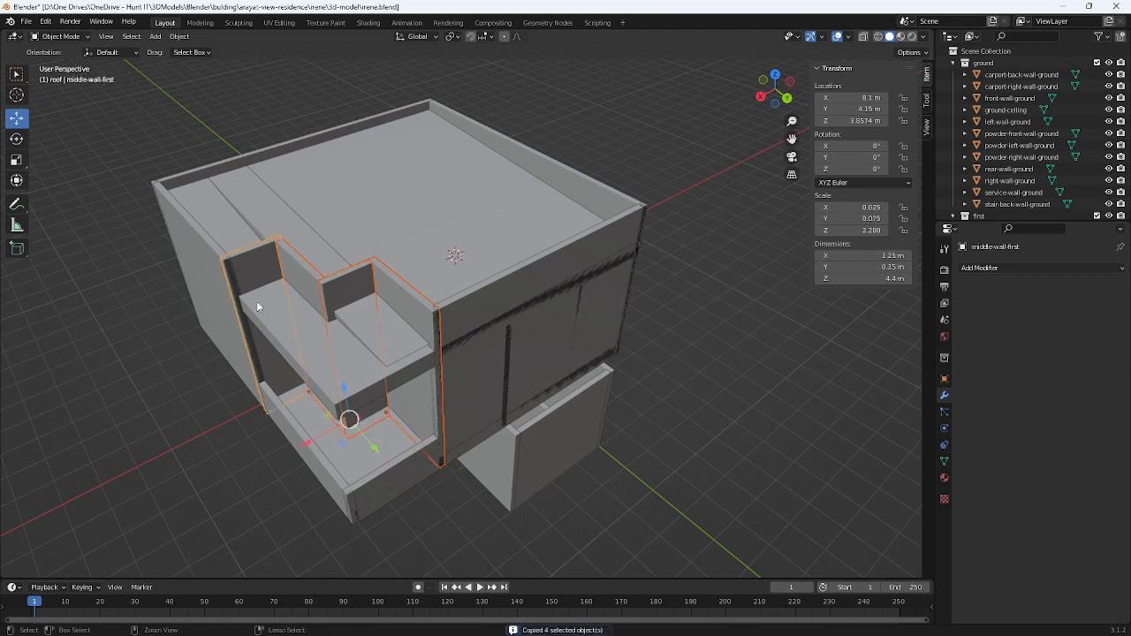
{"action": "key", "text": "ctrl+v"}
- Move the four pasted wall copies and bath-front-wall-first.001 out of the roof collection to the Scene Collection's top level
{"action": "scroll", "coordinate": [1061, 148], "scroll_direction": "down", "scroll_amount": 10}
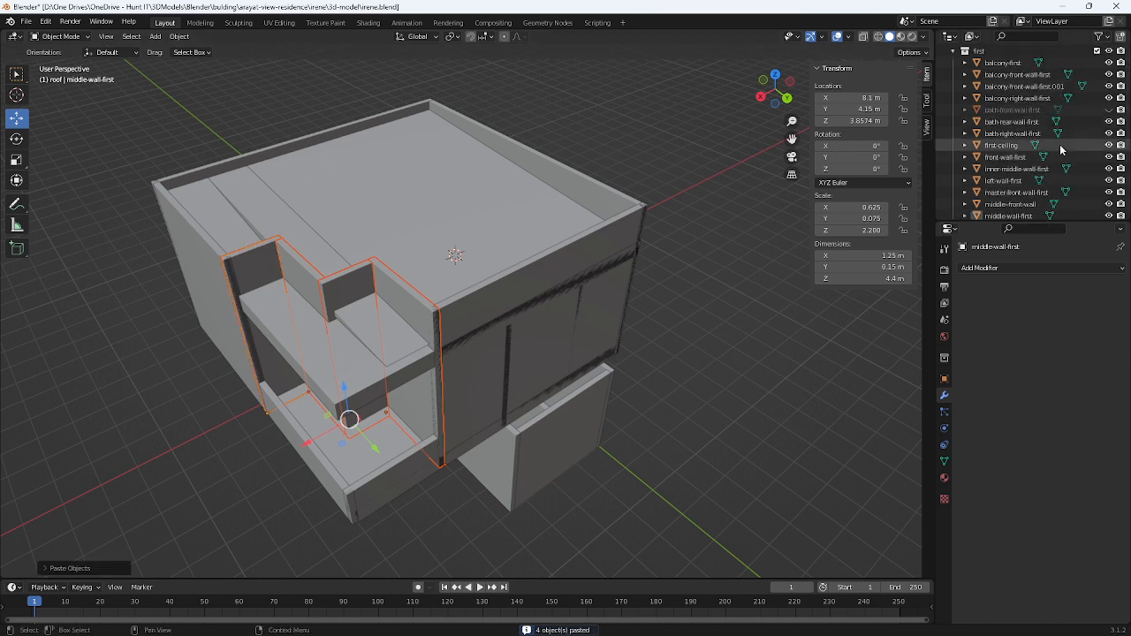
{"action": "scroll", "coordinate": [1060, 149], "scroll_direction": "down", "scroll_amount": 2}
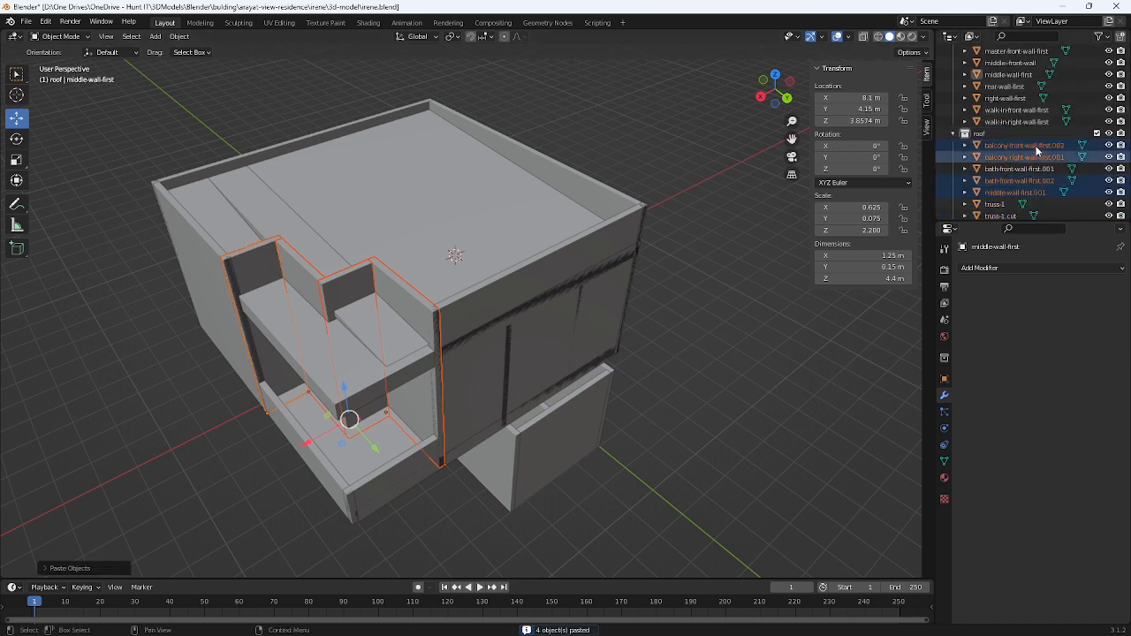
{"action": "left_click", "coordinate": [1025, 145]}
{"action": "left_click", "coordinate": [1034, 180], "text": "shift"}
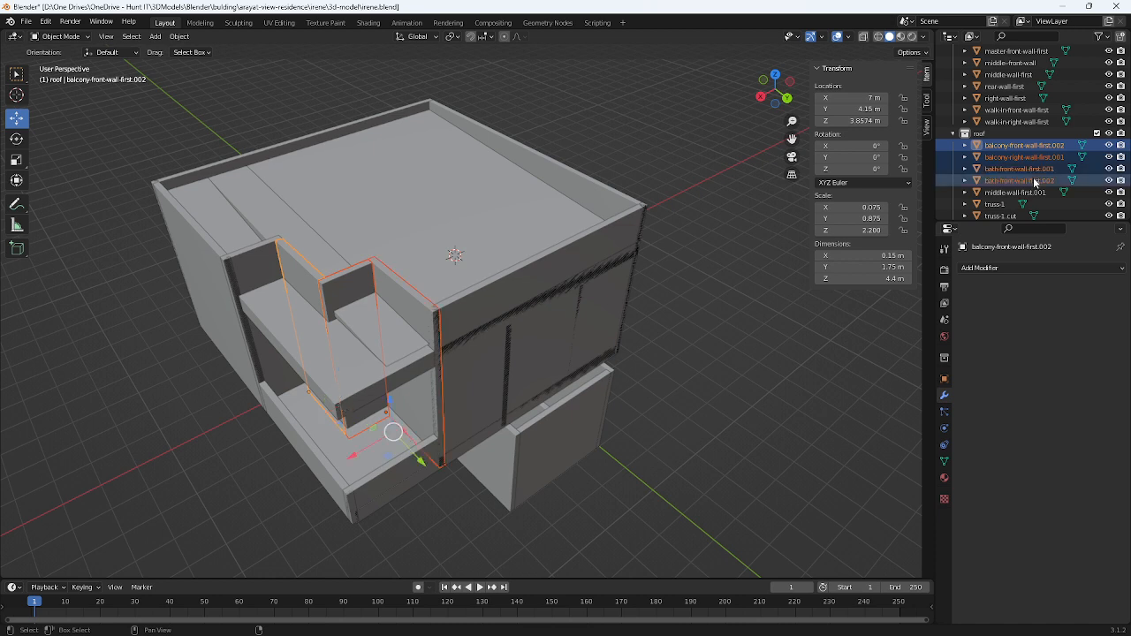
{"action": "left_click", "coordinate": [1025, 192], "text": "shift"}
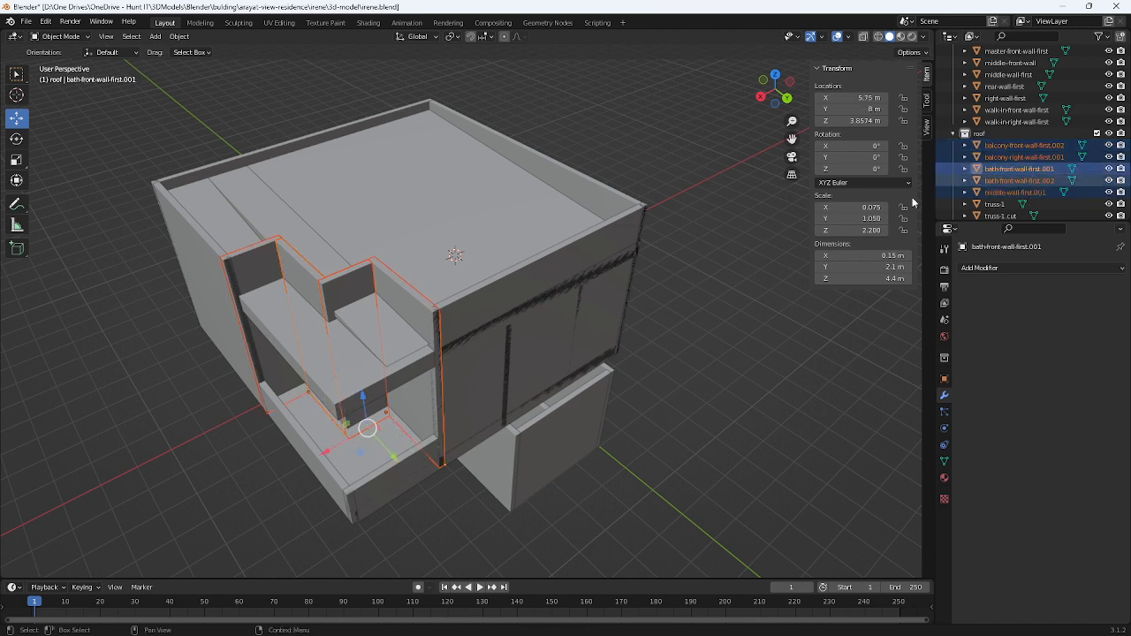
{"action": "left_click", "coordinate": [1020, 168], "text": "ctrl"}
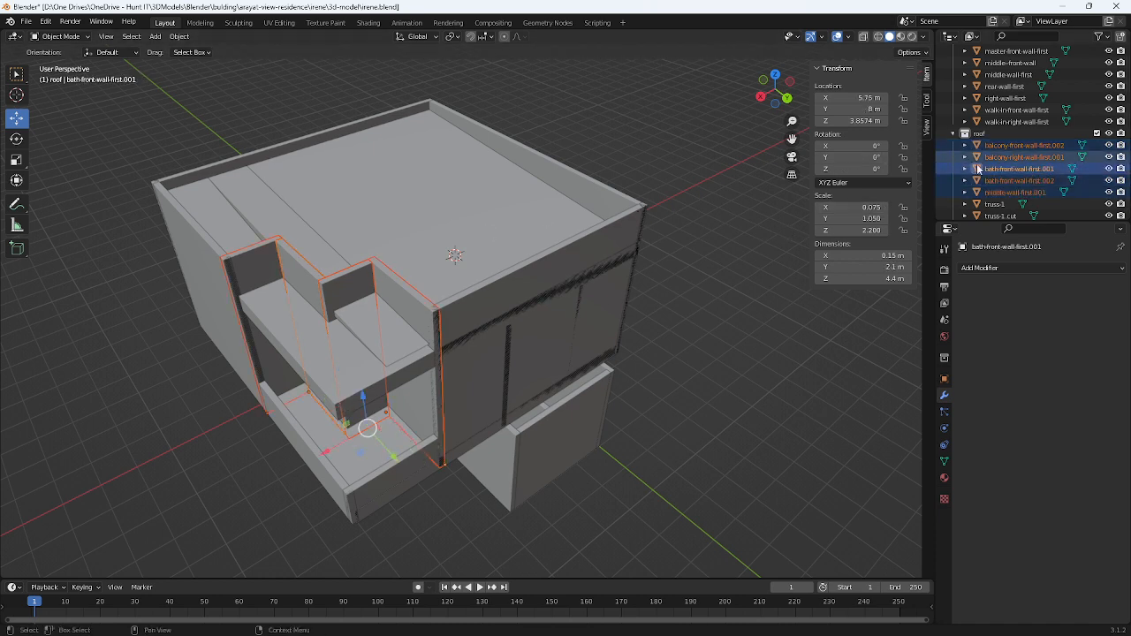
{"action": "left_click_drag", "start_coordinate": [1004, 161], "coordinate": [964, 50]}
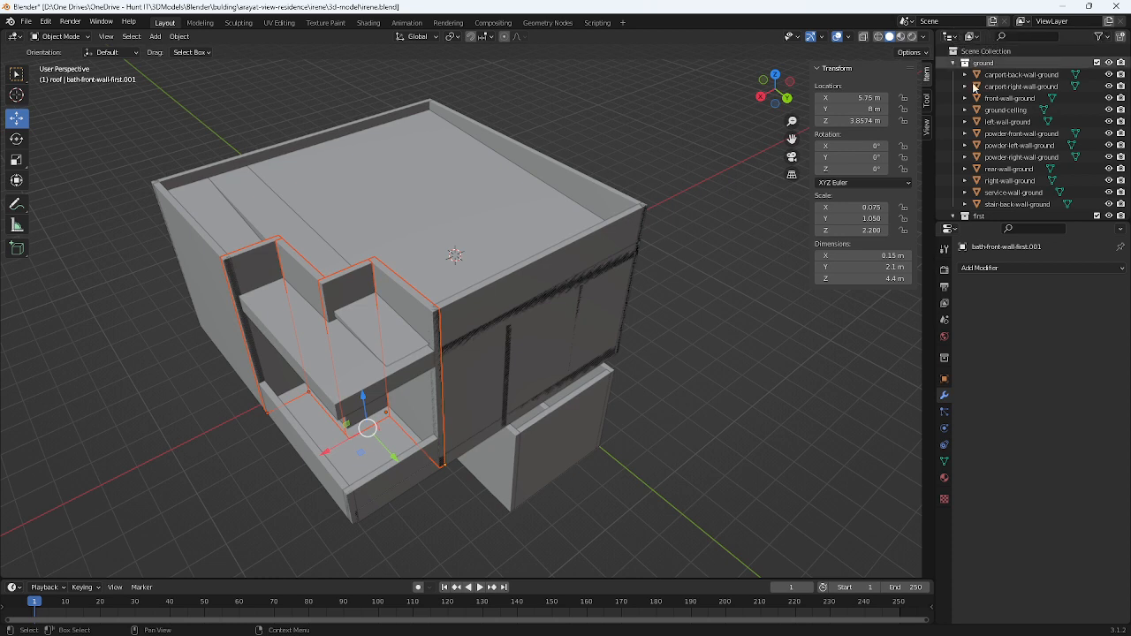
- Move bath-front-wall-first.001 from the Scene Collection's top level into the first collection
{"action": "scroll", "coordinate": [1015, 172], "scroll_direction": "down", "scroll_amount": 5}
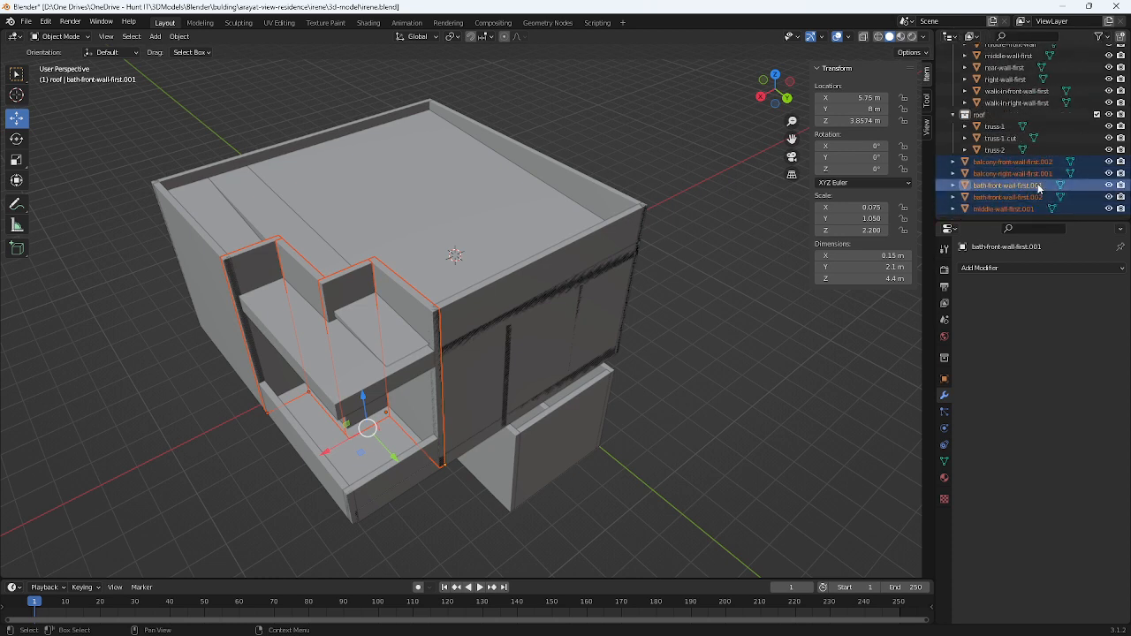
{"action": "left_click", "coordinate": [1035, 185]}
{"action": "scroll", "coordinate": [1034, 195], "scroll_direction": "up", "scroll_amount": 1}
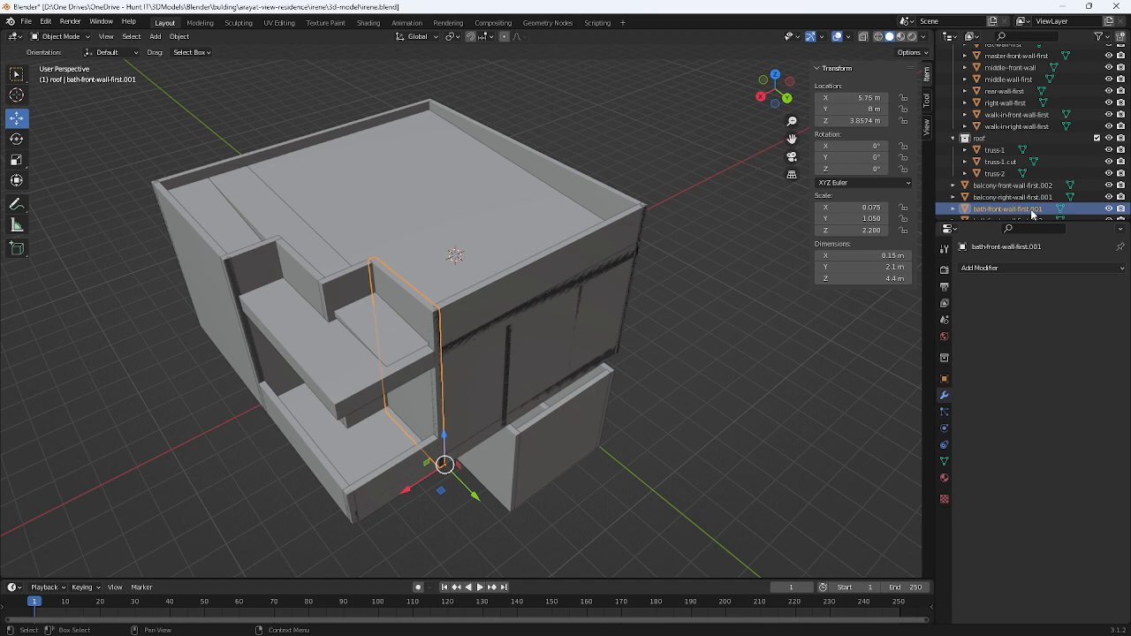
{"action": "left_click_drag", "start_coordinate": [1032, 212], "coordinate": [1012, 104]}
- Select the copied wall middle-wall-first.001 and set its Y dimension to 3 m
{"action": "scroll", "coordinate": [1016, 111], "scroll_direction": "down", "scroll_amount": 1}
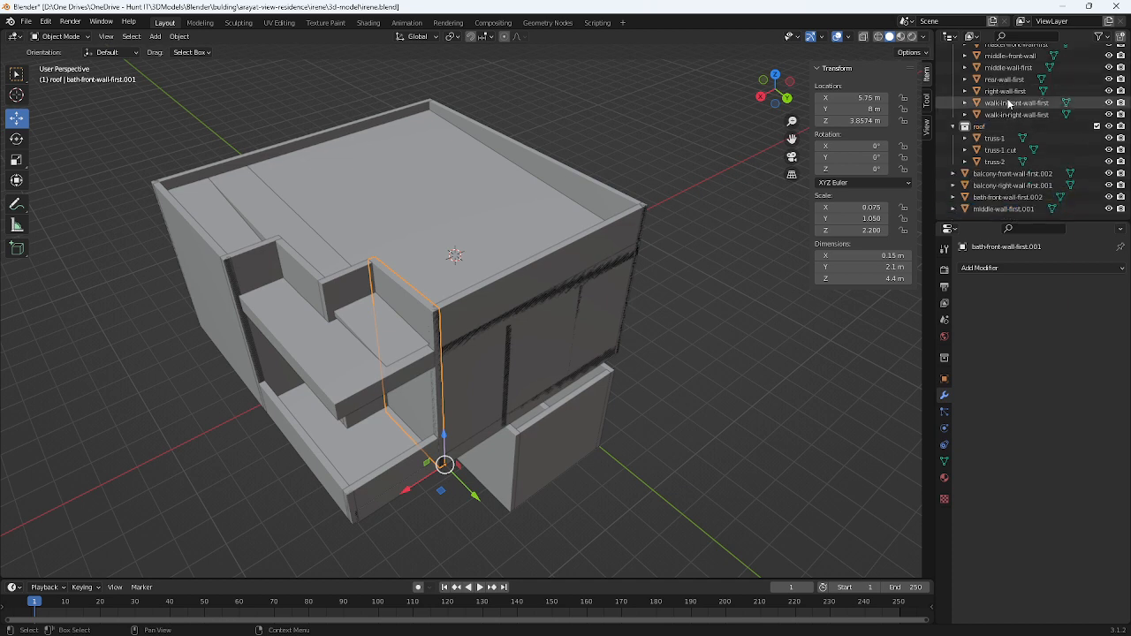
{"action": "left_click", "coordinate": [1012, 173]}
{"action": "left_click", "coordinate": [1012, 209], "text": "shift"}
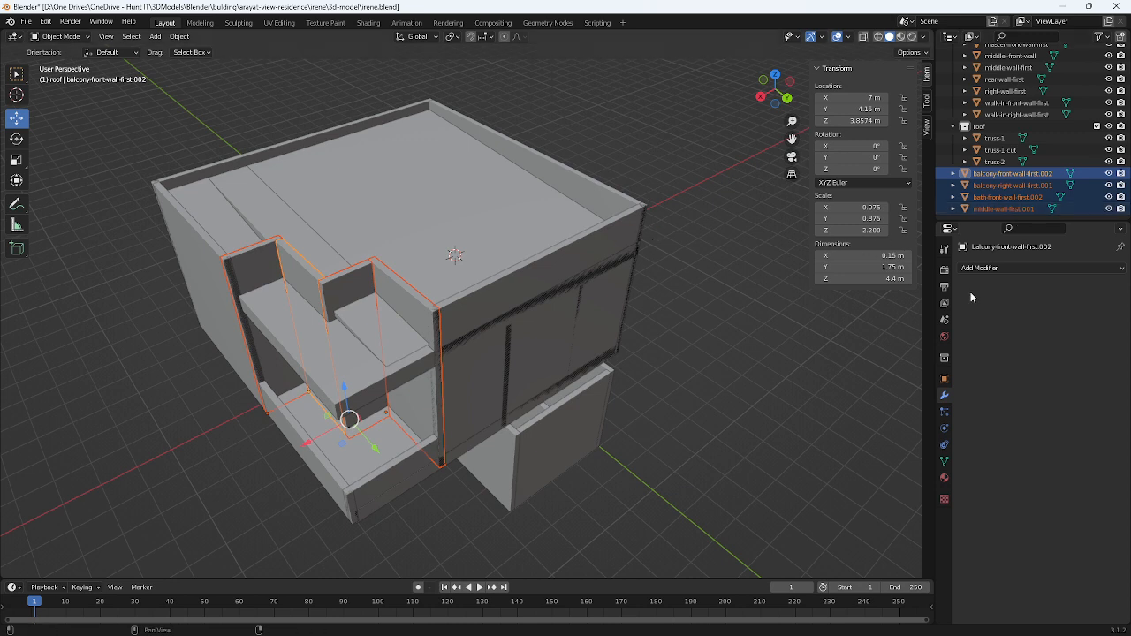
{"action": "left_click", "coordinate": [272, 333]}
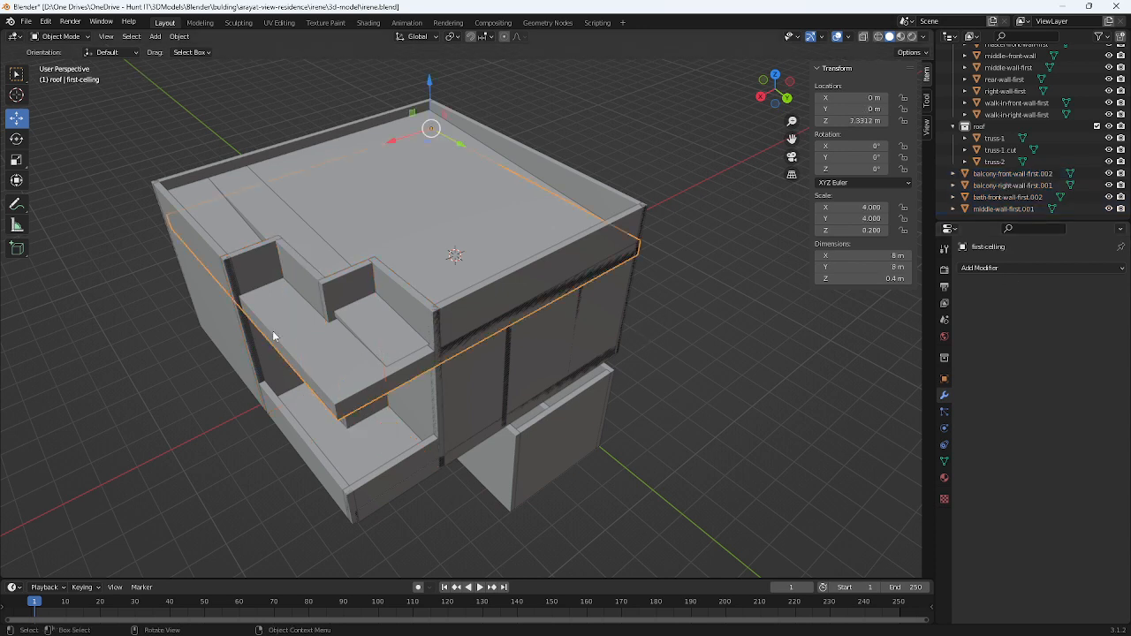
{"action": "left_click", "coordinate": [264, 276]}
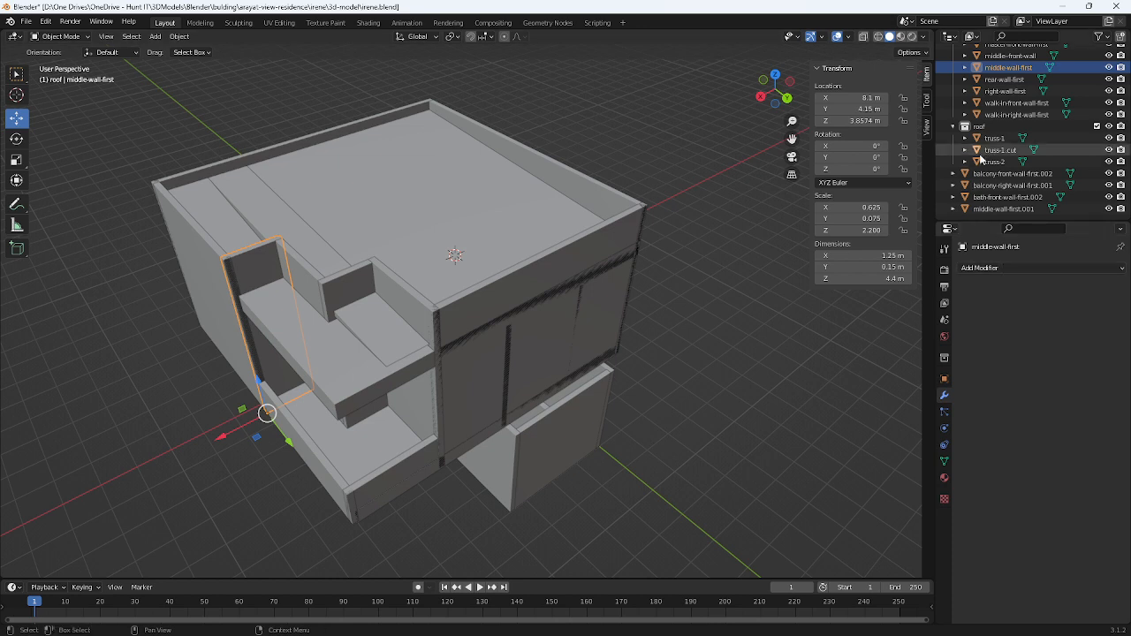
{"action": "left_click", "coordinate": [1015, 210]}
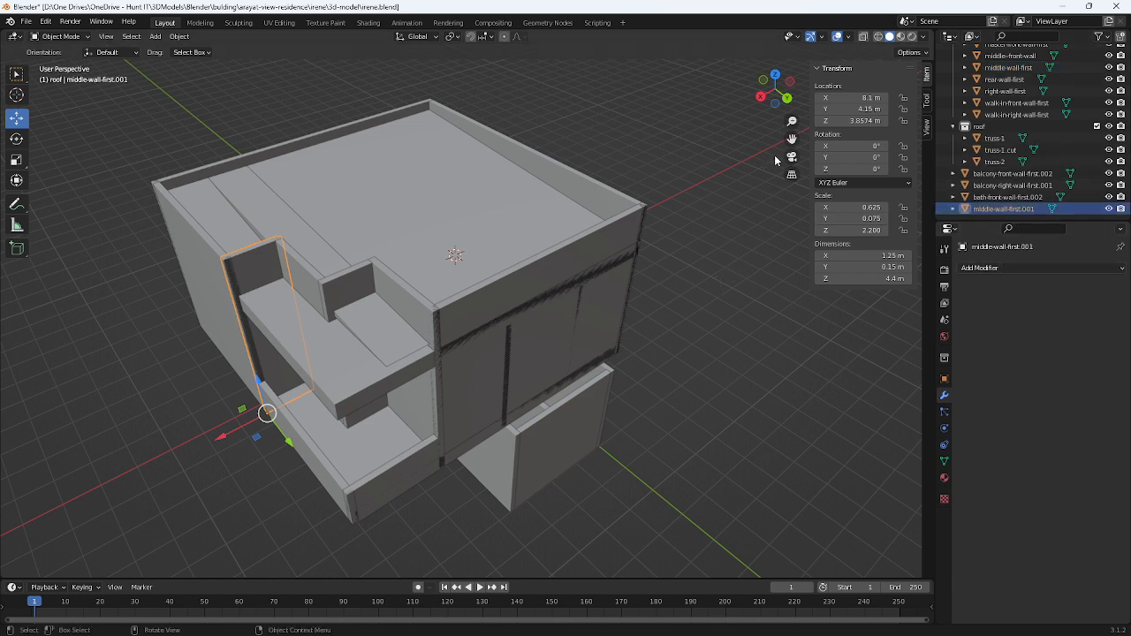
{"action": "left_click", "coordinate": [861, 266]}
{"action": "type", "text": "0.85"}
{"action": "key", "text": "Return"}
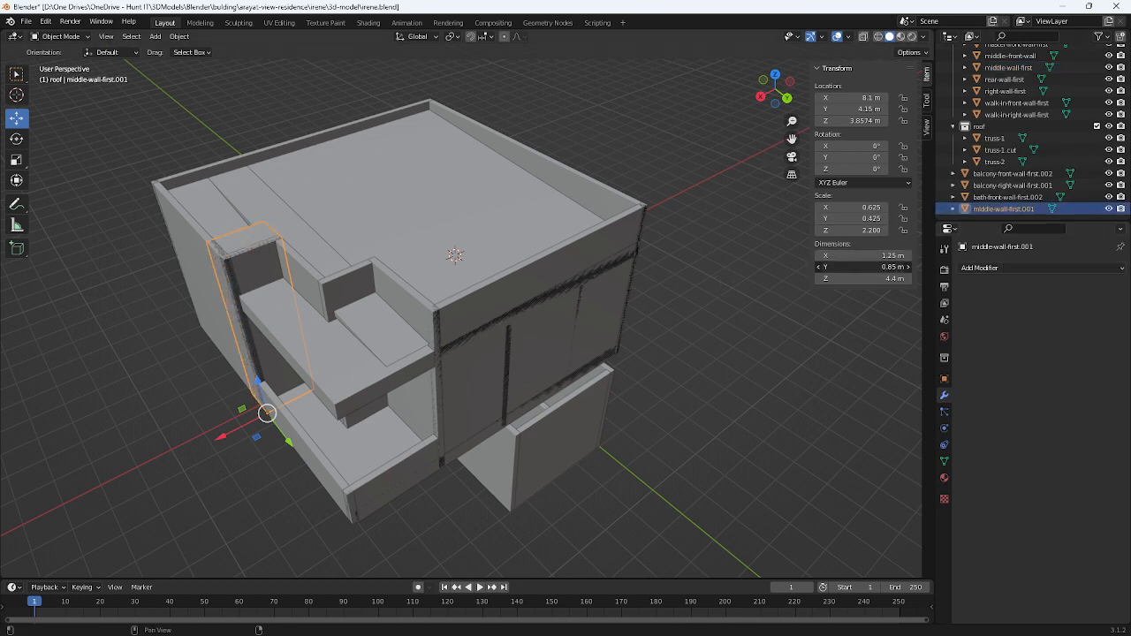
{"action": "left_click_drag", "start_coordinate": [861, 267], "coordinate": [905, 266]}
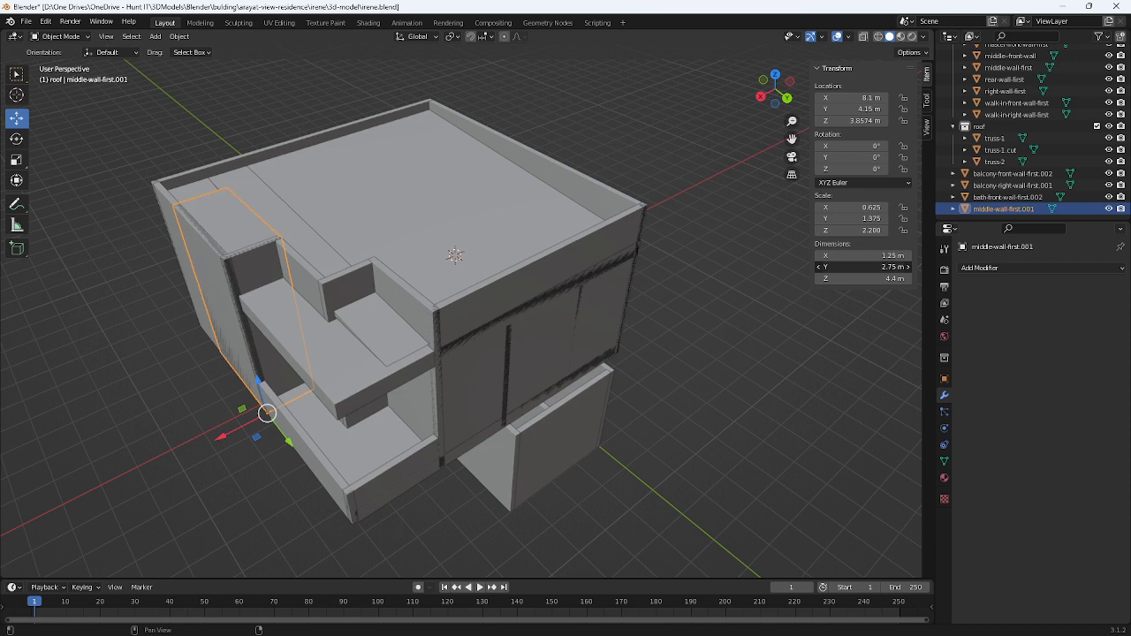
{"action": "left_click", "coordinate": [868, 268]}
{"action": "type", "text": "3"}
{"action": "key", "text": "Return"}
- Move middle-wall-first.001 along Y to about 8.07 m and set its Z dimension to 3.6 m
{"action": "middle_click_drag", "start_coordinate": [205, 256], "coordinate": [265, 385]}
{"action": "left_click_drag", "start_coordinate": [409, 516], "coordinate": [592, 541]}
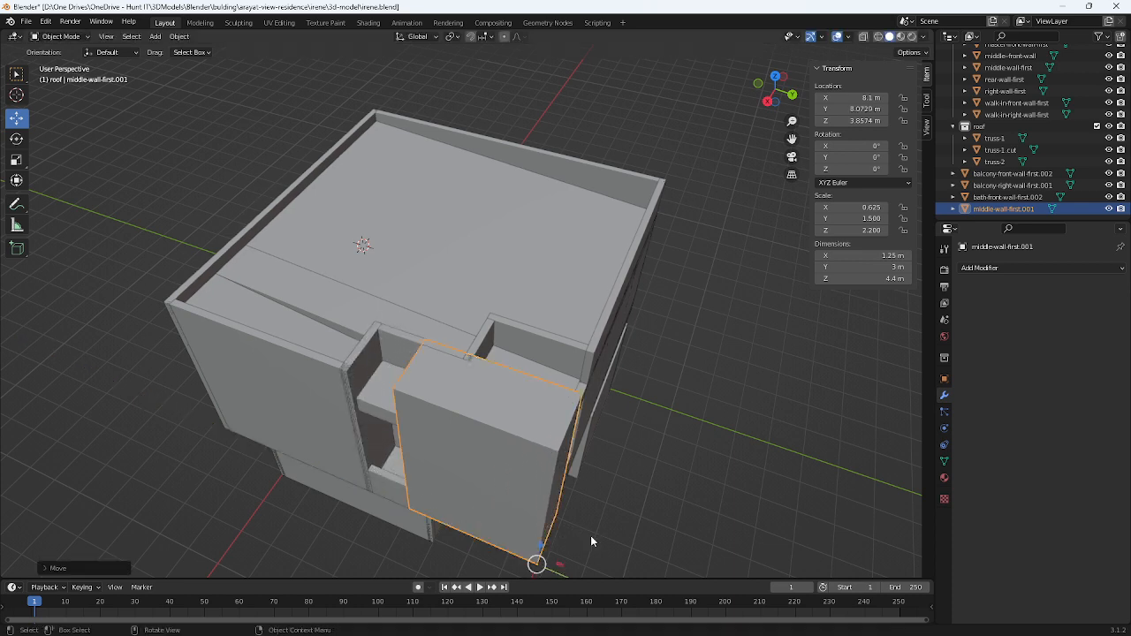
{"action": "left_click", "coordinate": [901, 279]}
{"action": "type", "text": "5"}
{"action": "key", "text": "Return"}
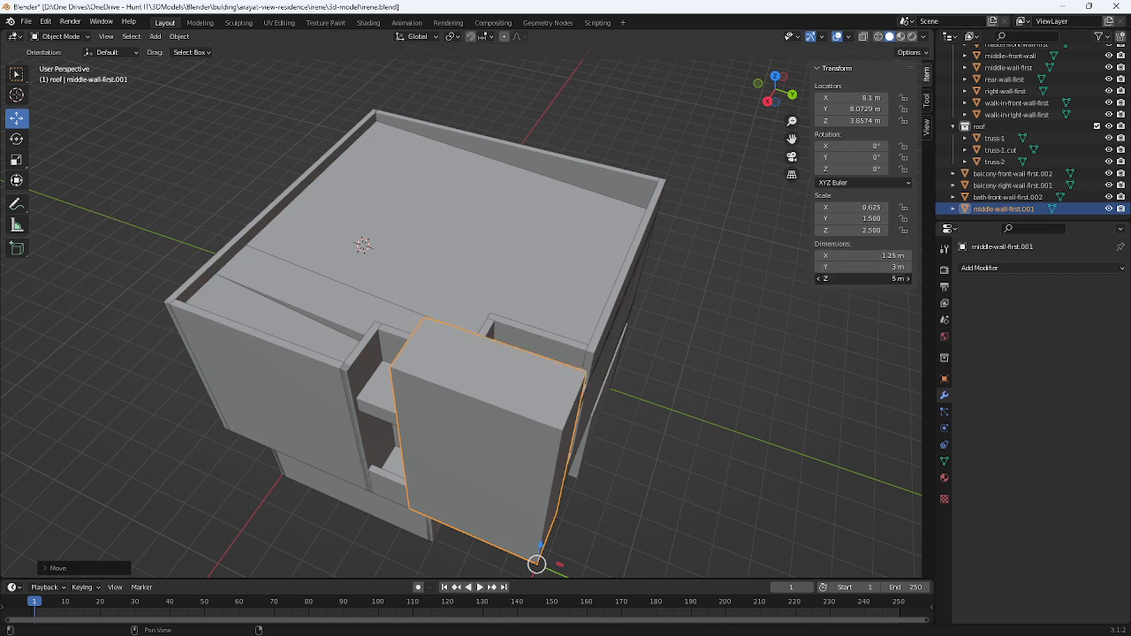
{"action": "left_click", "coordinate": [869, 279]}
{"action": "type", "text": "3.4"}
{"action": "key", "text": "Return"}
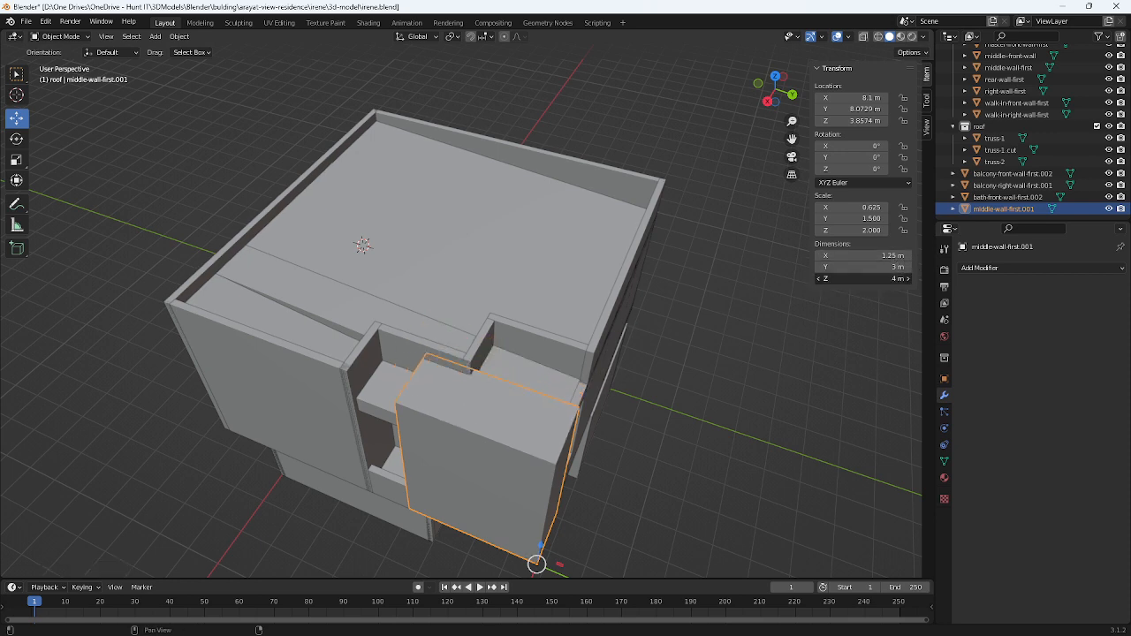
{"action": "left_click_drag", "start_coordinate": [852, 279], "coordinate": [861, 279]}
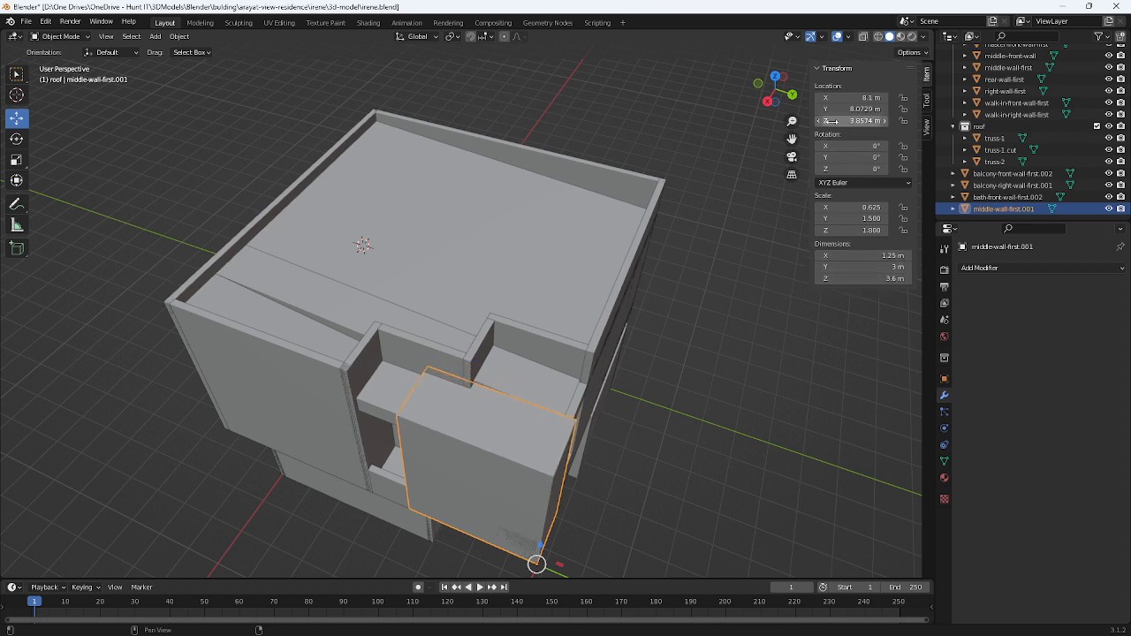
- Raise middle-wall-first.001 to about 4.97 m along Z and extend its Y dimension to 4 m
{"action": "left_click_drag", "start_coordinate": [852, 120], "coordinate": [887, 121]}
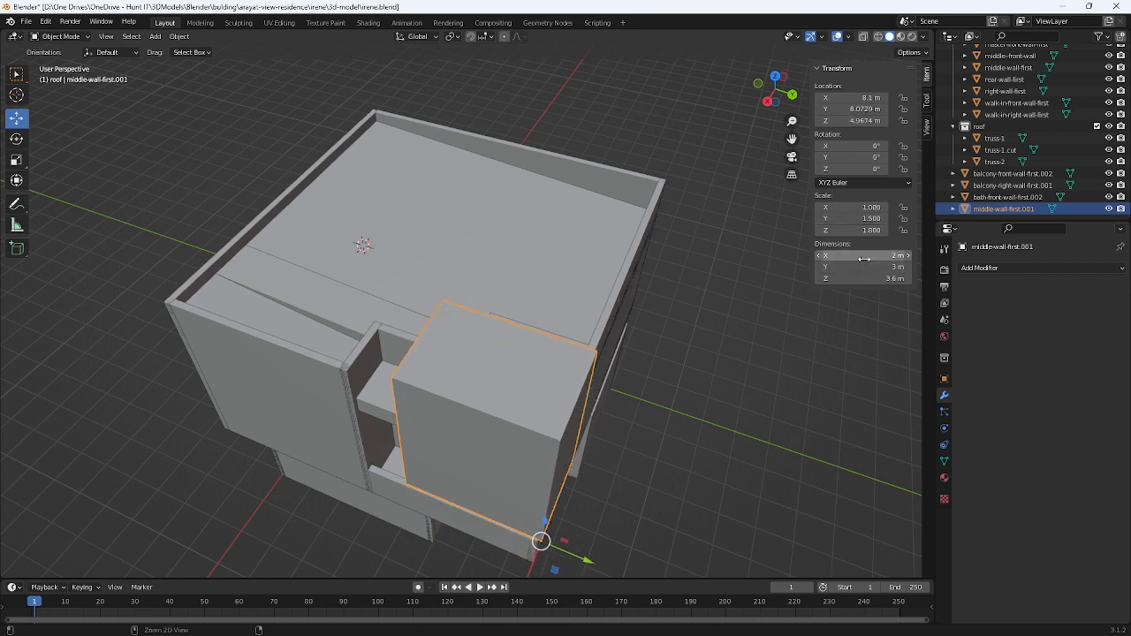
{"action": "middle_click_drag", "start_coordinate": [863, 258], "coordinate": [787, 318]}
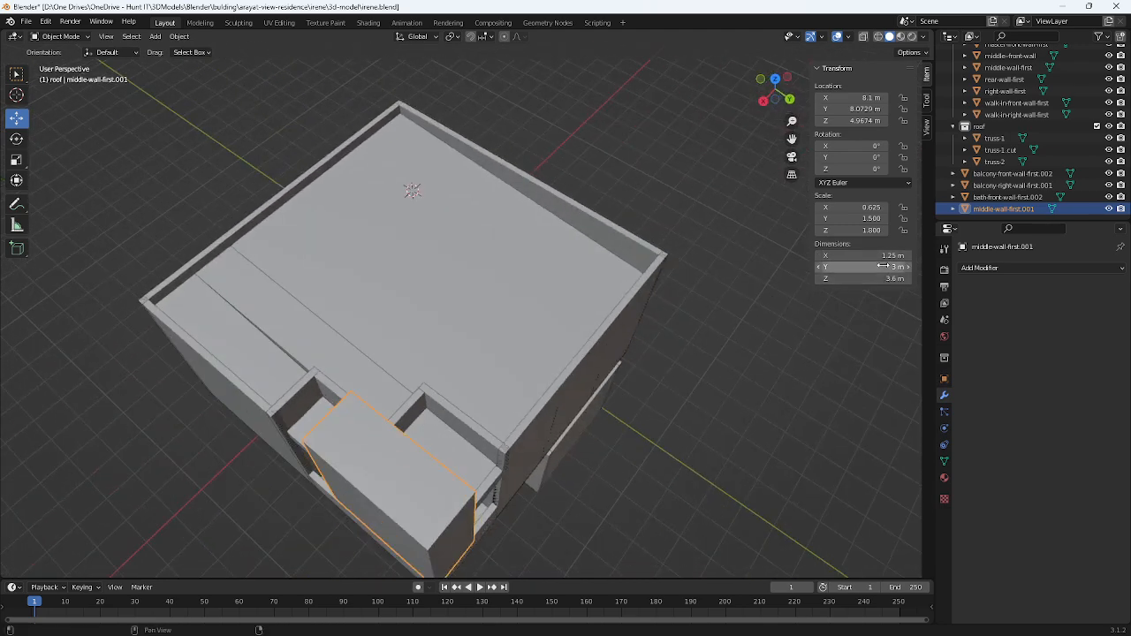
{"action": "left_click_drag", "start_coordinate": [848, 266], "coordinate": [881, 266]}
{"action": "middle_click_drag", "start_coordinate": [751, 309], "coordinate": [719, 327]}
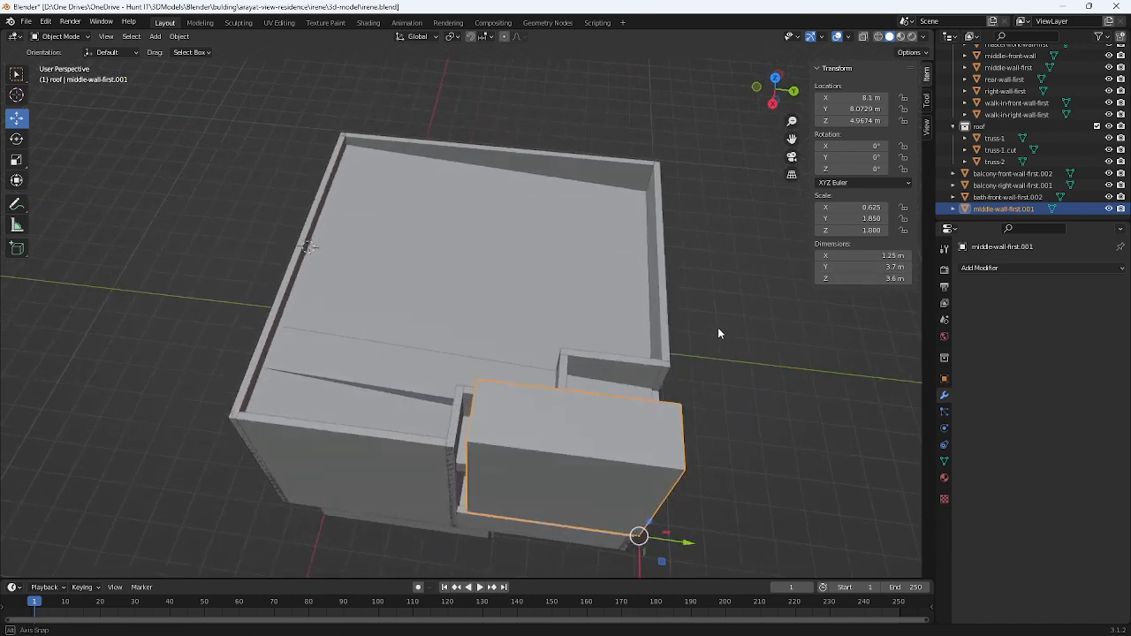
{"action": "left_click_drag", "start_coordinate": [860, 266], "coordinate": [875, 267]}
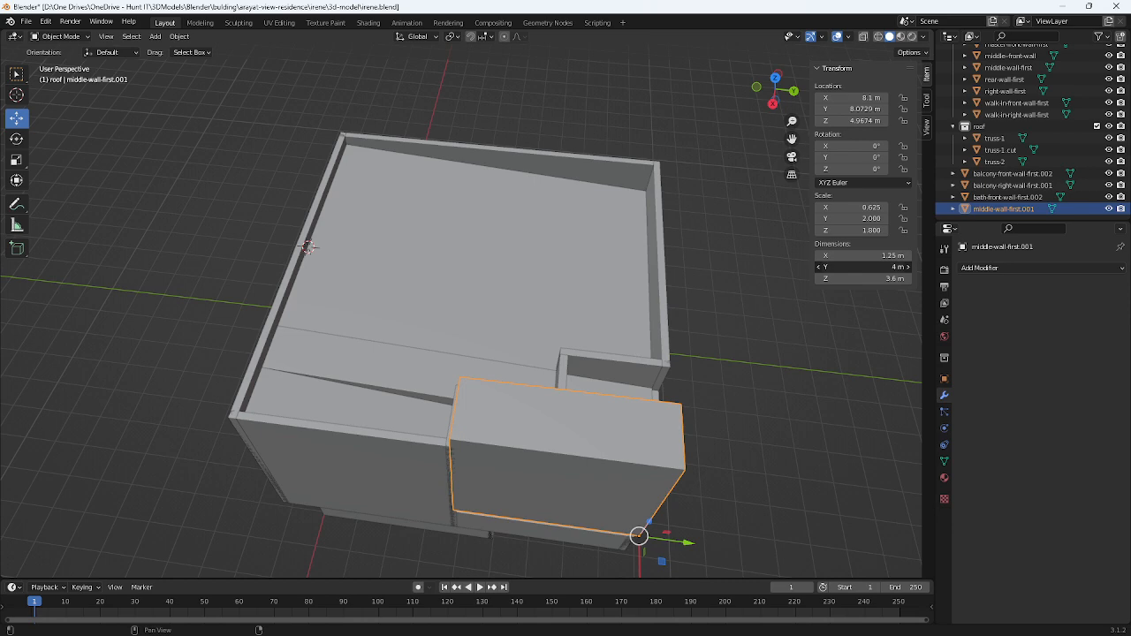
- Reduce middle-wall-first.001 to 1.7 m in the Z dimension and raise it to about 6.16 m along Z
{"action": "middle_click_drag", "start_coordinate": [511, 388], "coordinate": [463, 348]}
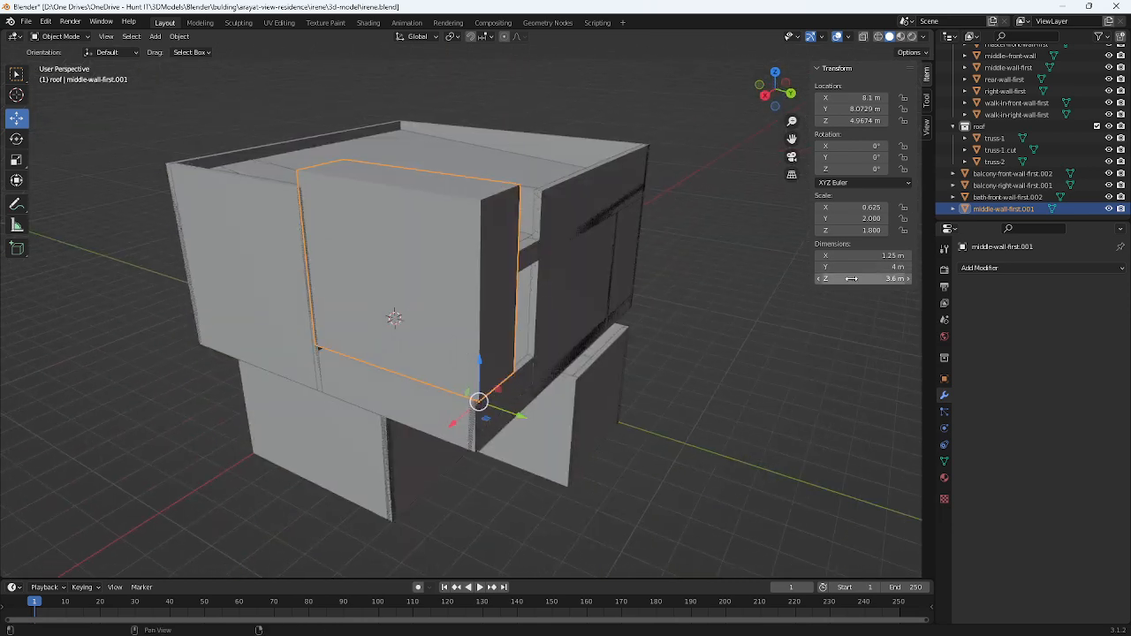
{"action": "left_click_drag", "start_coordinate": [850, 278], "coordinate": [795, 278]}
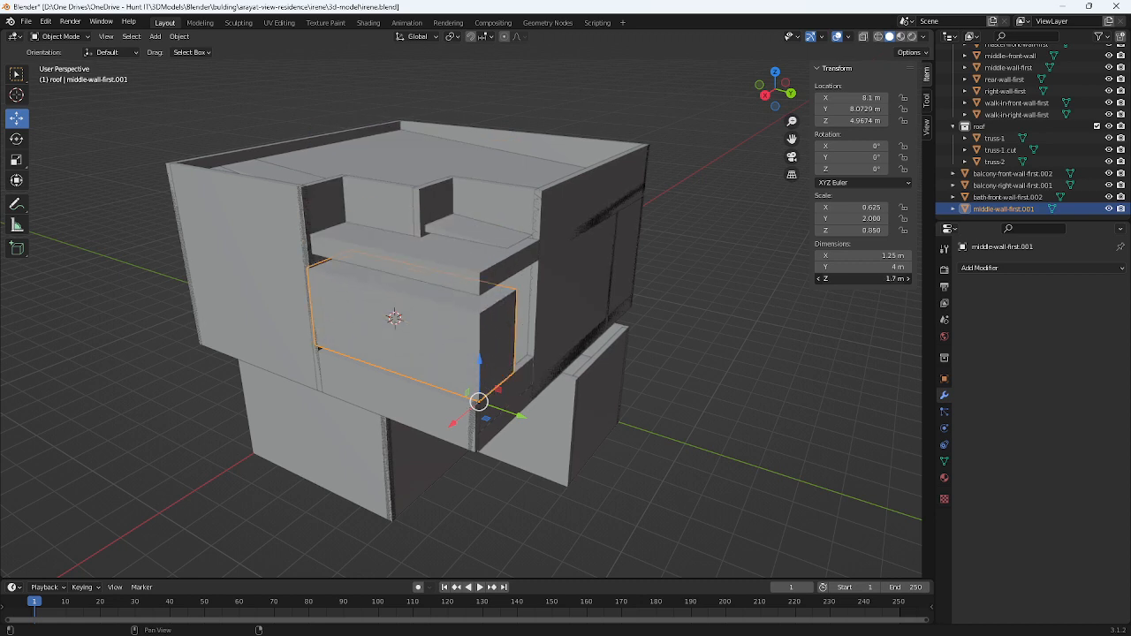
{"action": "left_click_drag", "start_coordinate": [857, 121], "coordinate": [921, 120]}
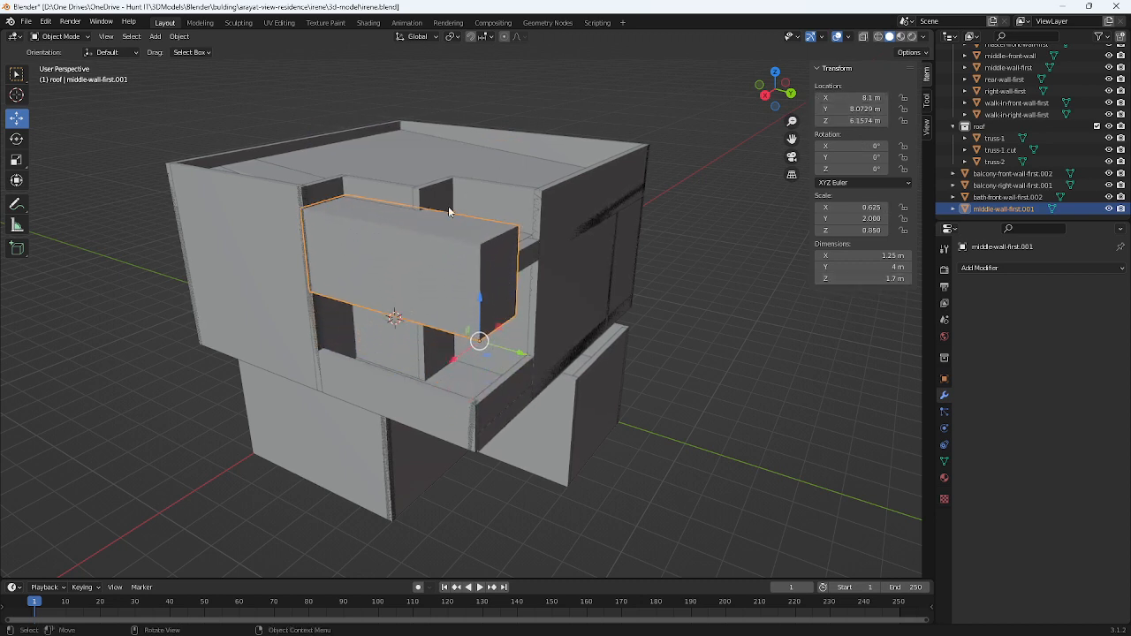
- Resize bath-front-wall-first.002 to 2.47 m in X and 2 m in Z, and raise it to about 5.87 m along Z
{"action": "middle_click_drag", "start_coordinate": [449, 212], "coordinate": [445, 240]}
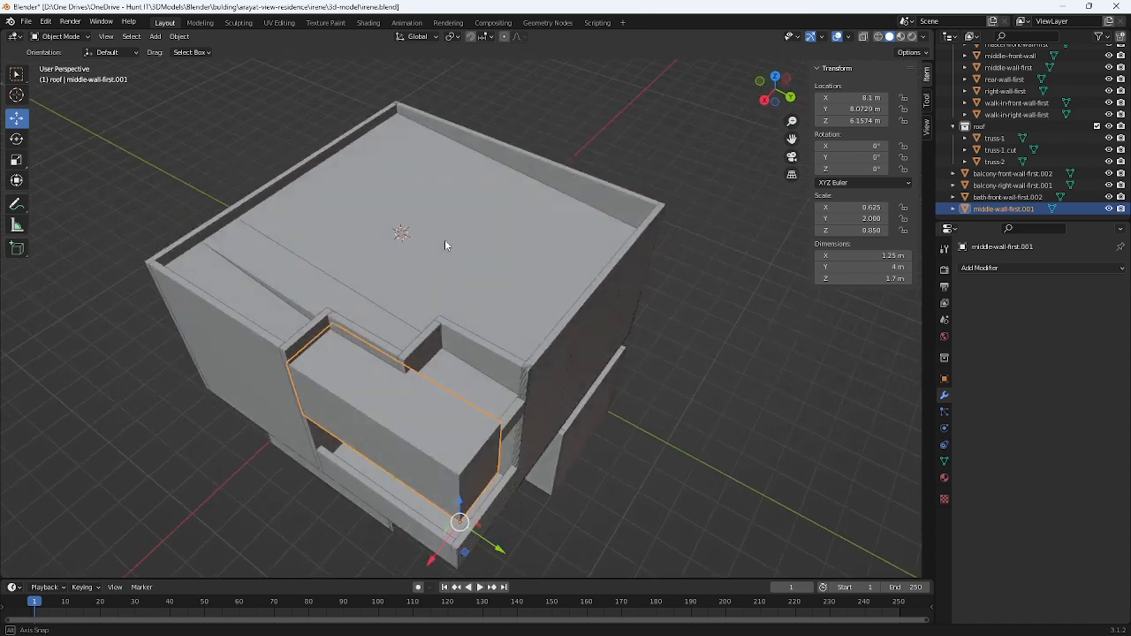
{"action": "left_click", "coordinate": [477, 351]}
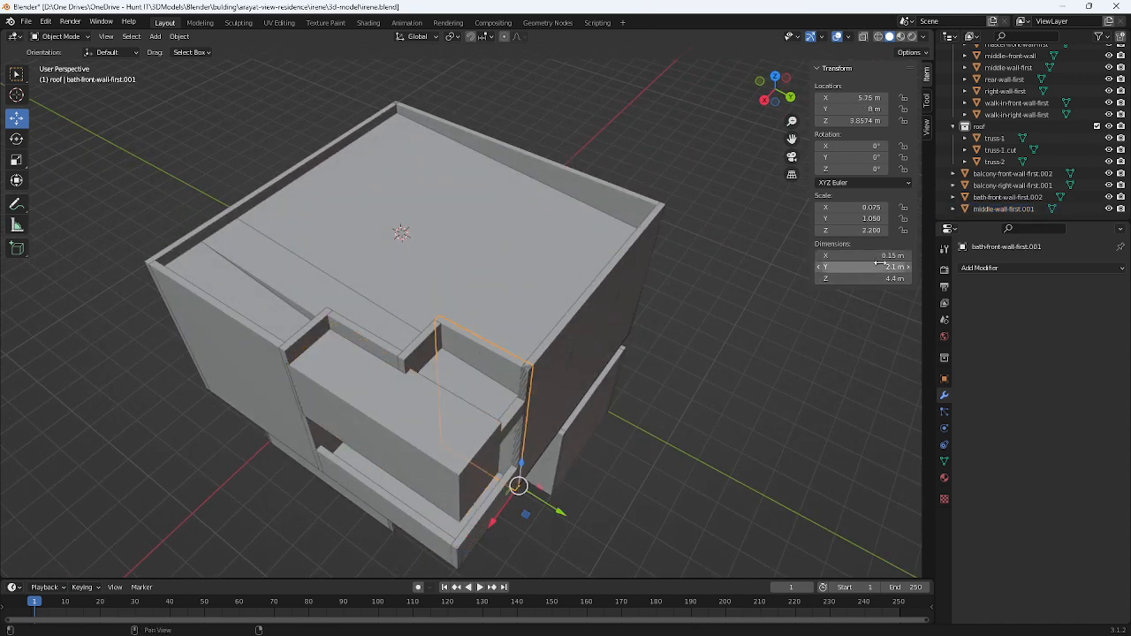
{"action": "left_click", "coordinate": [1039, 174]}
{"action": "left_click", "coordinate": [1034, 197]}
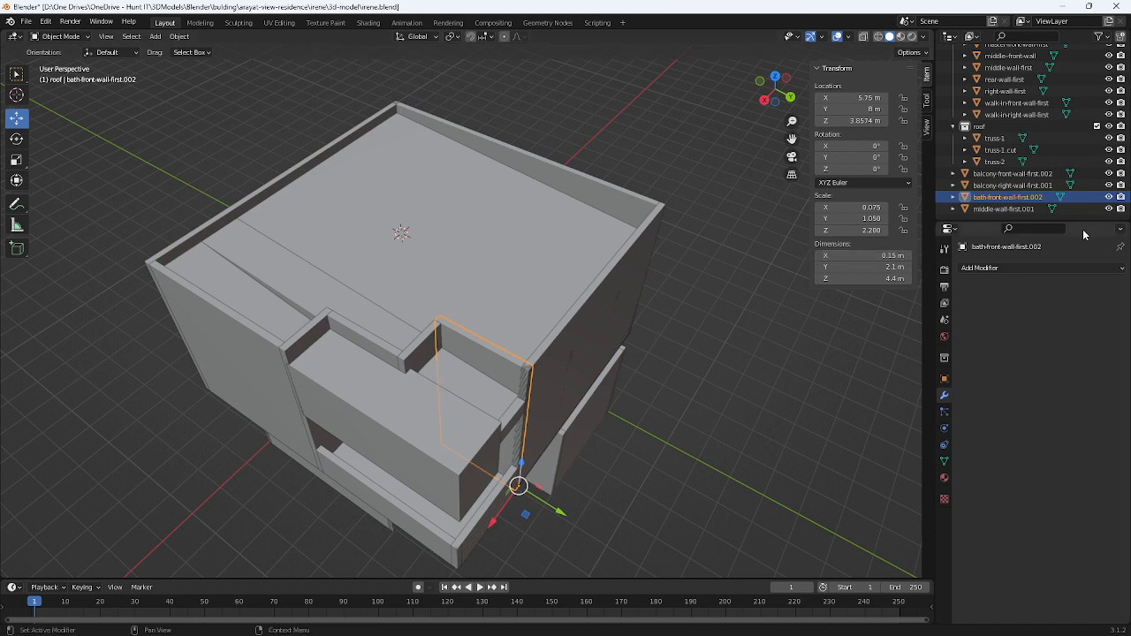
{"action": "double_click", "coordinate": [864, 278]}
{"action": "type", "text": "2"}
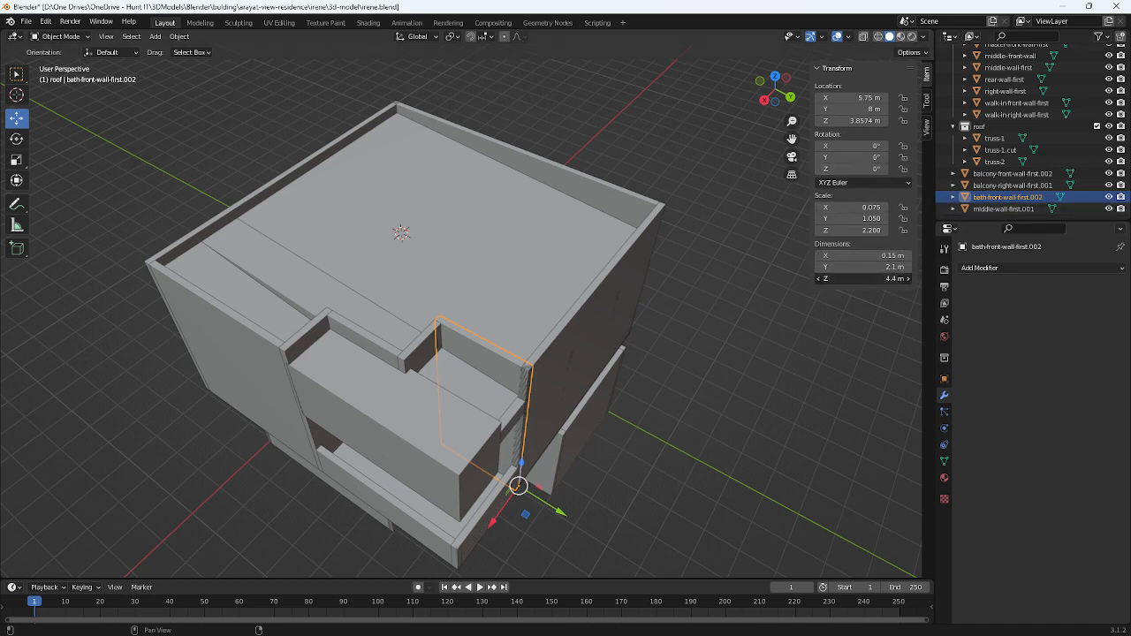
{"action": "key", "text": "Return"}
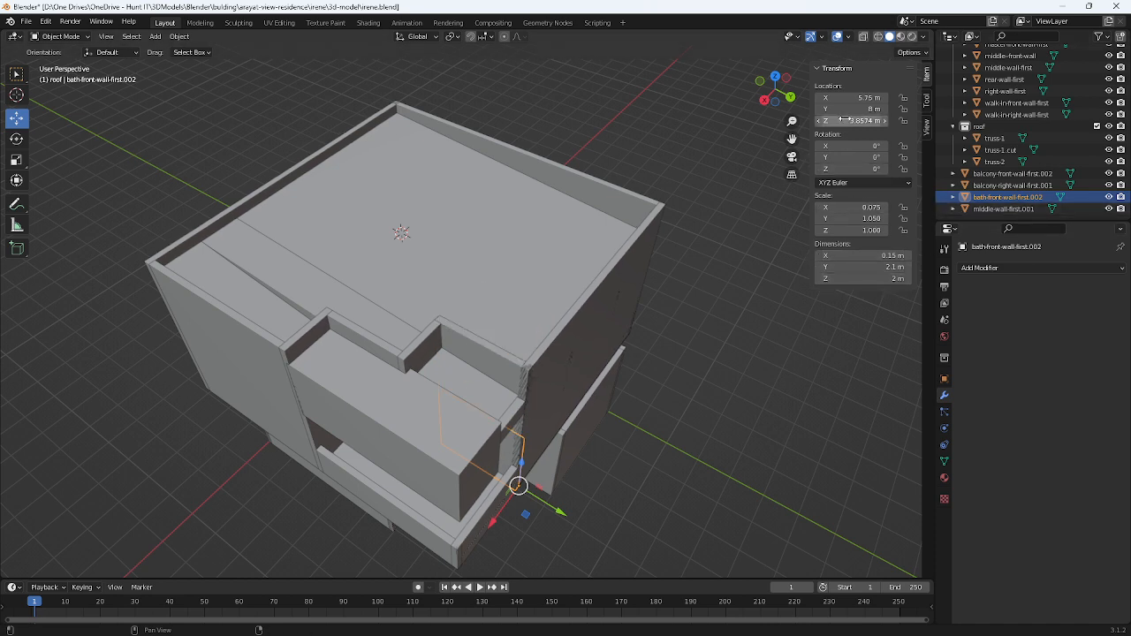
{"action": "left_click_drag", "start_coordinate": [857, 120], "coordinate": [897, 120]}
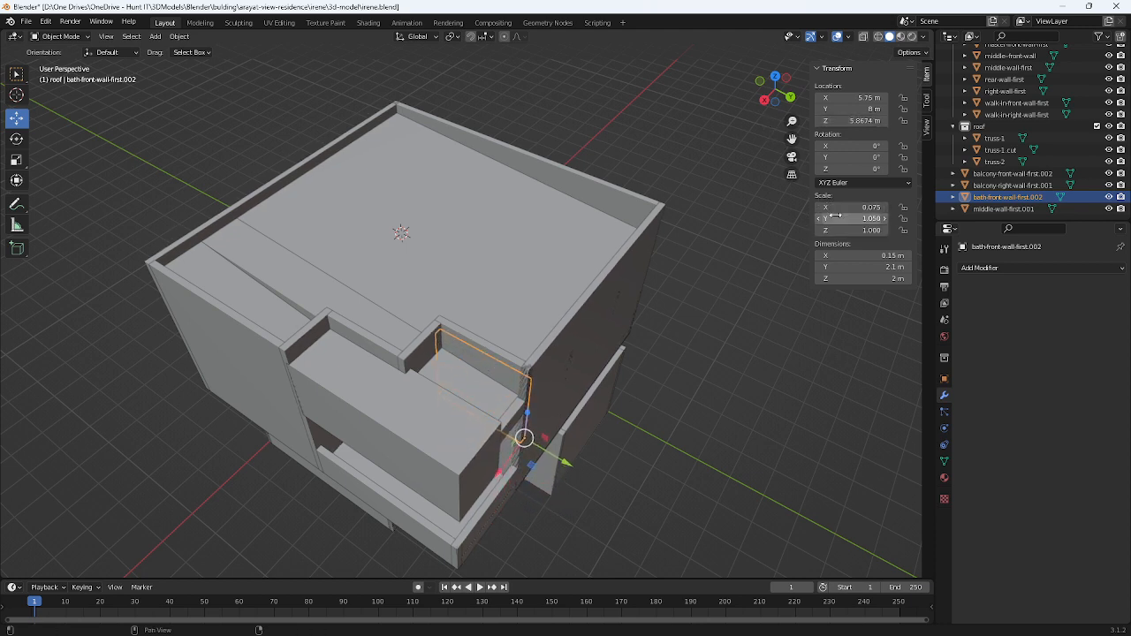
{"action": "left_click_drag", "start_coordinate": [834, 206], "coordinate": [894, 206]}
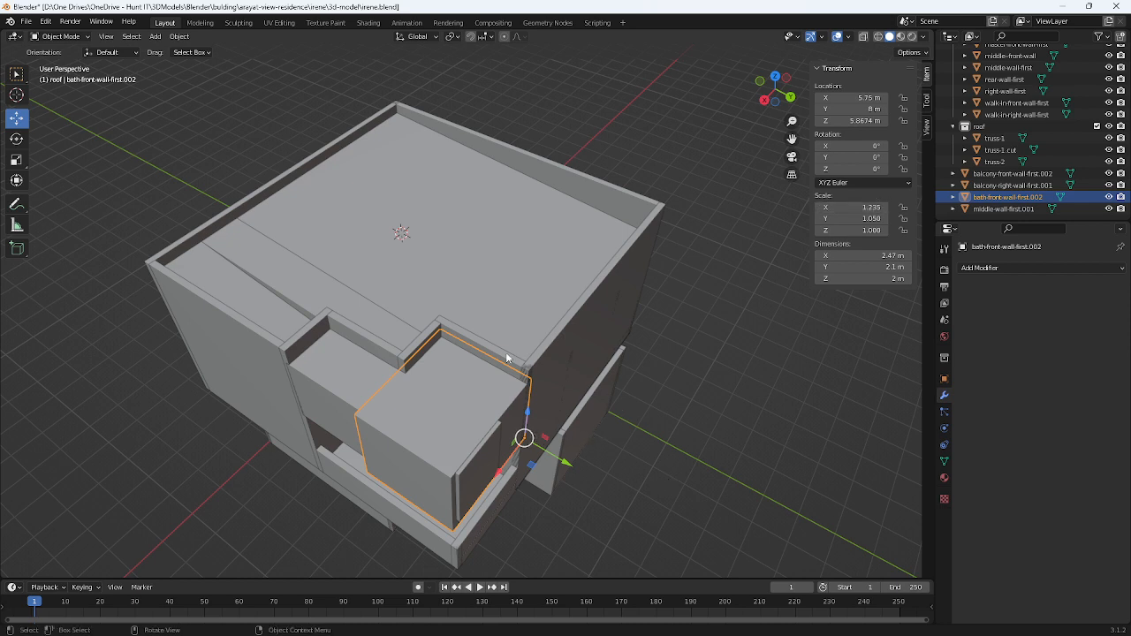
- Hide truss-1.cut and add a Boolean Difference modifier to first-ceiling with the enlarged bath-front-wall-first.002 block as its object
{"action": "left_click", "coordinate": [417, 264]}
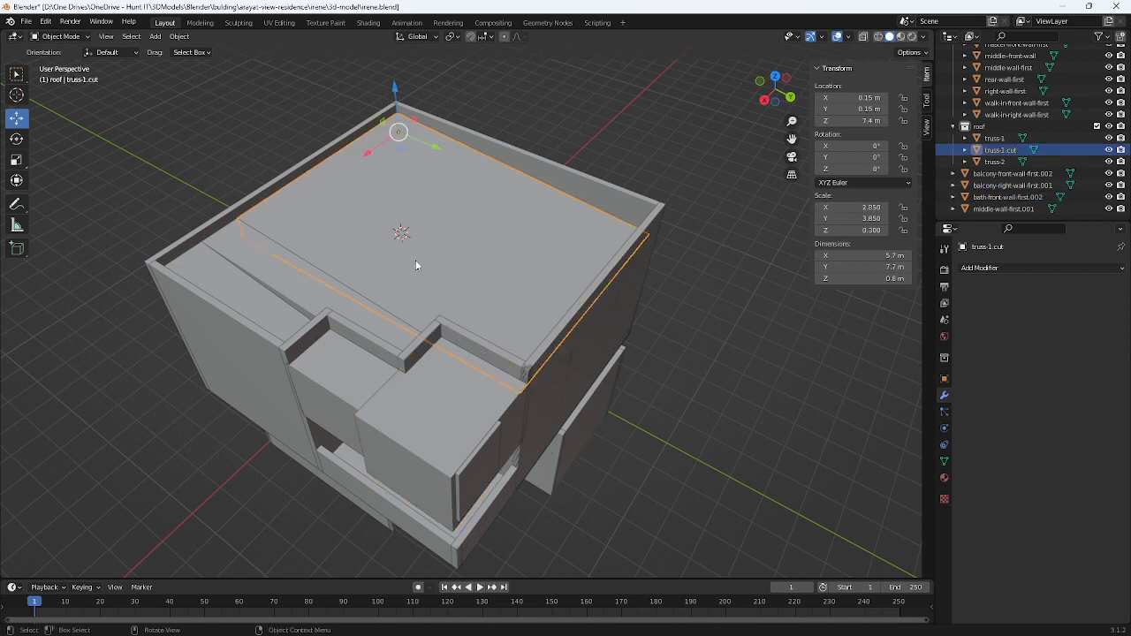
{"action": "key", "text": "h"}
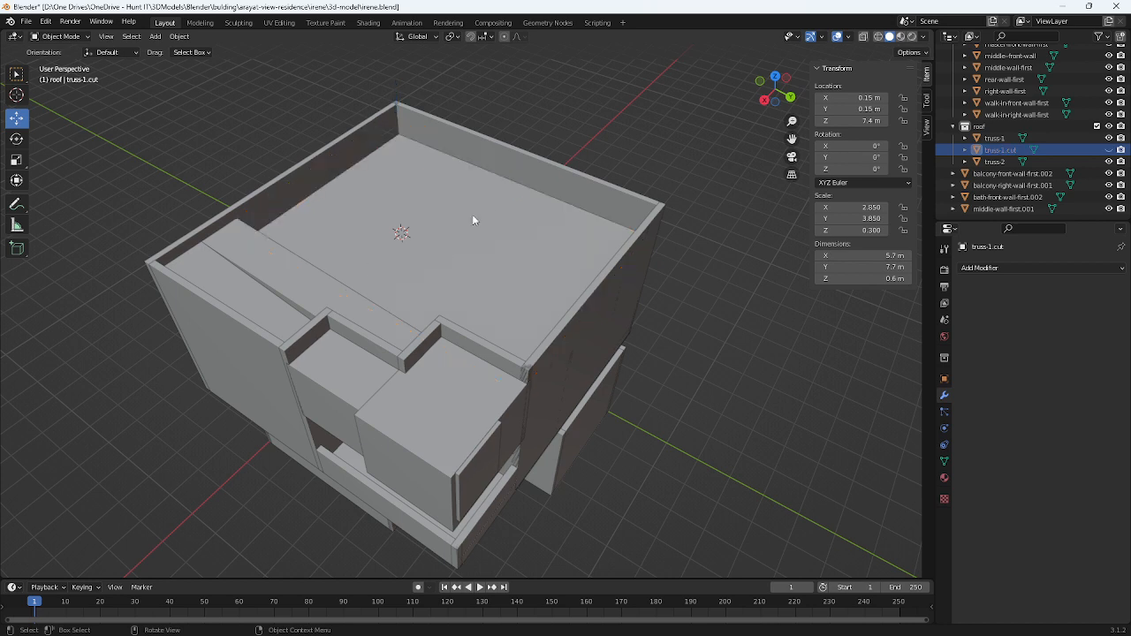
{"action": "left_click", "coordinate": [443, 288]}
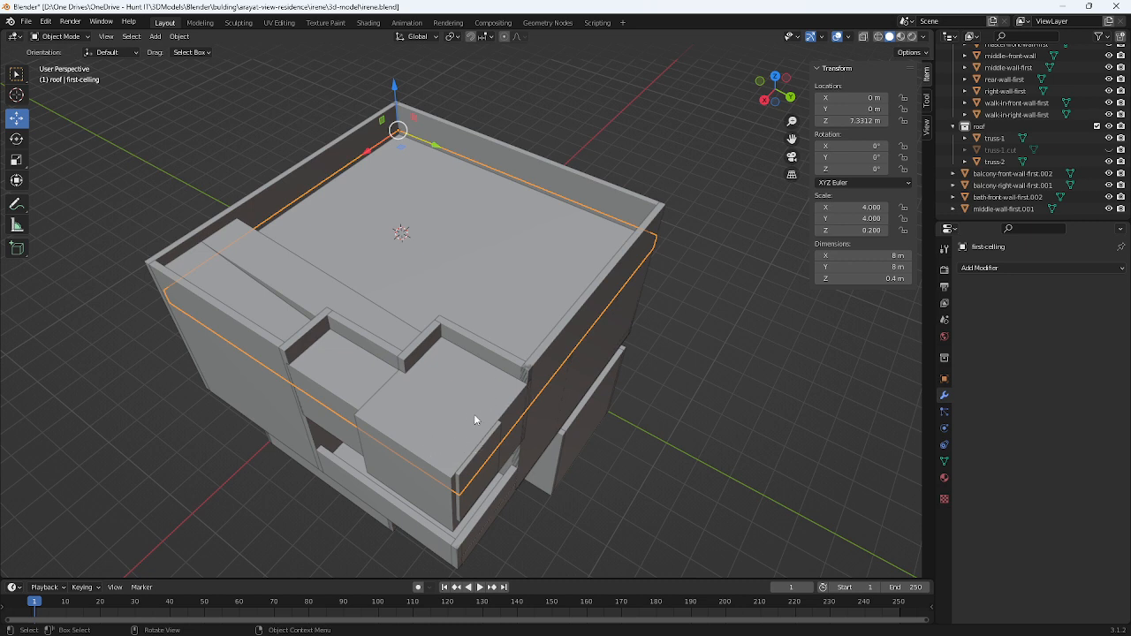
{"action": "left_click", "coordinate": [943, 379]}
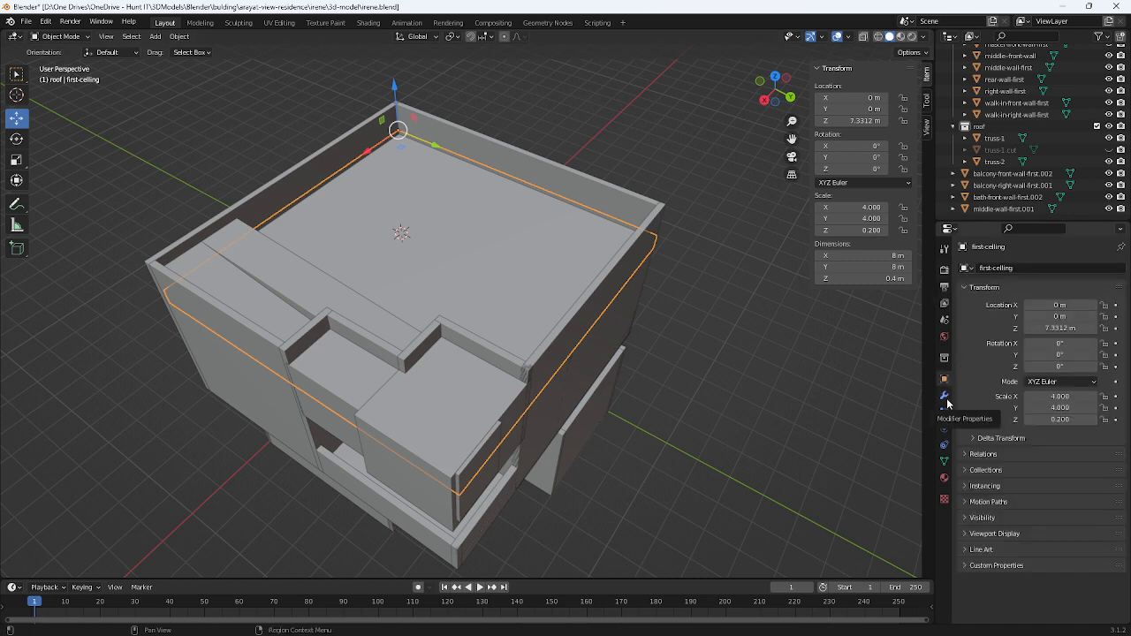
{"action": "left_click", "coordinate": [945, 398]}
{"action": "left_click", "coordinate": [1013, 268]}
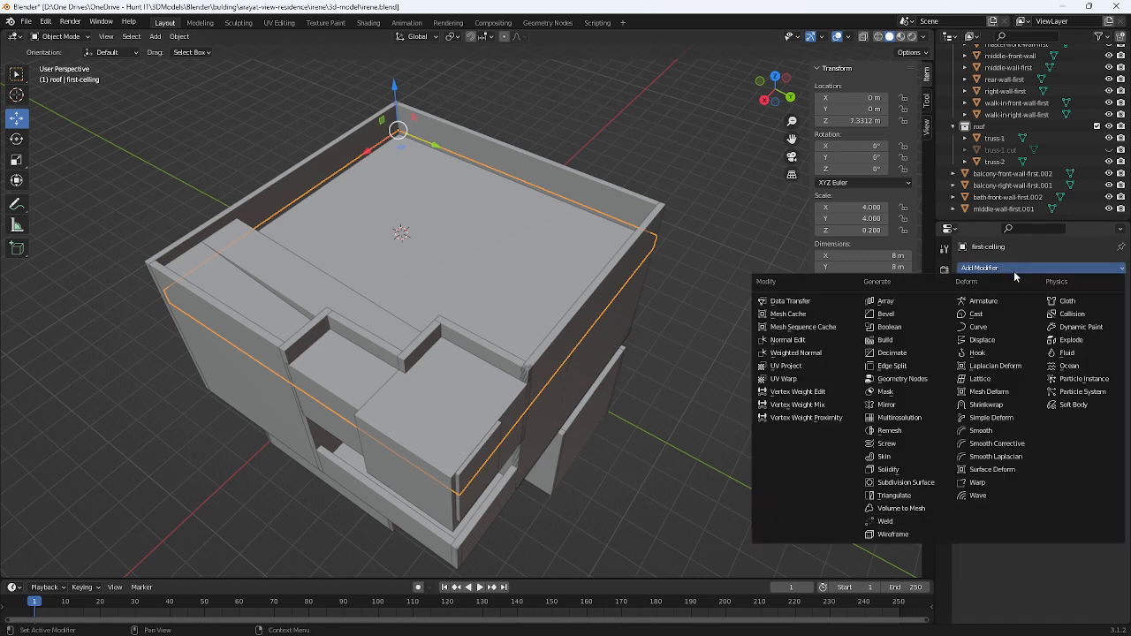
{"action": "left_click", "coordinate": [913, 327]}
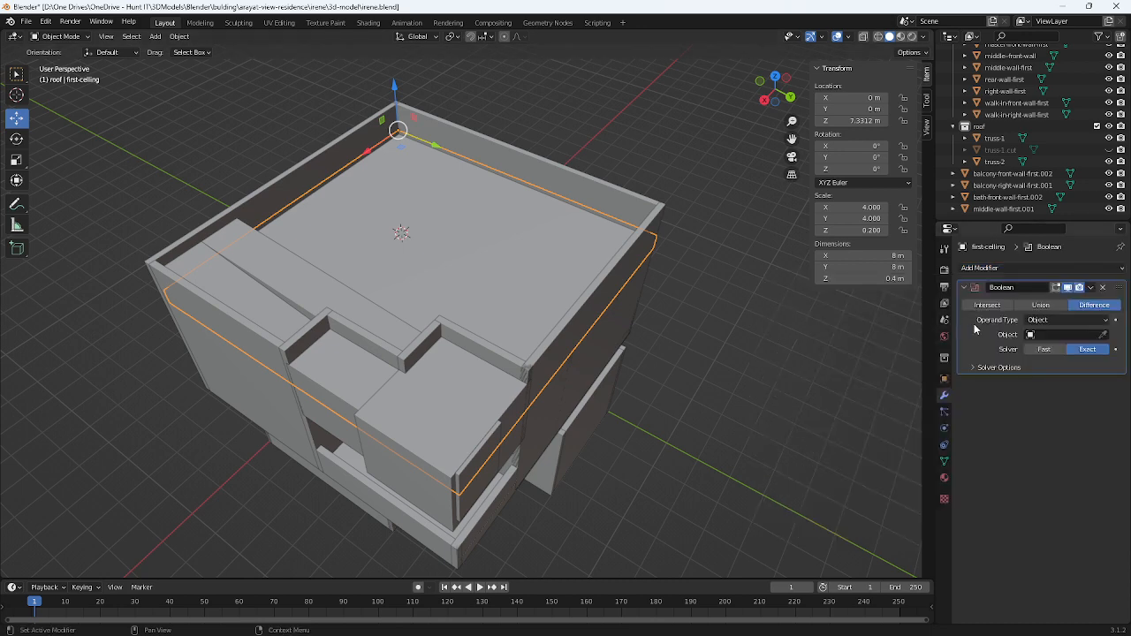
{"action": "left_click", "coordinate": [1101, 335]}
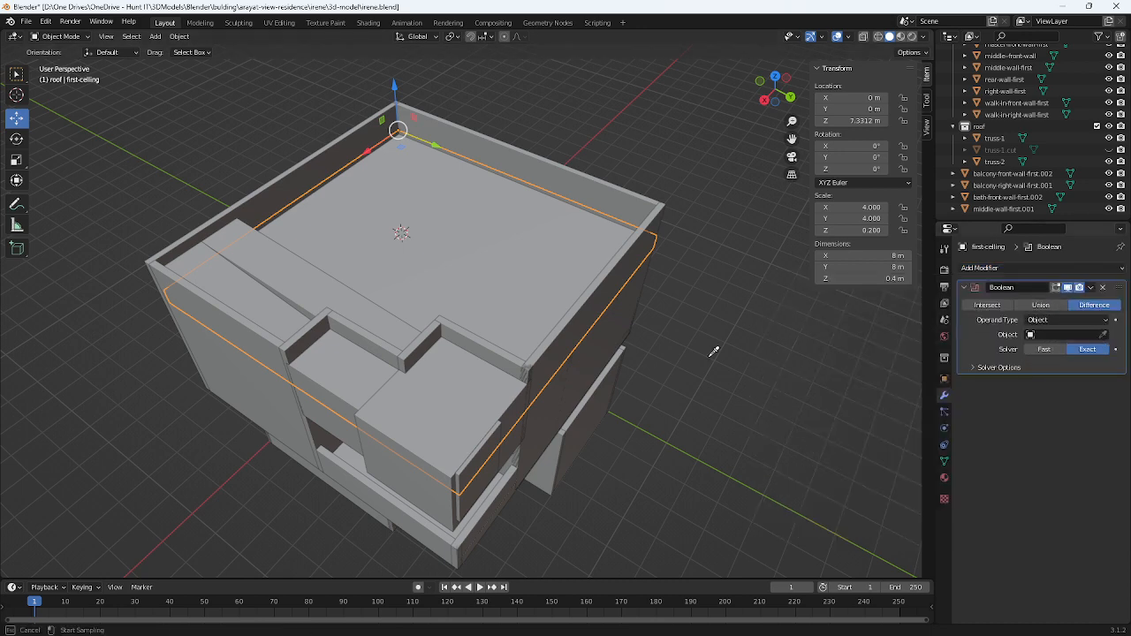
{"action": "left_click", "coordinate": [509, 394]}
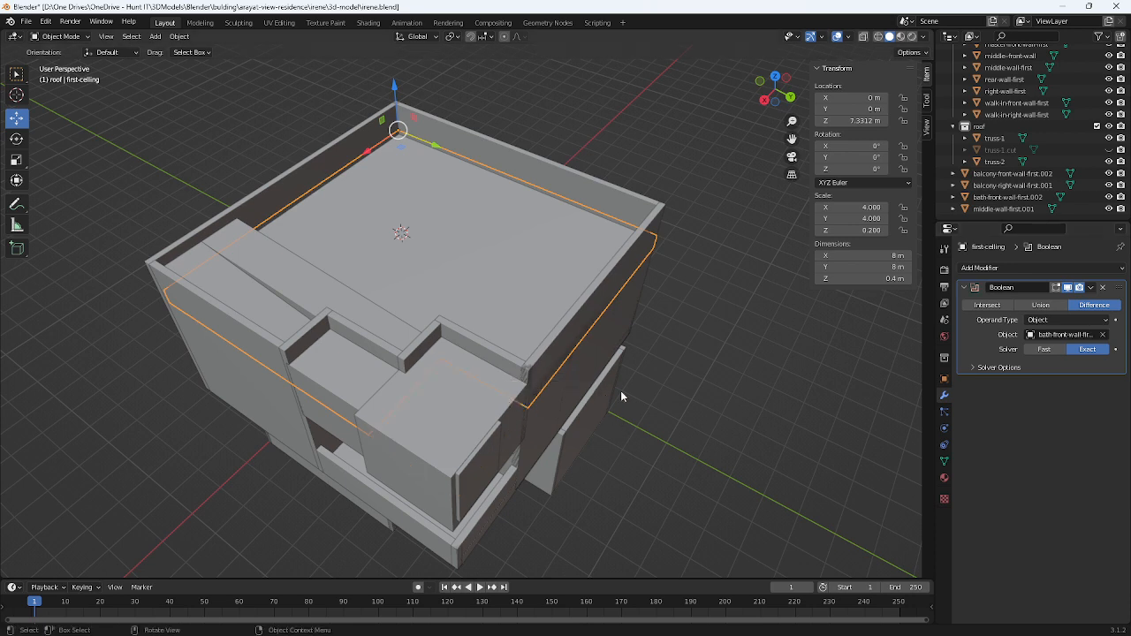
- Compare the Union, Difference and Intersect operations on the first-ceiling Boolean modifier, ending on Union
{"action": "left_click", "coordinate": [1042, 307]}
{"action": "left_click", "coordinate": [1095, 306]}
{"action": "left_click", "coordinate": [987, 305]}
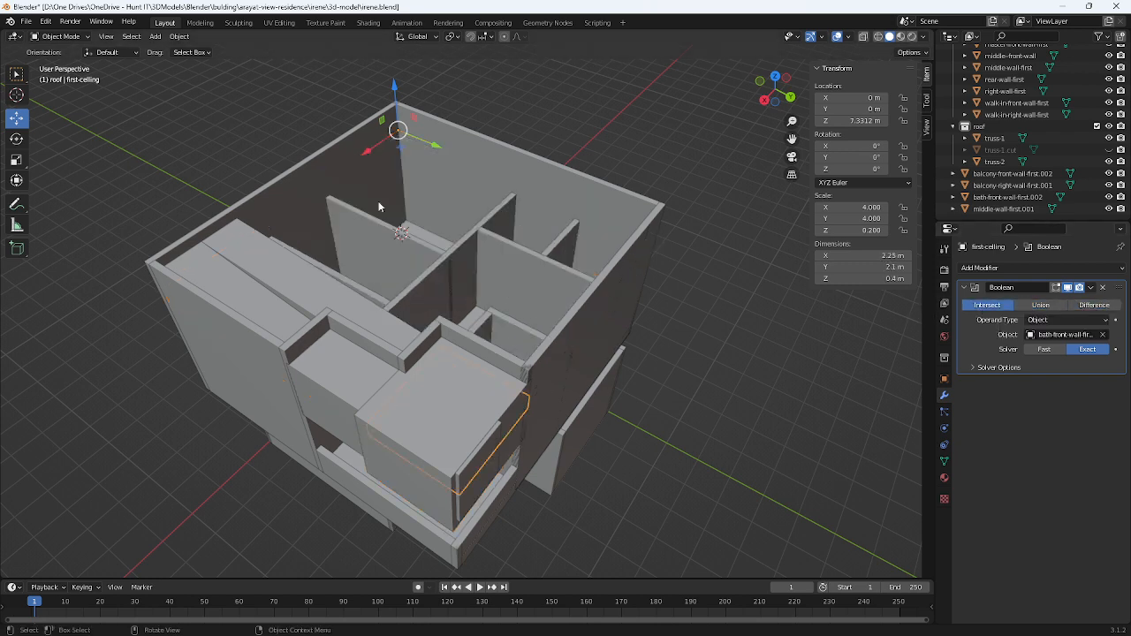
{"action": "left_click", "coordinate": [1040, 305]}
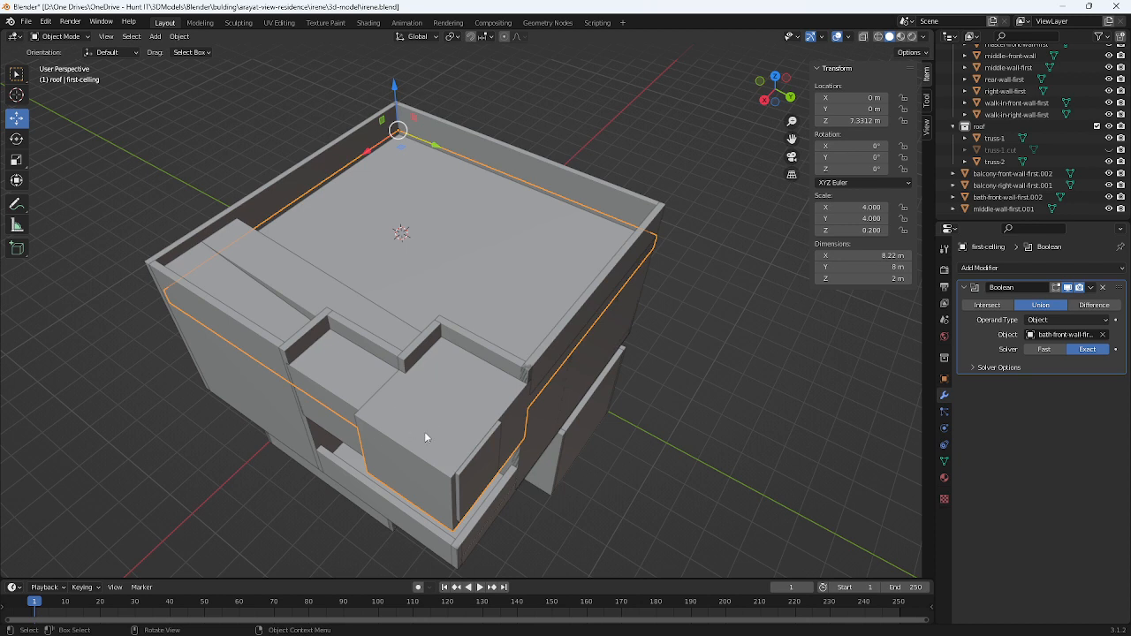
- Set first-ceiling's Boolean modifier to Difference and add a second Boolean Difference modifier with the middle-wall-first.001 block as its object
{"action": "left_click", "coordinate": [1091, 304]}
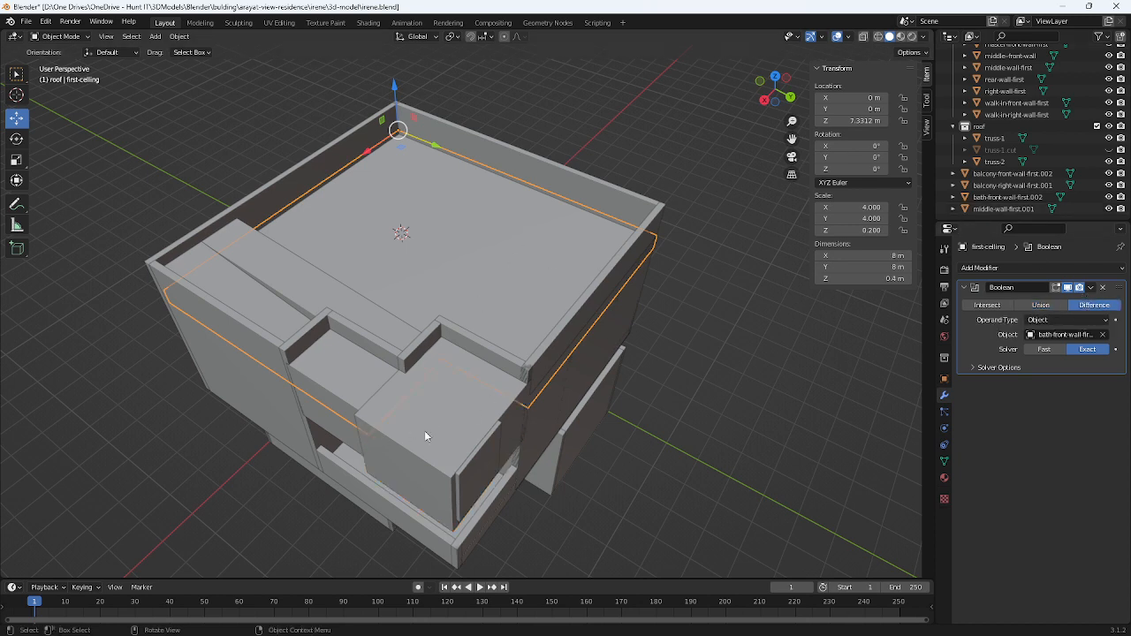
{"action": "middle_click_drag", "start_coordinate": [424, 431], "coordinate": [410, 386]}
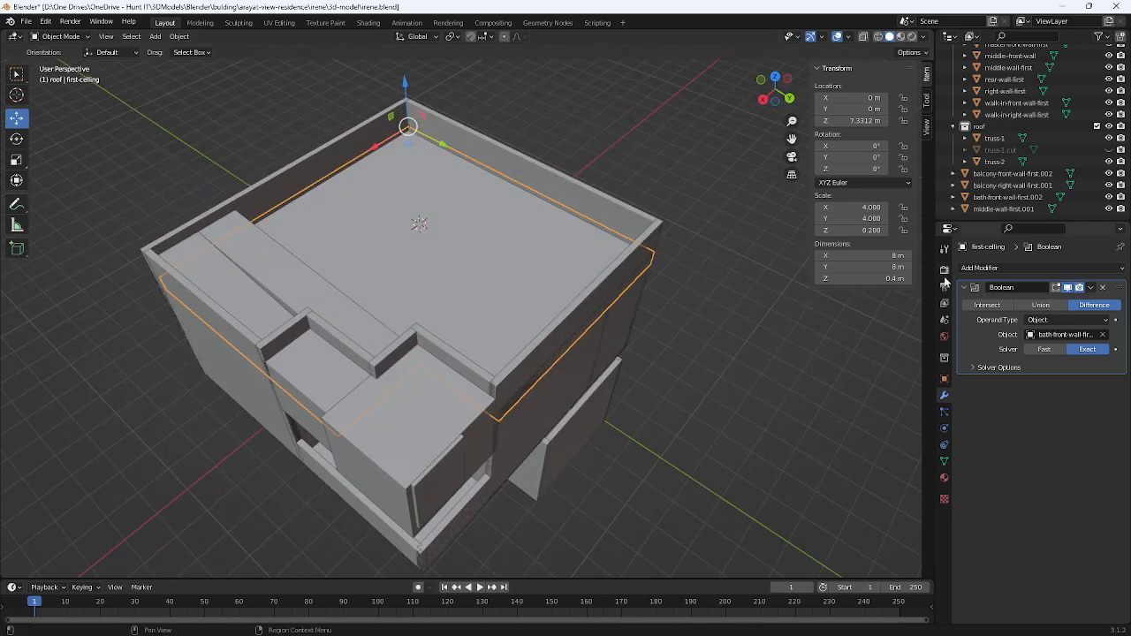
{"action": "left_click", "coordinate": [996, 268]}
{"action": "left_click", "coordinate": [910, 327]}
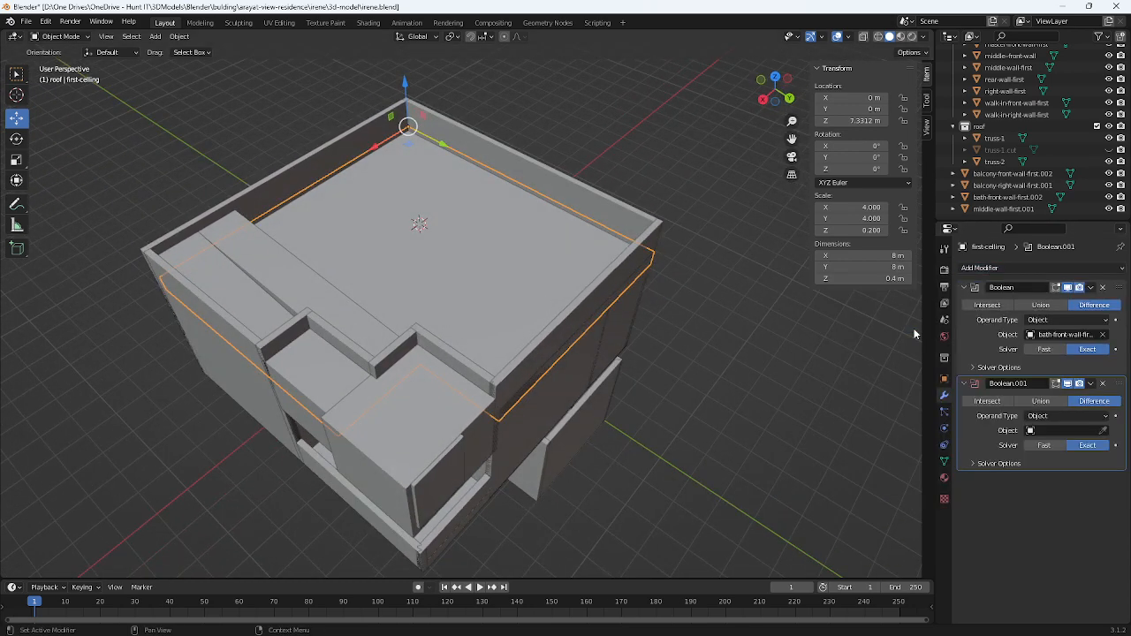
{"action": "left_click", "coordinate": [1101, 431]}
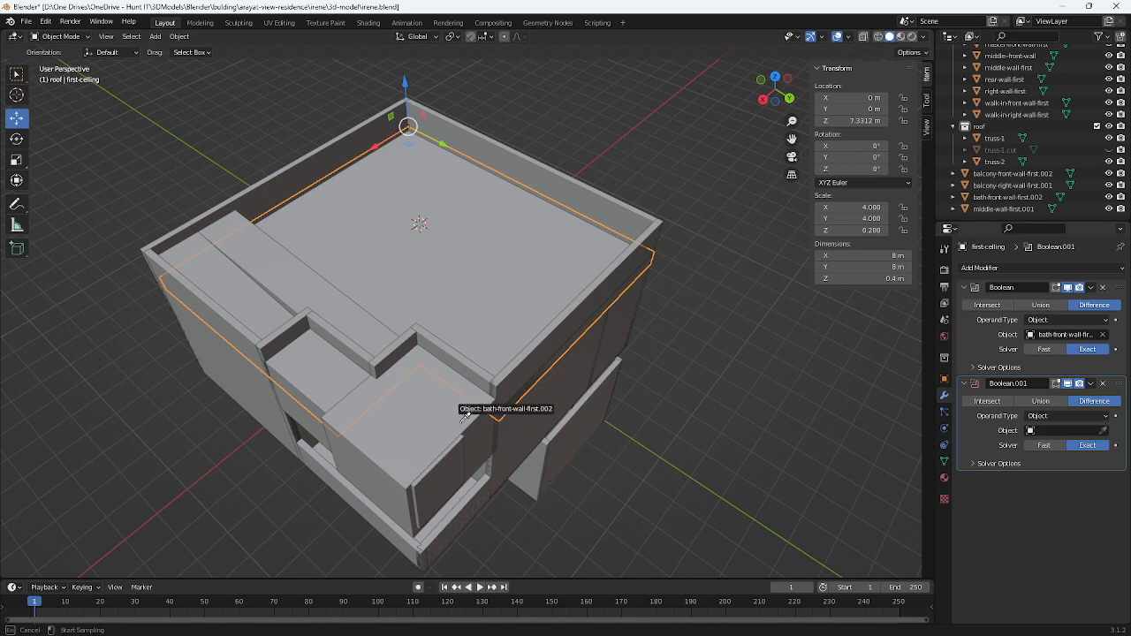
{"action": "left_click", "coordinate": [303, 414]}
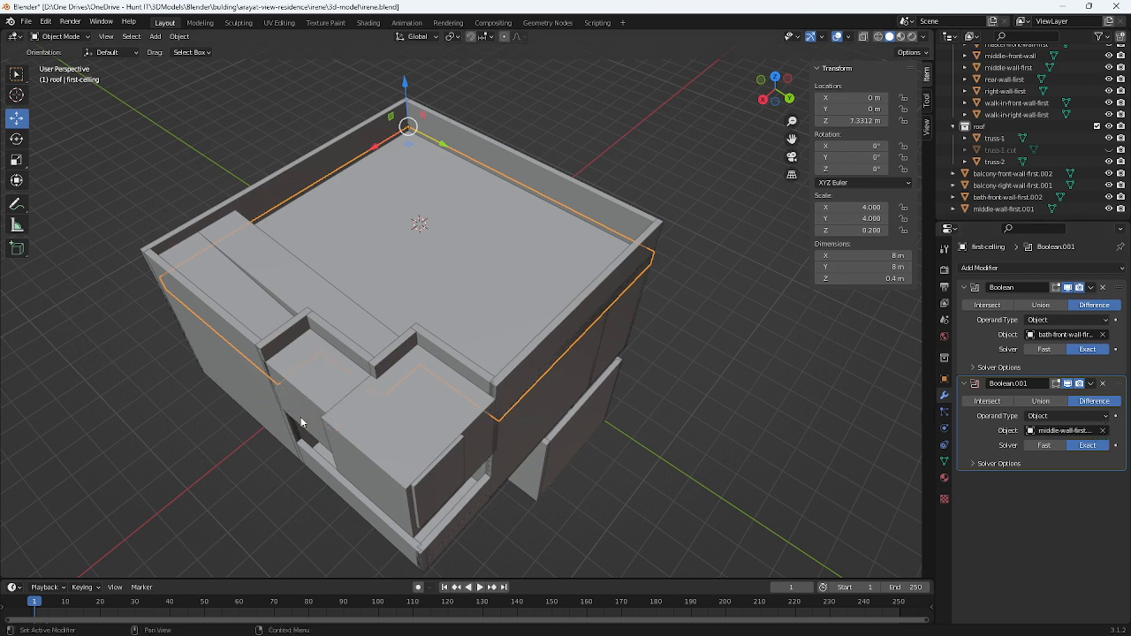
- Try raising first-ceiling along Z to about 7.53 m
{"action": "mouse_move", "coordinate": [360, 328]}
{"action": "middle_mouse_down"}
{"action": "mouse_move", "coordinate": [376, 302]}
{"action": "mouse_move", "coordinate": [363, 269]}
{"action": "mouse_move", "coordinate": [332, 252]}
{"action": "mouse_move", "coordinate": [302, 268]}
{"action": "mouse_move", "coordinate": [363, 333]}
{"action": "middle_mouse_up"}
{"action": "left_click", "coordinate": [441, 287]}
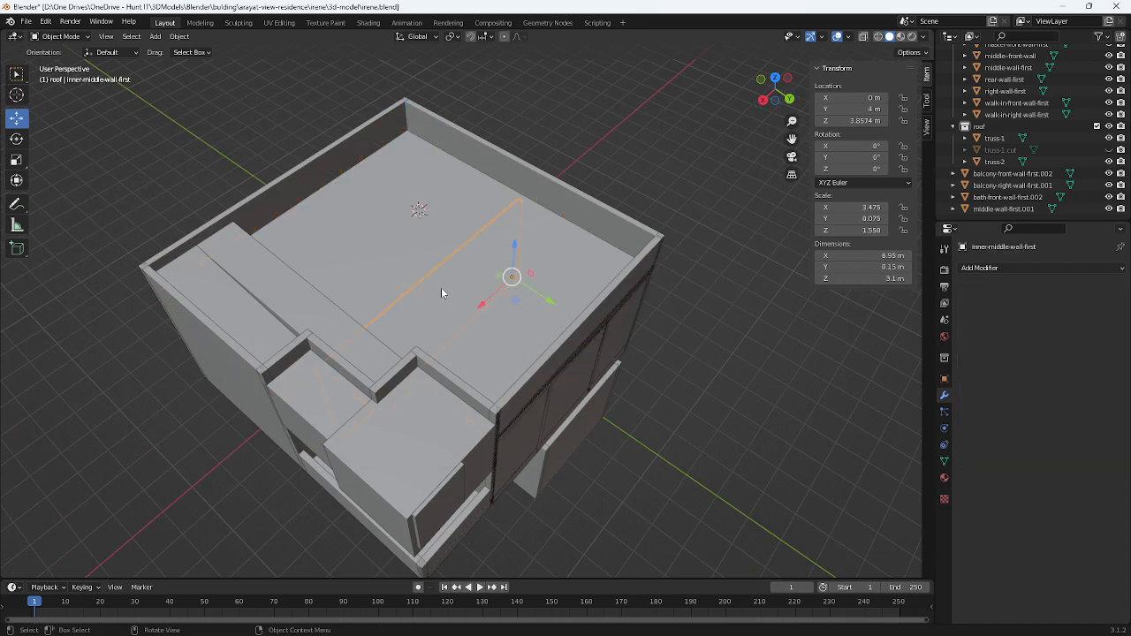
{"action": "left_click", "coordinate": [363, 196]}
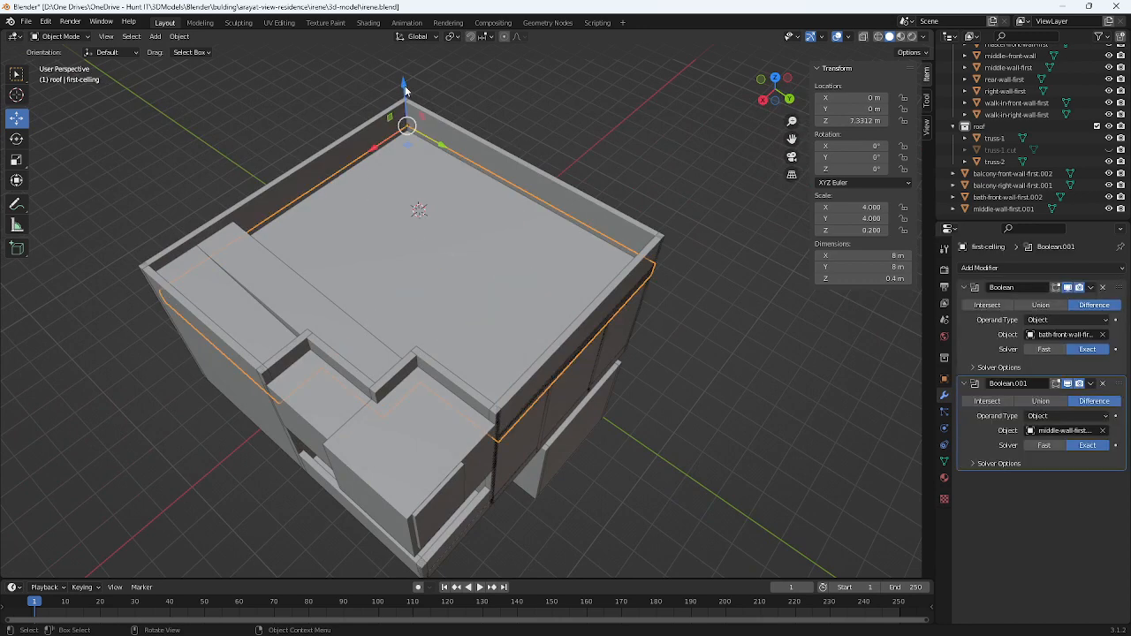
{"action": "left_click_drag", "start_coordinate": [404, 92], "coordinate": [458, 75]}
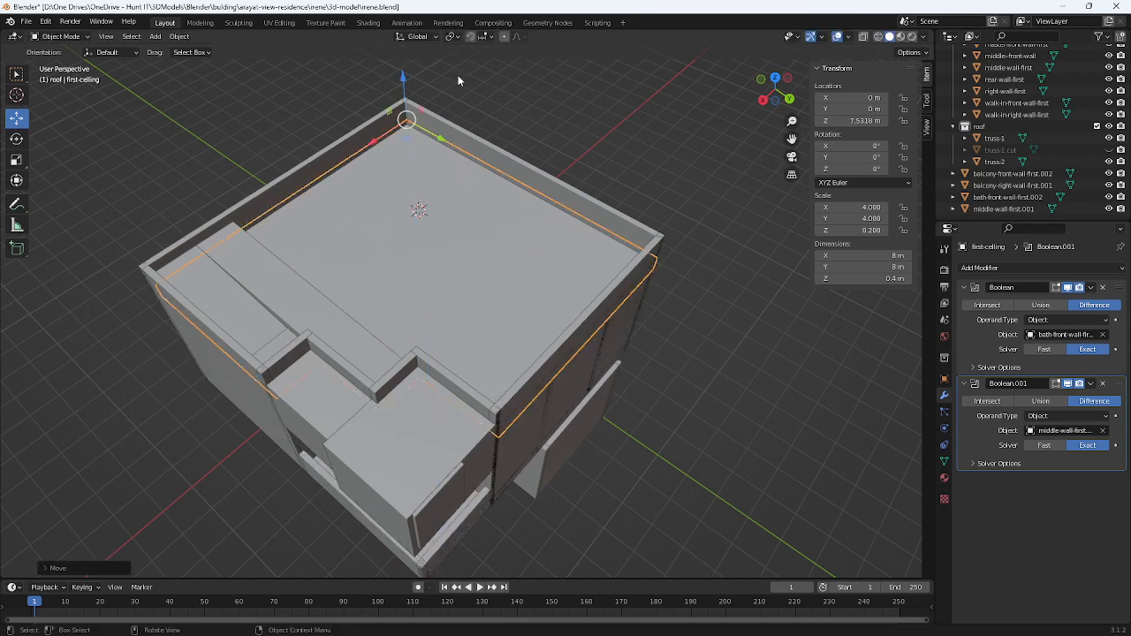
- Bake both Boolean cuts into first-ceiling by applying Visual Geometry to Mesh
{"action": "middle_click_drag", "start_coordinate": [495, 189], "coordinate": [495, 141]}
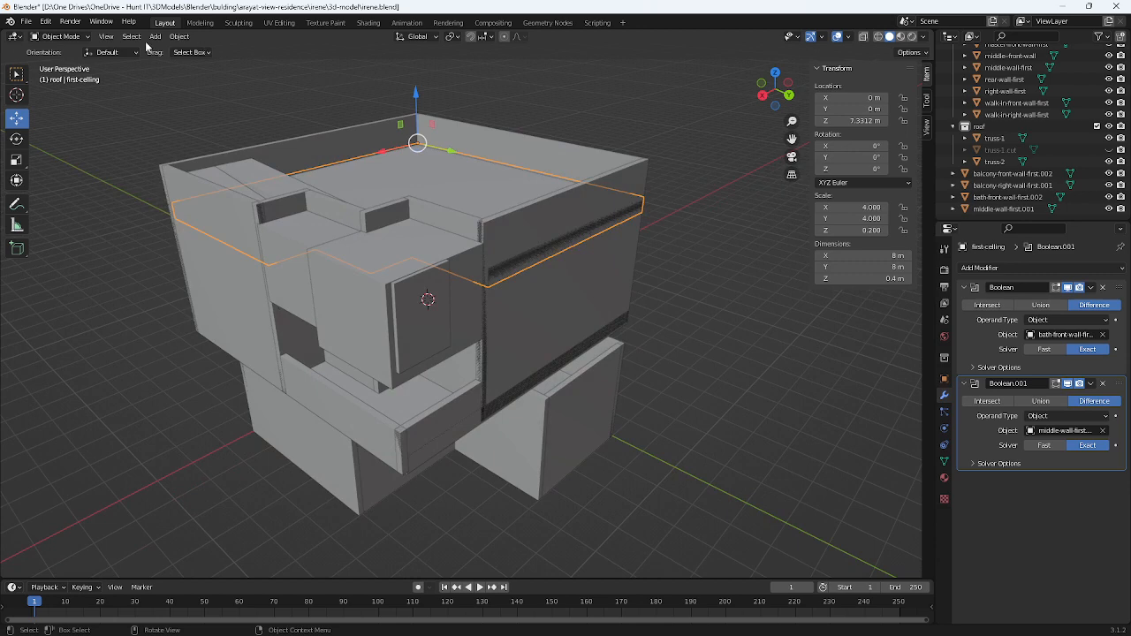
{"action": "left_click", "coordinate": [174, 40]}
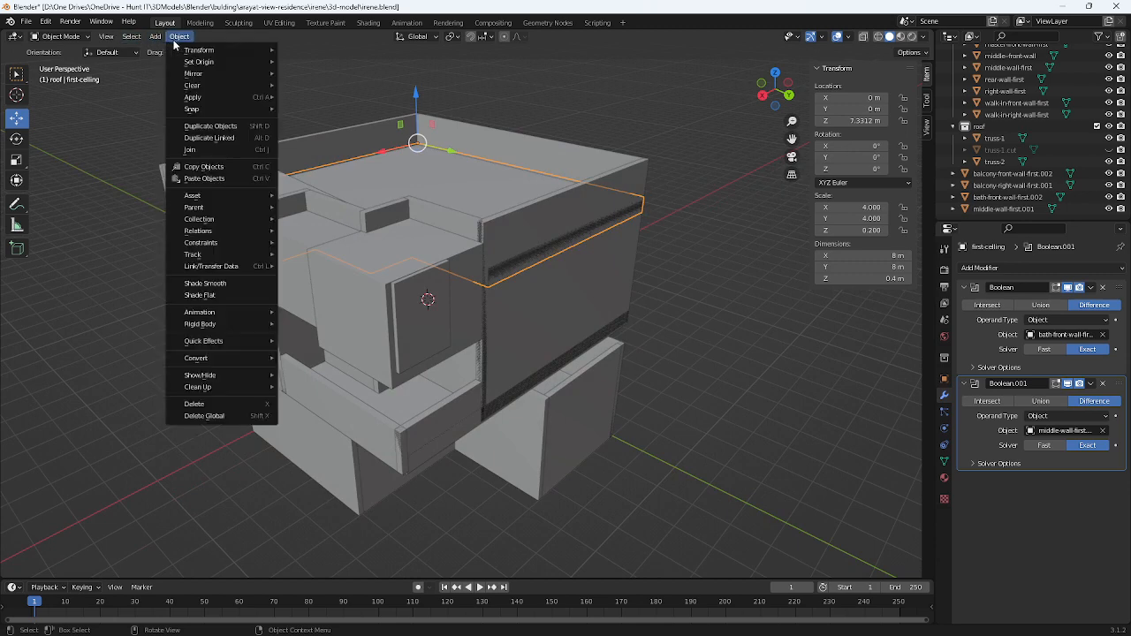
{"action": "mouse_move", "coordinate": [208, 102]}
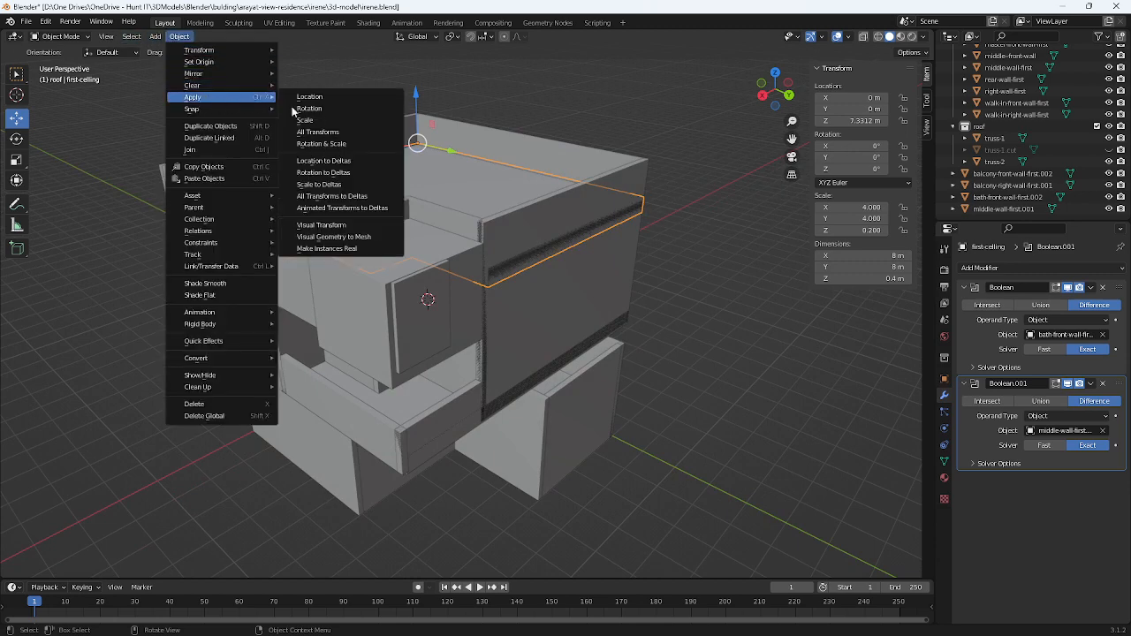
{"action": "left_click", "coordinate": [357, 237]}
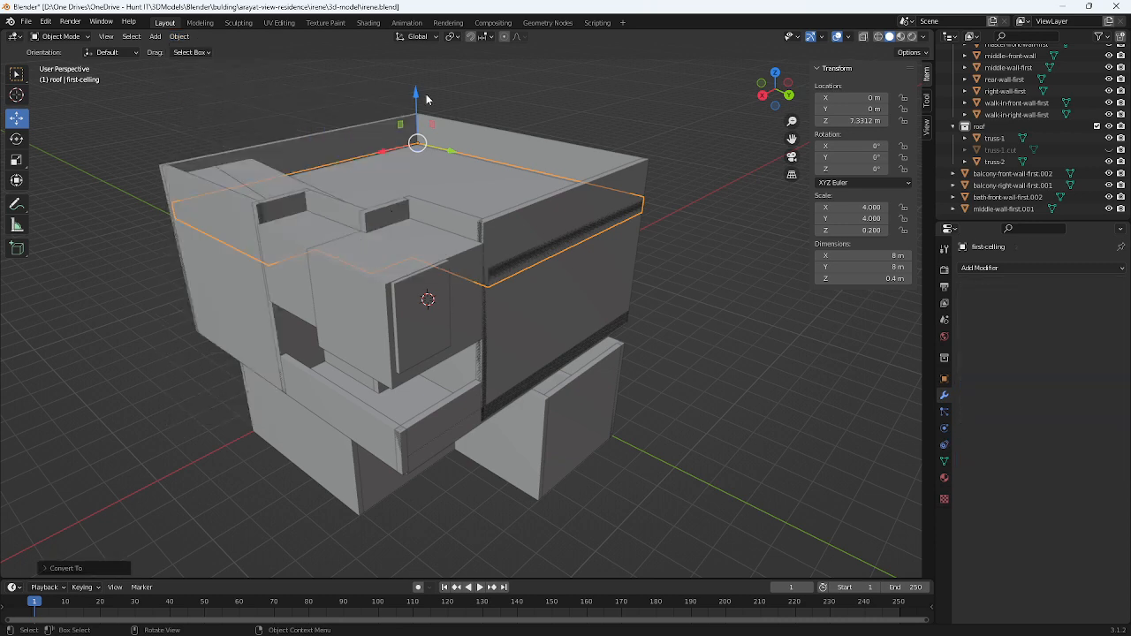
- Lift first-ceiling clear above the house, to about 9.53 m along Z, to expose the cutter blocks
{"action": "left_click_drag", "start_coordinate": [414, 95], "coordinate": [457, 404]}
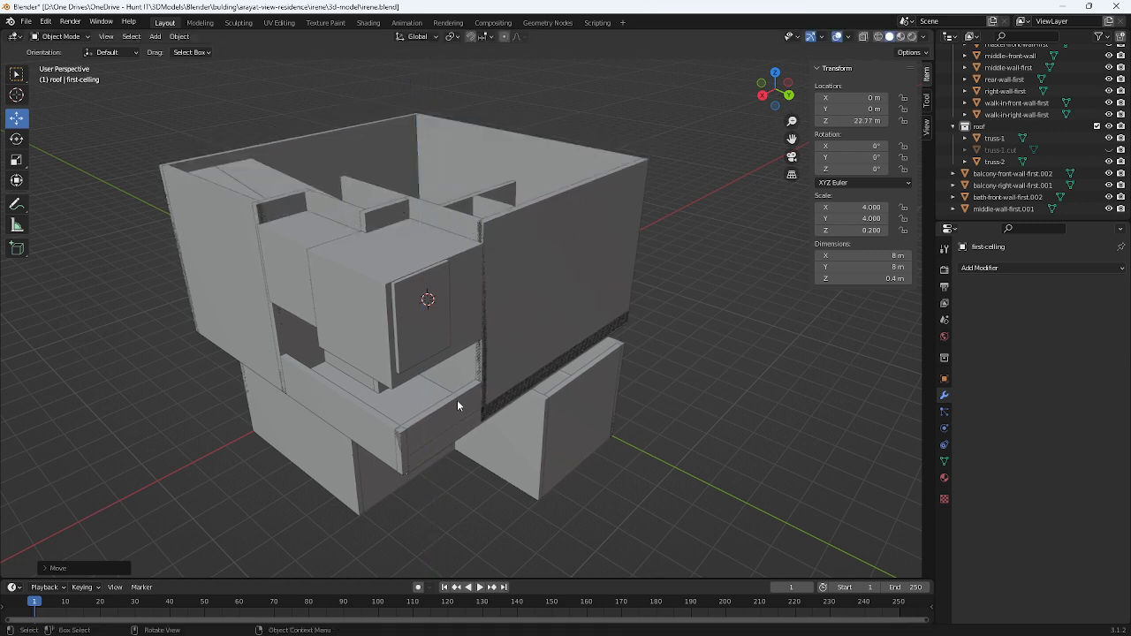
{"action": "key", "text": "ctrl+z"}
{"action": "scroll", "coordinate": [449, 309], "scroll_direction": "down", "scroll_amount": 4}
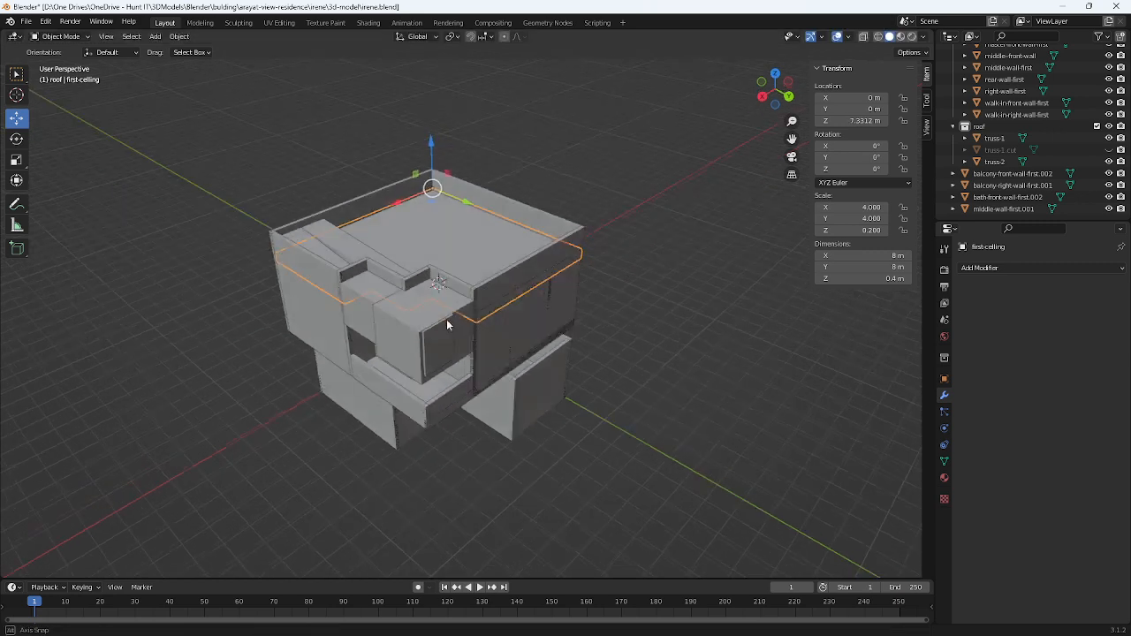
{"action": "left_click_drag", "start_coordinate": [439, 139], "coordinate": [450, 93]}
{"action": "scroll", "coordinate": [444, 240], "scroll_direction": "up", "scroll_amount": 2}
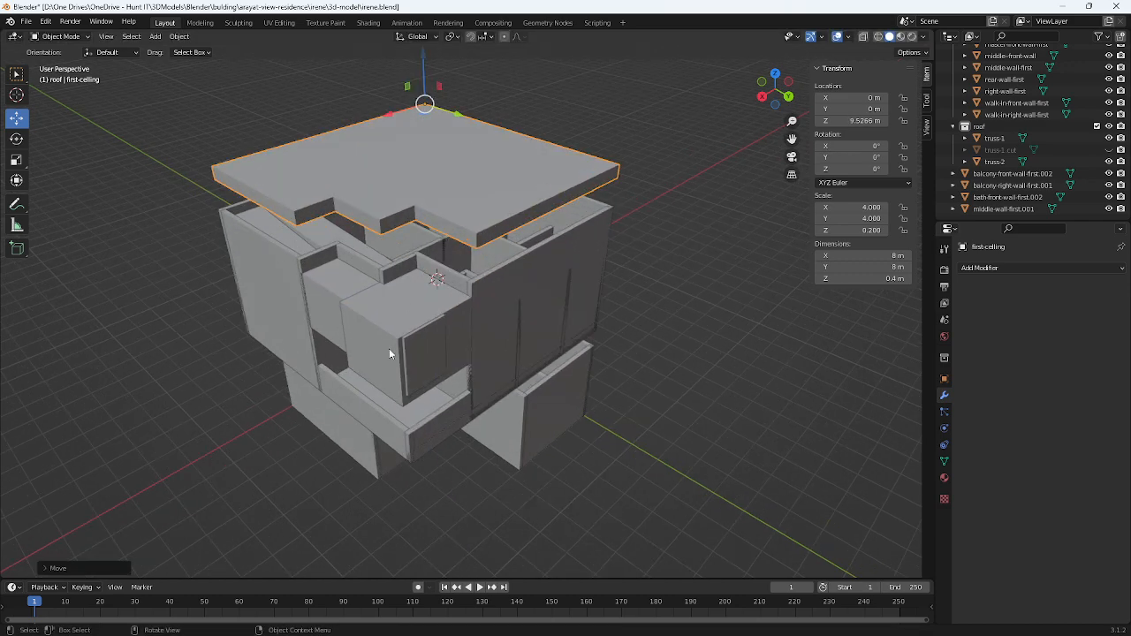
- Delete the leftover cutter blocks bath-front-wall-first.002, middle-wall-first.001, balcony-right-wall-first.001 and balcony-front-wall-first.002
{"action": "left_click", "coordinate": [389, 348]}
{"action": "key", "text": "Delete"}
{"action": "left_click", "coordinate": [375, 318]}
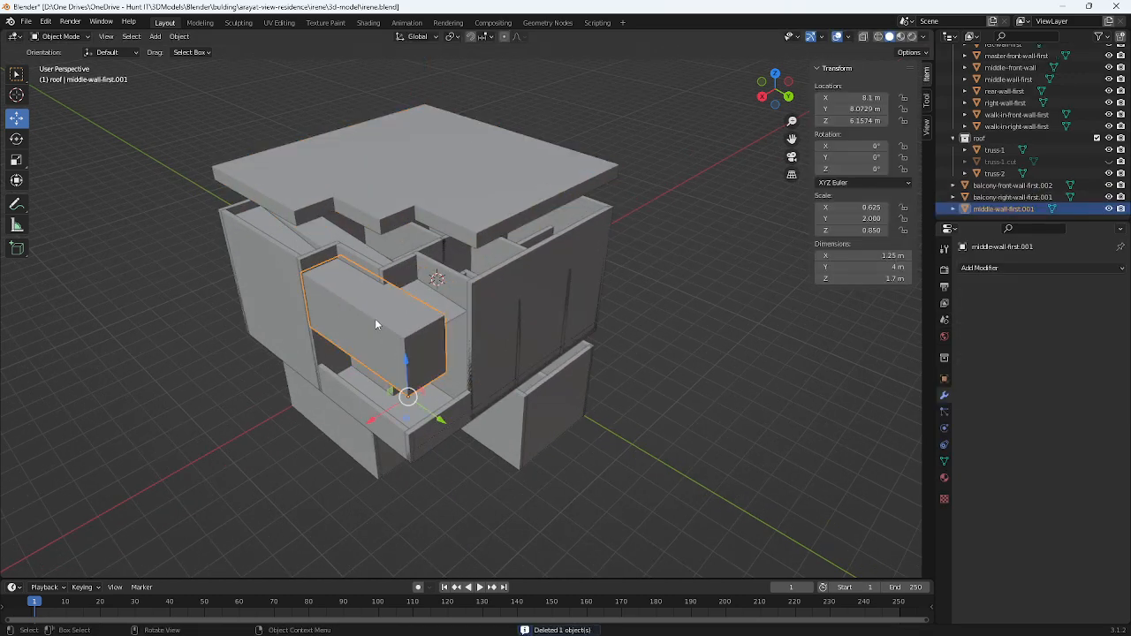
{"action": "key", "text": "Delete"}
{"action": "scroll", "coordinate": [1016, 199], "scroll_direction": "up", "scroll_amount": 1}
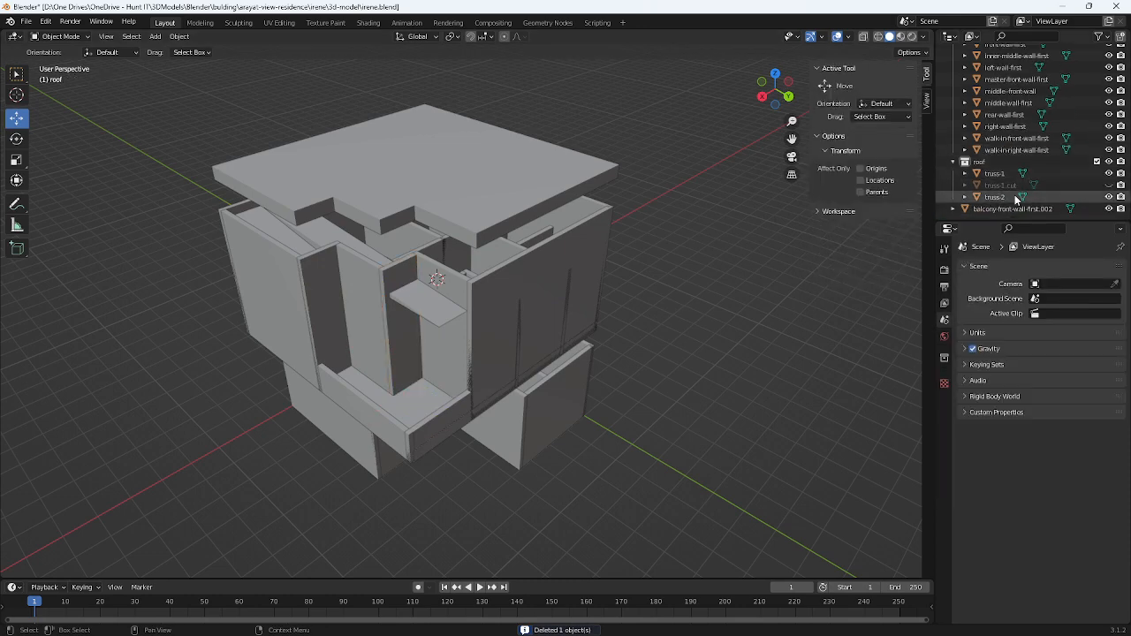
{"action": "left_click", "coordinate": [1016, 198]}
{"action": "left_click", "coordinate": [1016, 210]}
{"action": "key", "text": "Delete"}
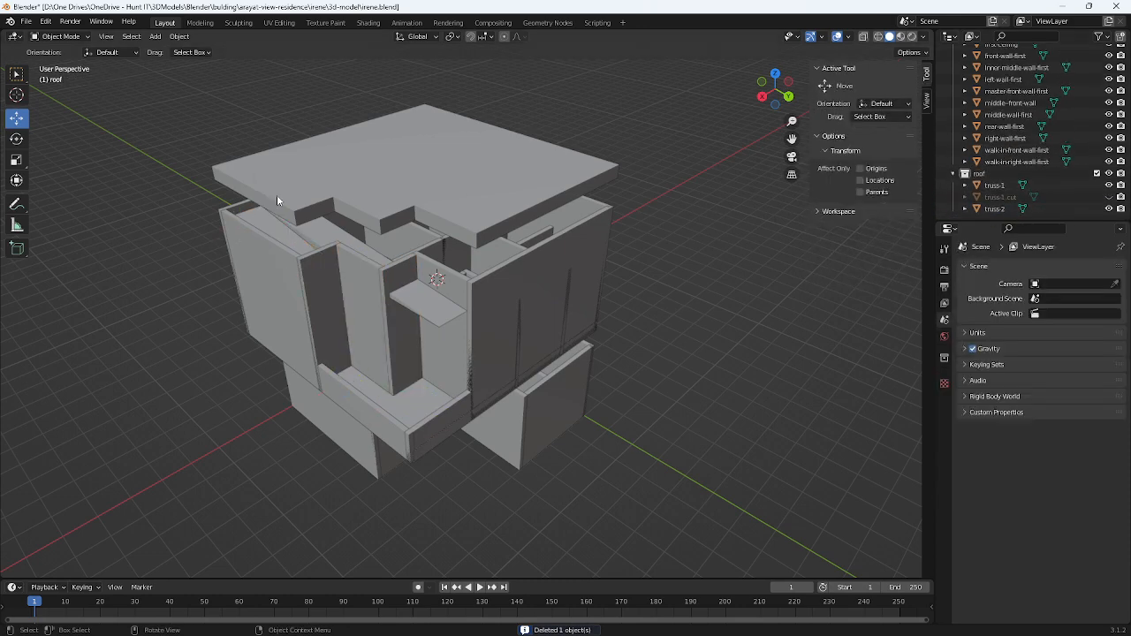
- Lower first-ceiling along Z back inside the outer walls, below the top of truss-1
{"action": "left_click", "coordinate": [378, 188]}
{"action": "middle_click_drag", "start_coordinate": [378, 188], "coordinate": [400, 289]}
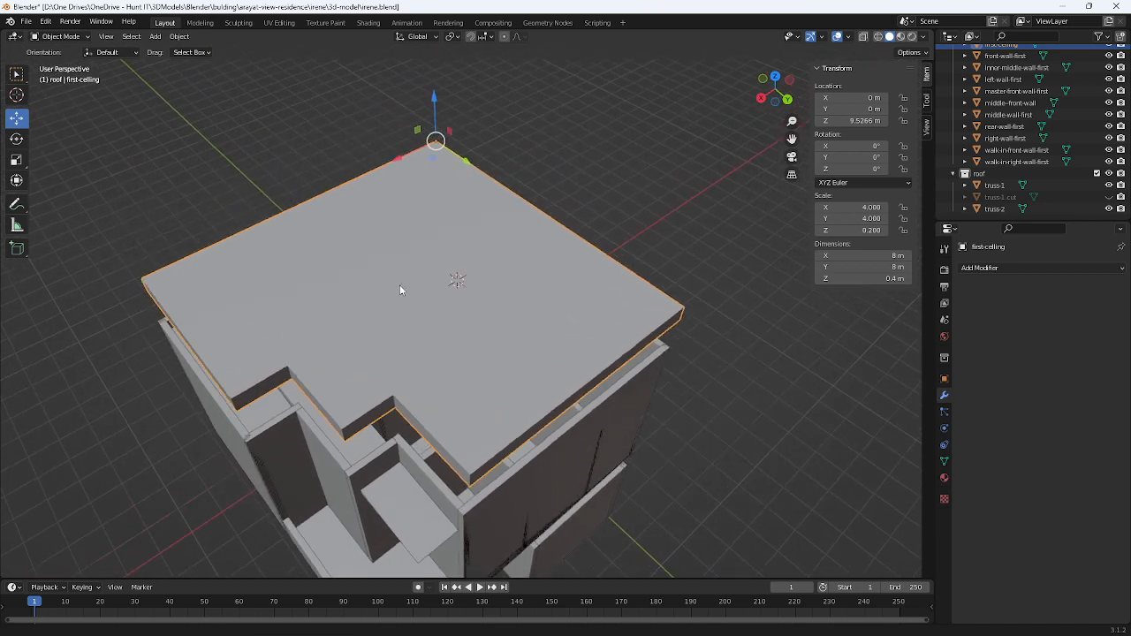
{"action": "left_click_drag", "start_coordinate": [433, 95], "coordinate": [436, 148]}
{"action": "middle_click_drag", "start_coordinate": [402, 204], "coordinate": [406, 248]}
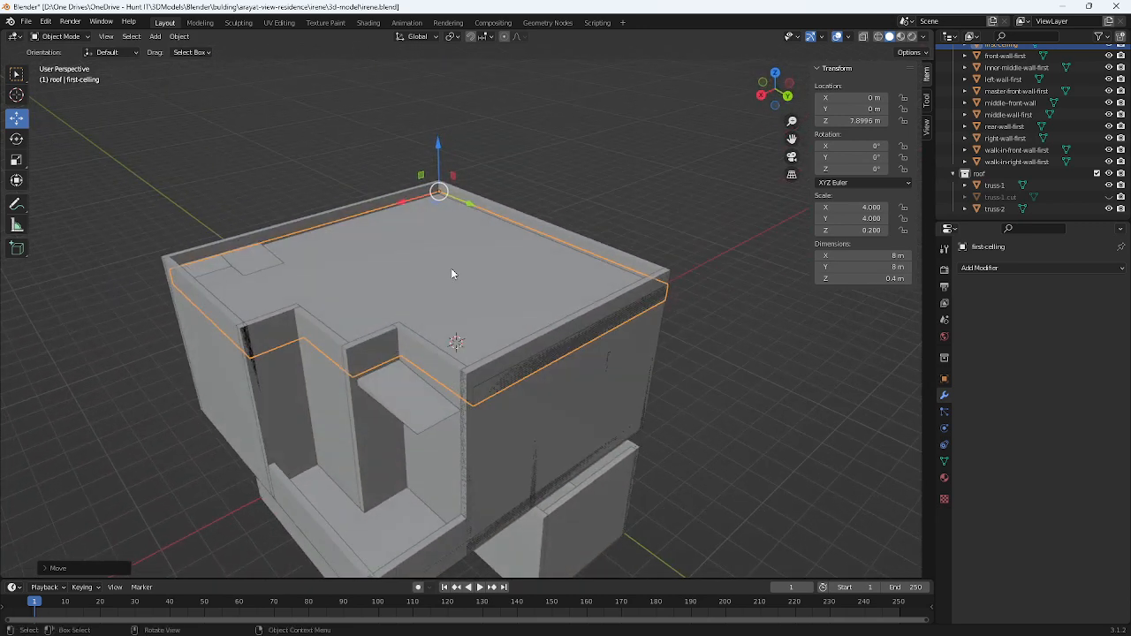
{"action": "key", "text": "h"}
{"action": "left_click", "coordinate": [442, 215]}
{"action": "left_click", "coordinate": [458, 225]}
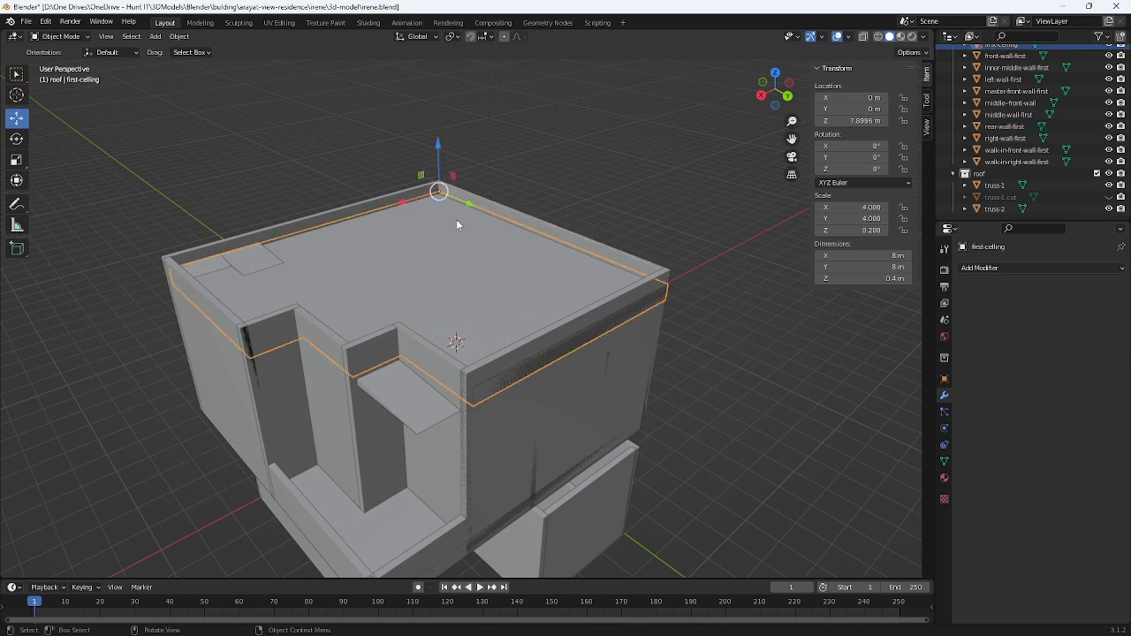
{"action": "left_click_drag", "start_coordinate": [437, 146], "coordinate": [480, 152]}
- Add a Boolean Difference modifier to truss-1 with balcony-right-wall-first as its object
{"action": "left_click", "coordinate": [427, 417]}
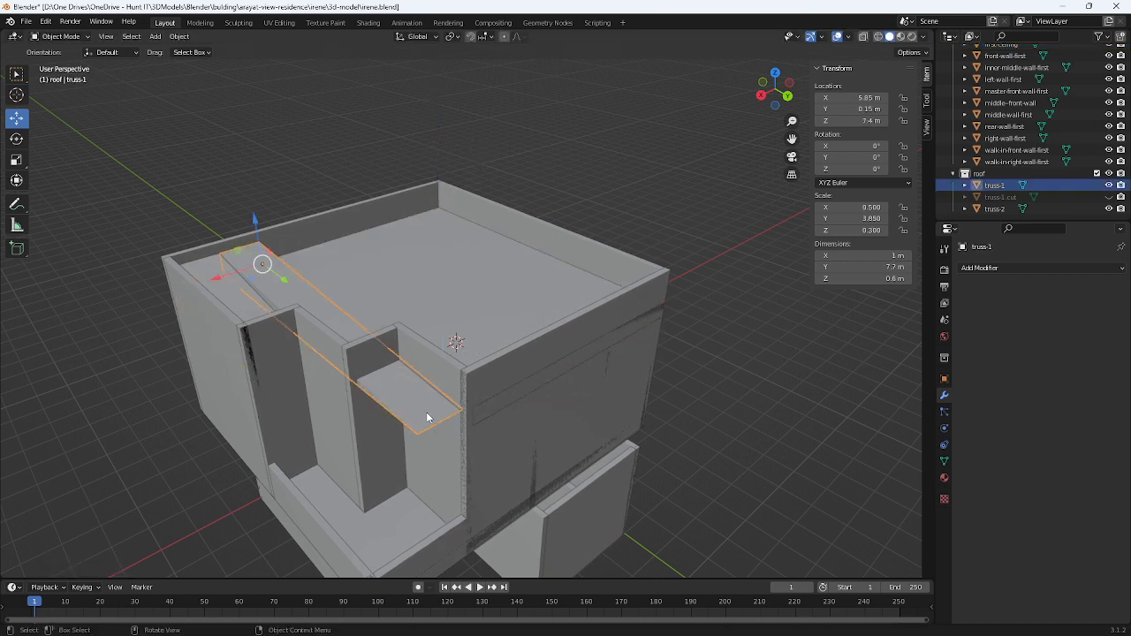
{"action": "left_click", "coordinate": [364, 355]}
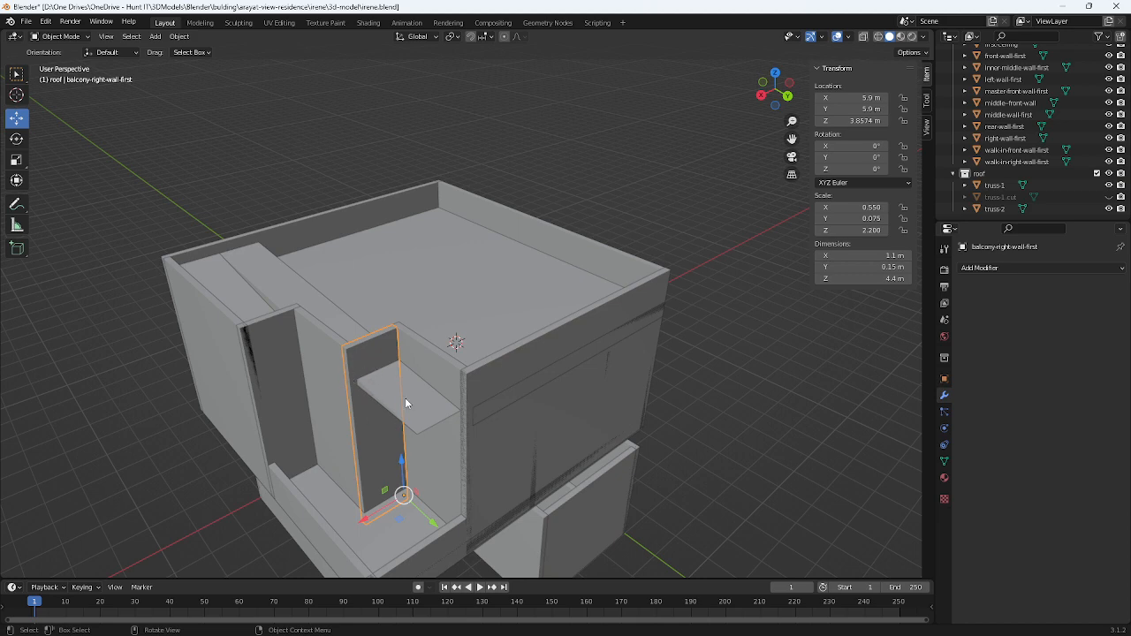
{"action": "mouse_move", "coordinate": [404, 398]}
{"action": "middle_mouse_down"}
{"action": "mouse_move", "coordinate": [346, 429]}
{"action": "mouse_move", "coordinate": [371, 450]}
{"action": "mouse_move", "coordinate": [401, 409]}
{"action": "middle_mouse_up"}
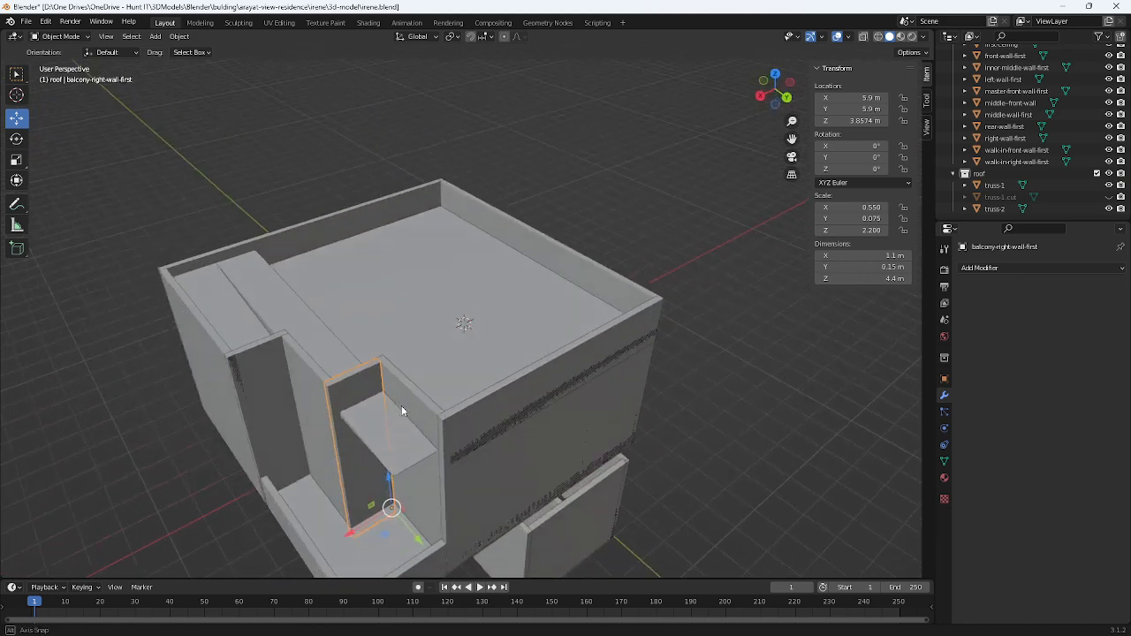
{"action": "left_click", "coordinate": [335, 362]}
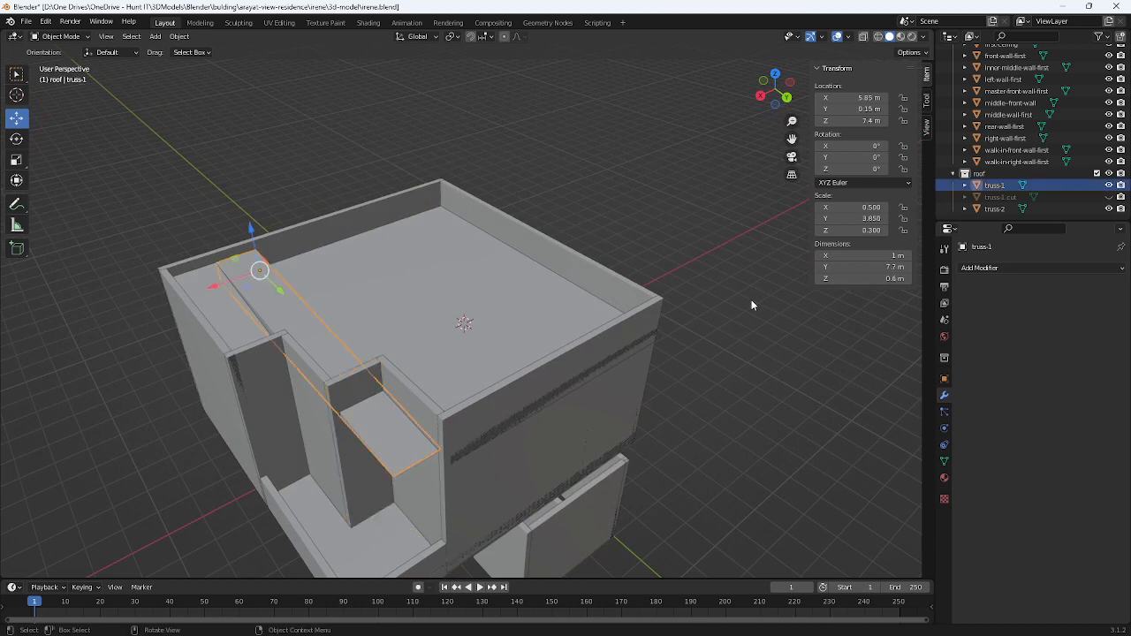
{"action": "left_click", "coordinate": [999, 270]}
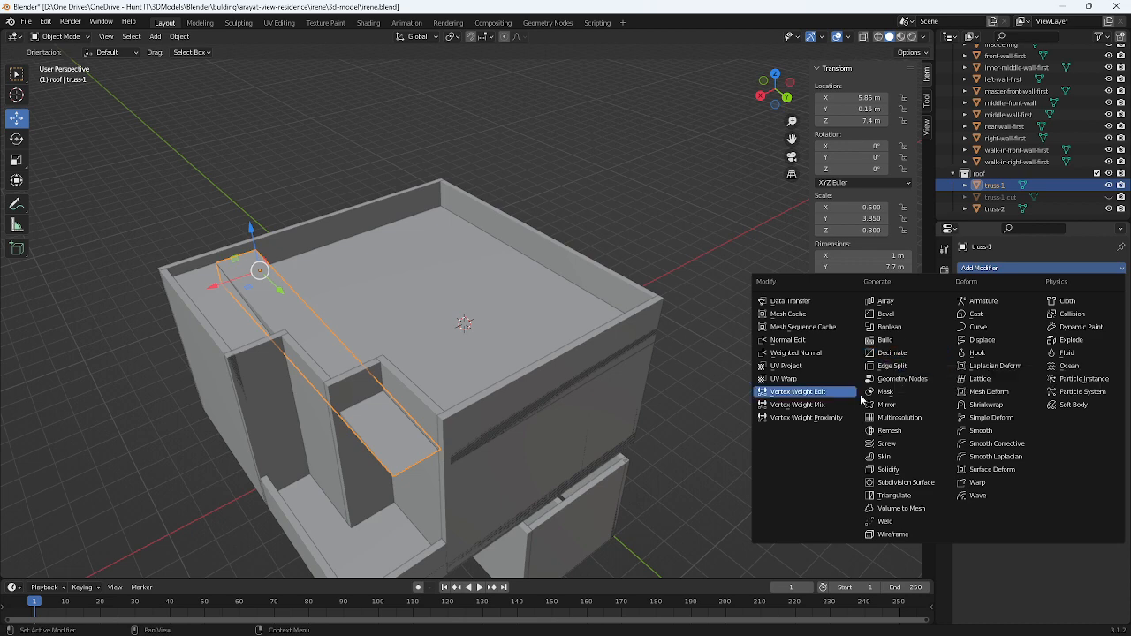
{"action": "left_click", "coordinate": [888, 326]}
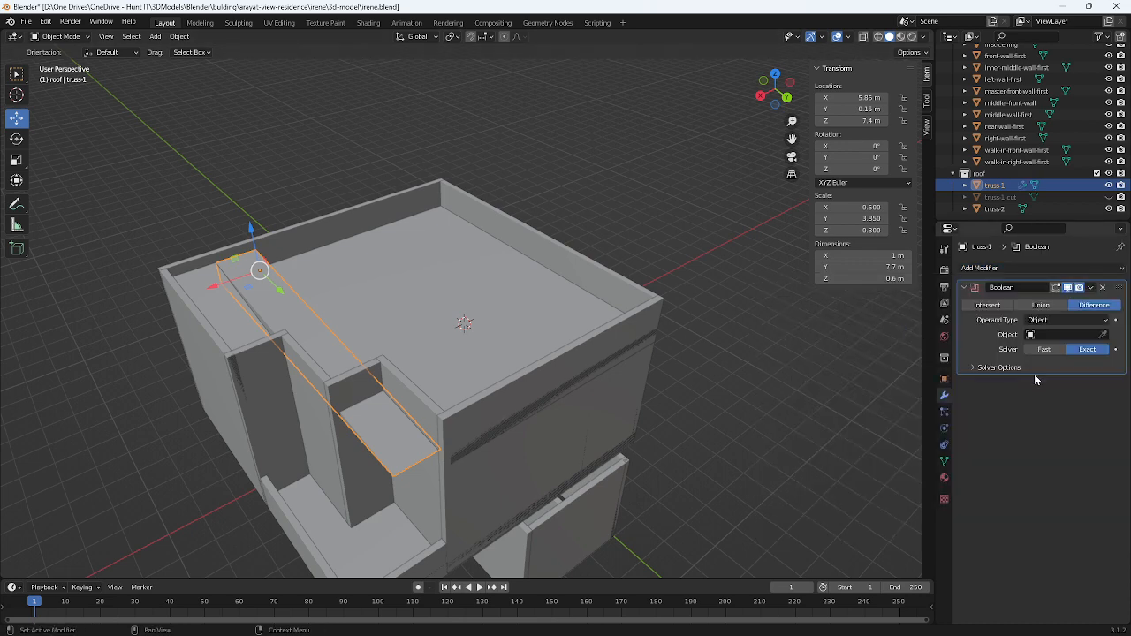
{"action": "left_click", "coordinate": [1104, 334]}
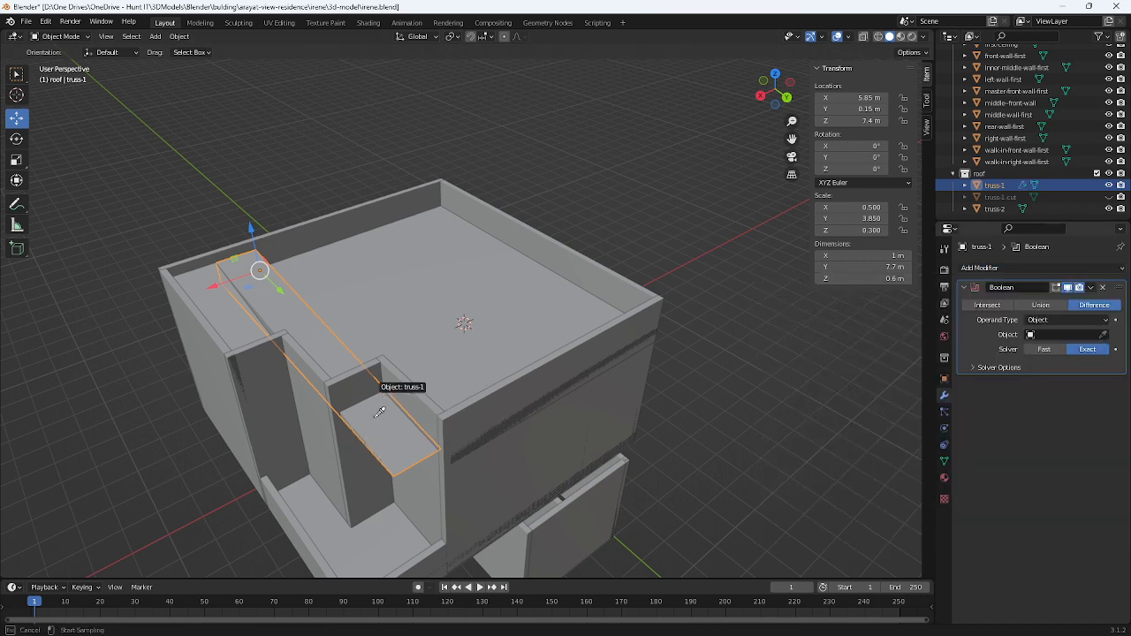
{"action": "left_click", "coordinate": [364, 482]}
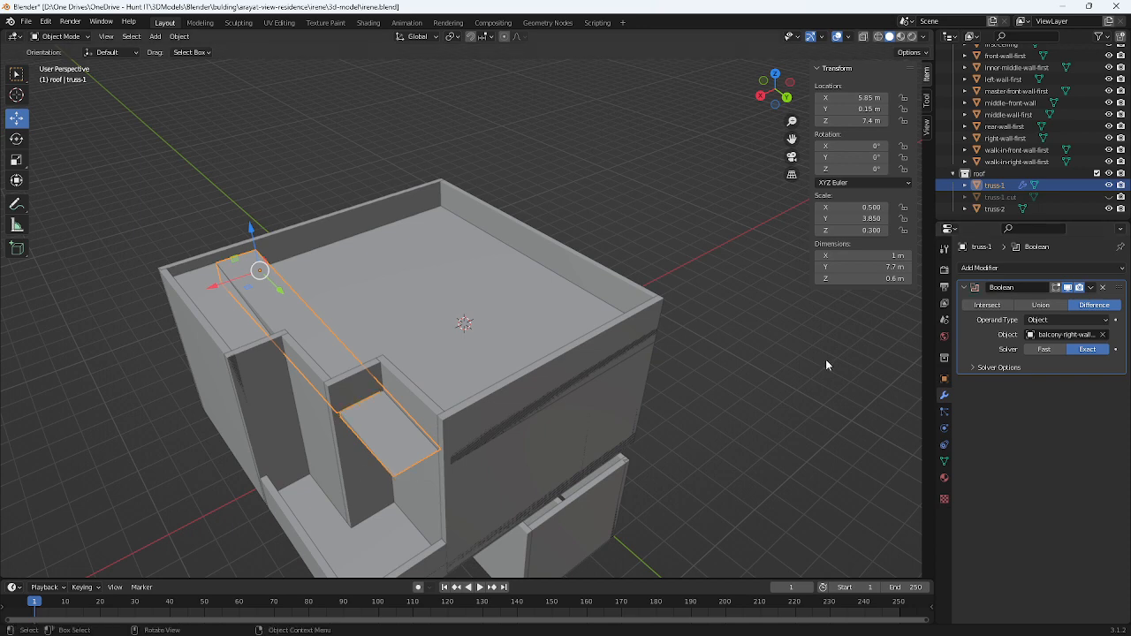
- Inspect the truss-1 cut at the balcony wall and clear the object from its Boolean modifier
{"action": "middle_click_drag", "start_coordinate": [442, 408], "coordinate": [485, 426]}
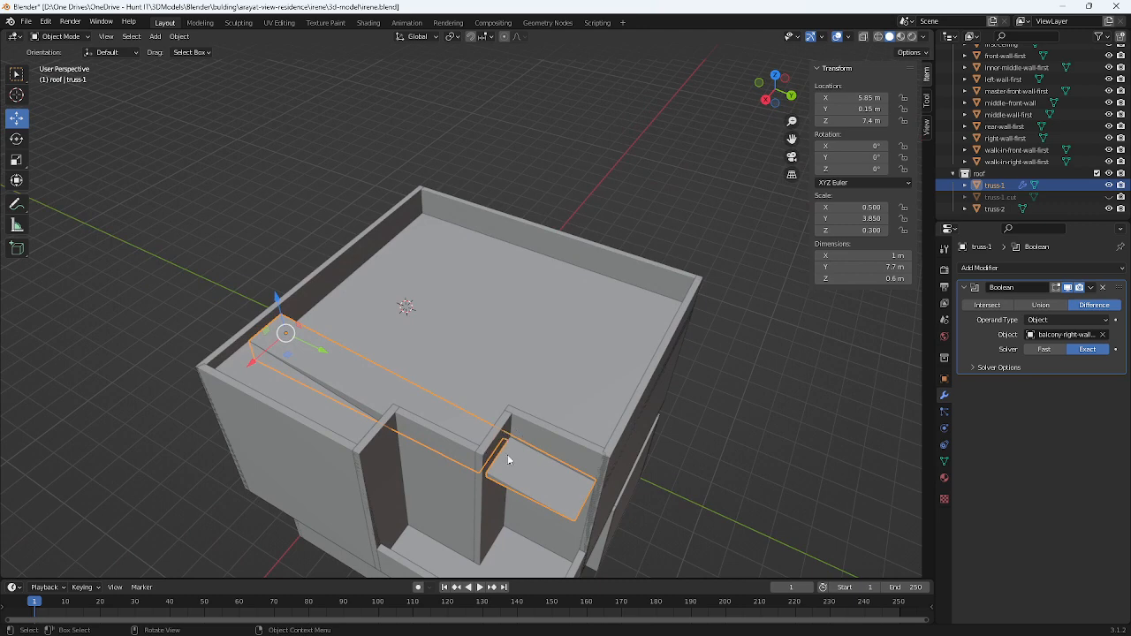
{"action": "middle_click_drag", "start_coordinate": [596, 439], "coordinate": [570, 427]}
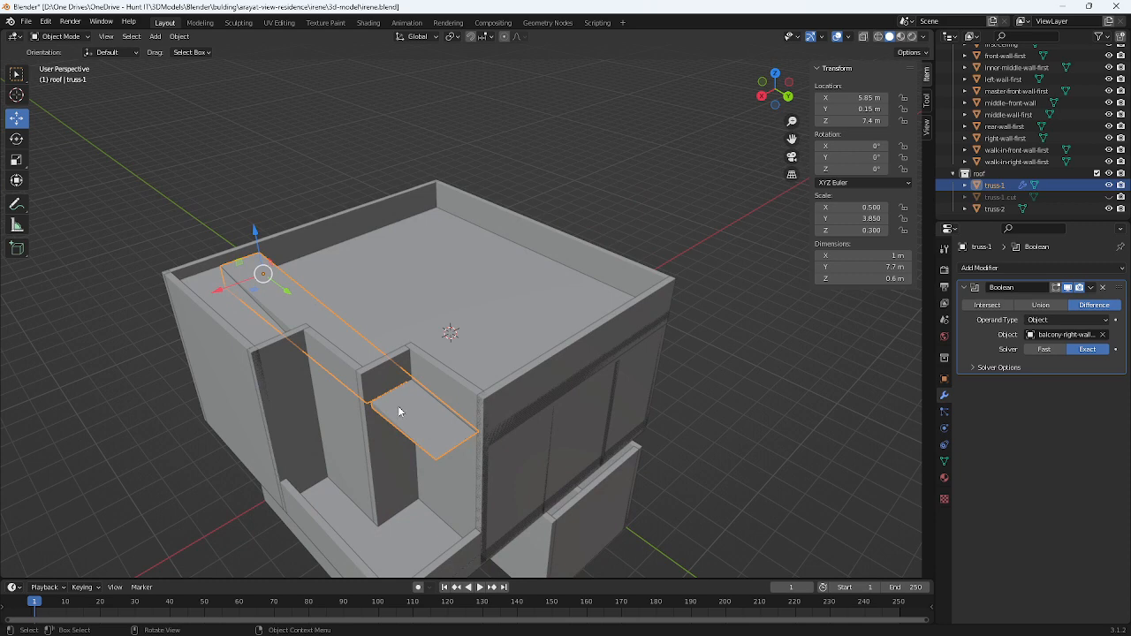
{"action": "scroll", "coordinate": [456, 439], "scroll_direction": "up", "scroll_amount": 5}
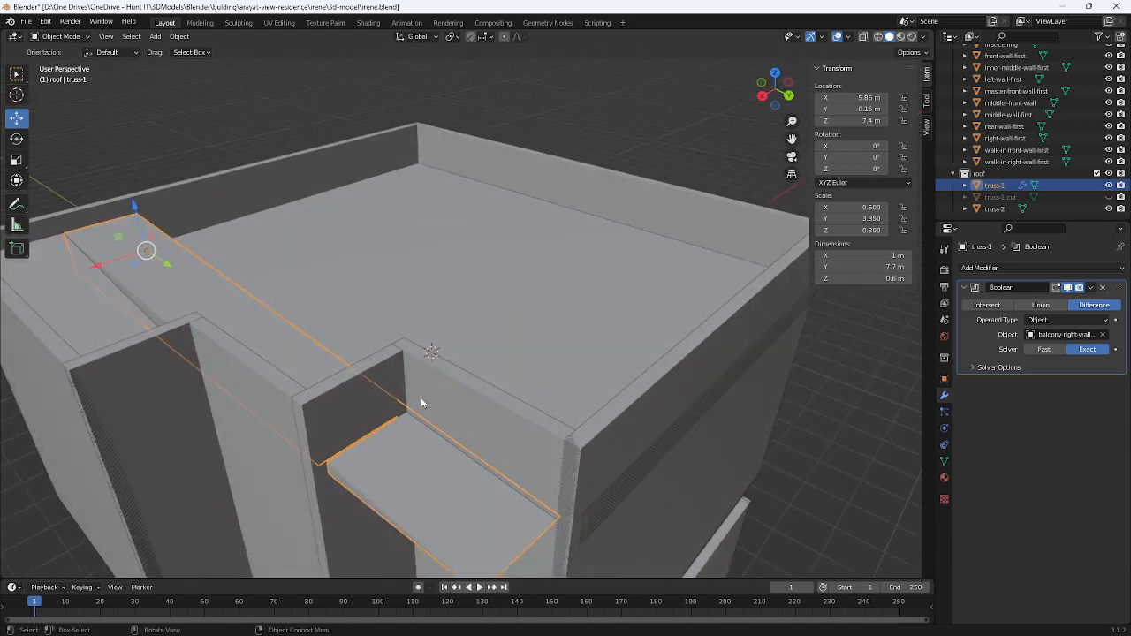
{"action": "scroll", "coordinate": [456, 433], "scroll_direction": "down", "scroll_amount": 5}
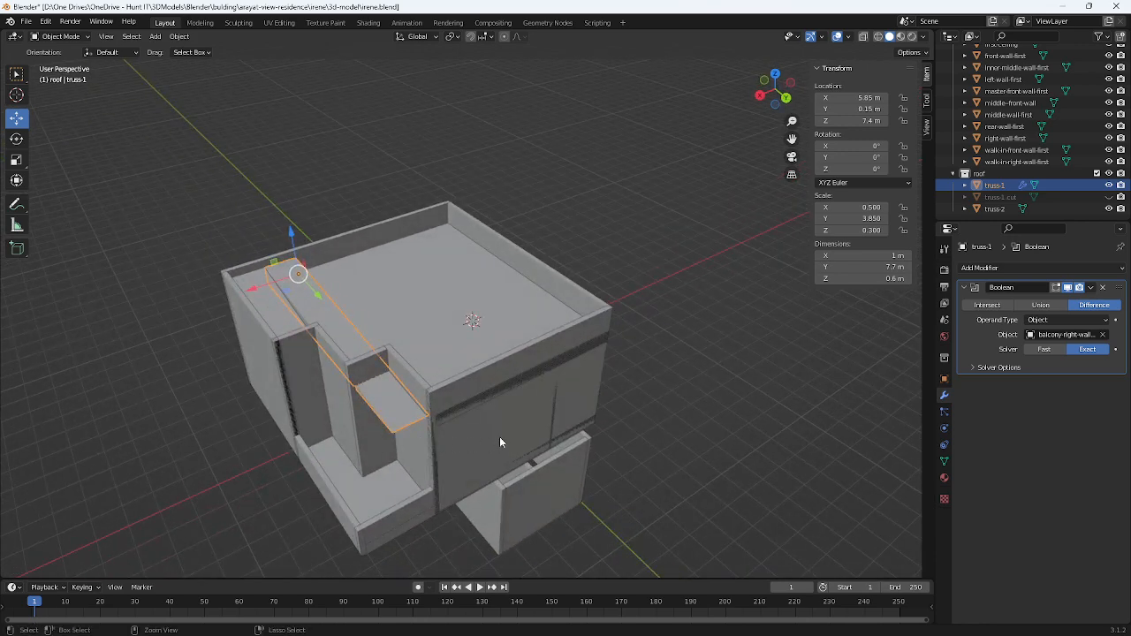
{"action": "left_click", "coordinate": [1102, 334]}
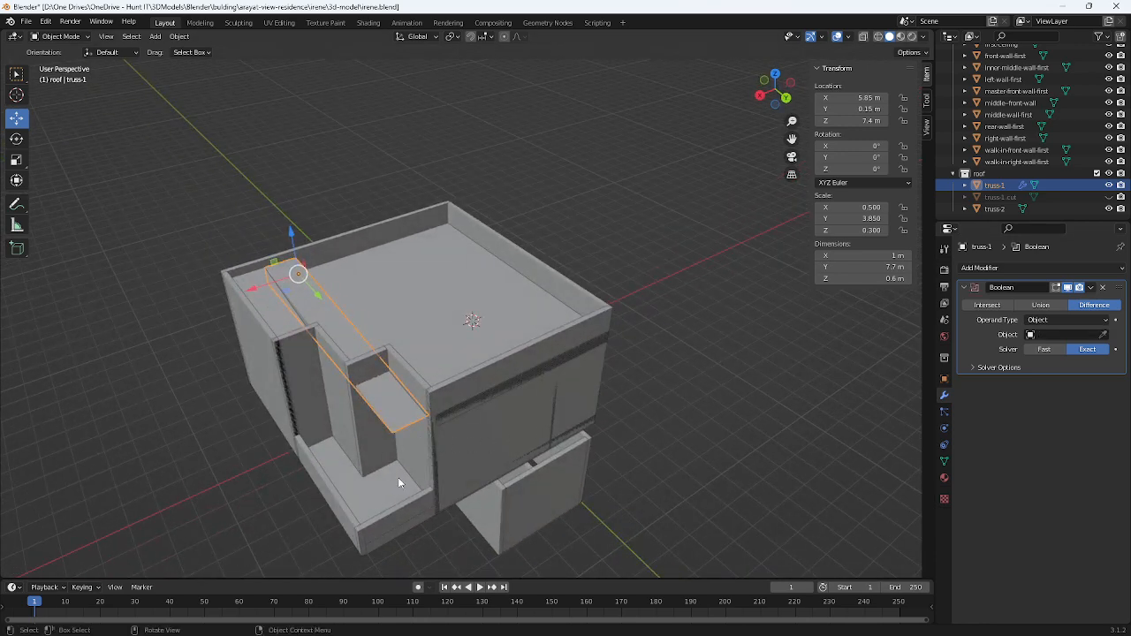
- Copy the balcony-right-wall-first wall and paste a duplicate in place
{"action": "scroll", "coordinate": [397, 477], "scroll_direction": "up", "scroll_amount": 1}
{"action": "middle_click_drag", "start_coordinate": [407, 477], "coordinate": [443, 469]}
{"action": "left_click", "coordinate": [459, 500]}
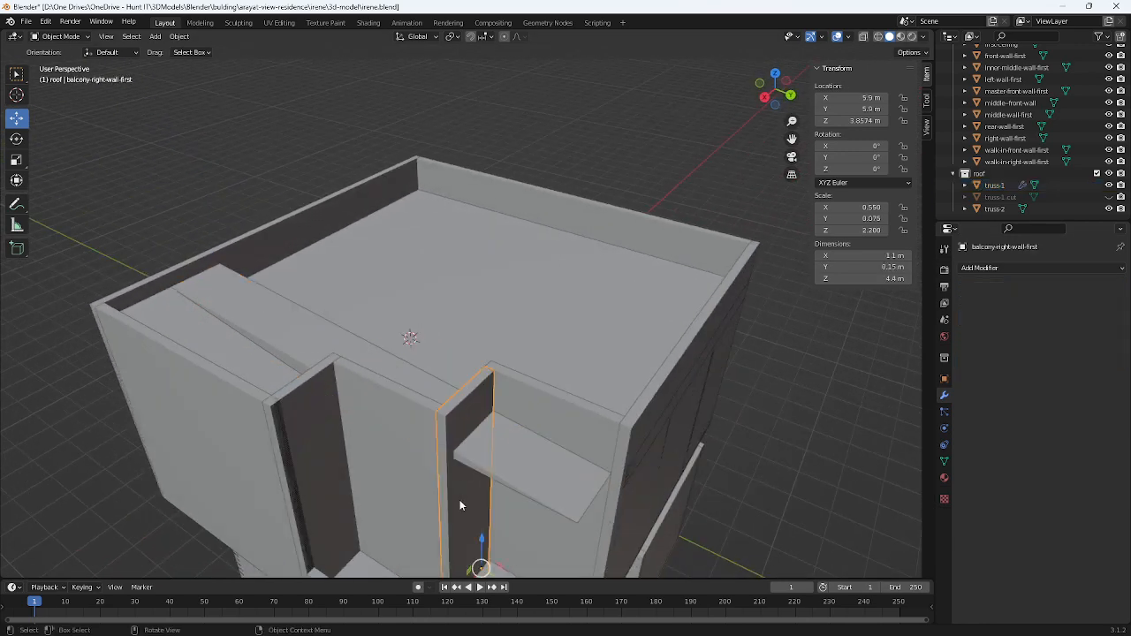
{"action": "left_click", "coordinate": [486, 458], "text": "ctrl"}
{"action": "left_click", "coordinate": [468, 512]}
{"action": "key", "text": "ctrl+c"}
{"action": "key", "text": "ctrl+v"}
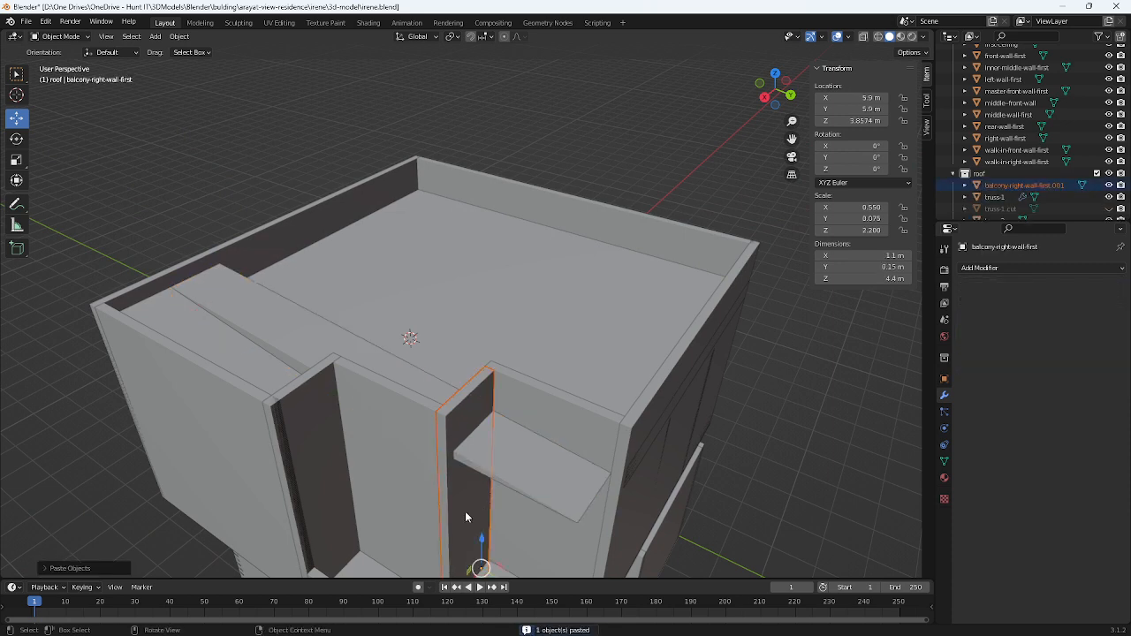
- Check the balcony and bath wall entries in the object list to identify the pasted copy of balcony-right-wall-first
{"action": "scroll", "coordinate": [1043, 187], "scroll_direction": "up", "scroll_amount": 5}
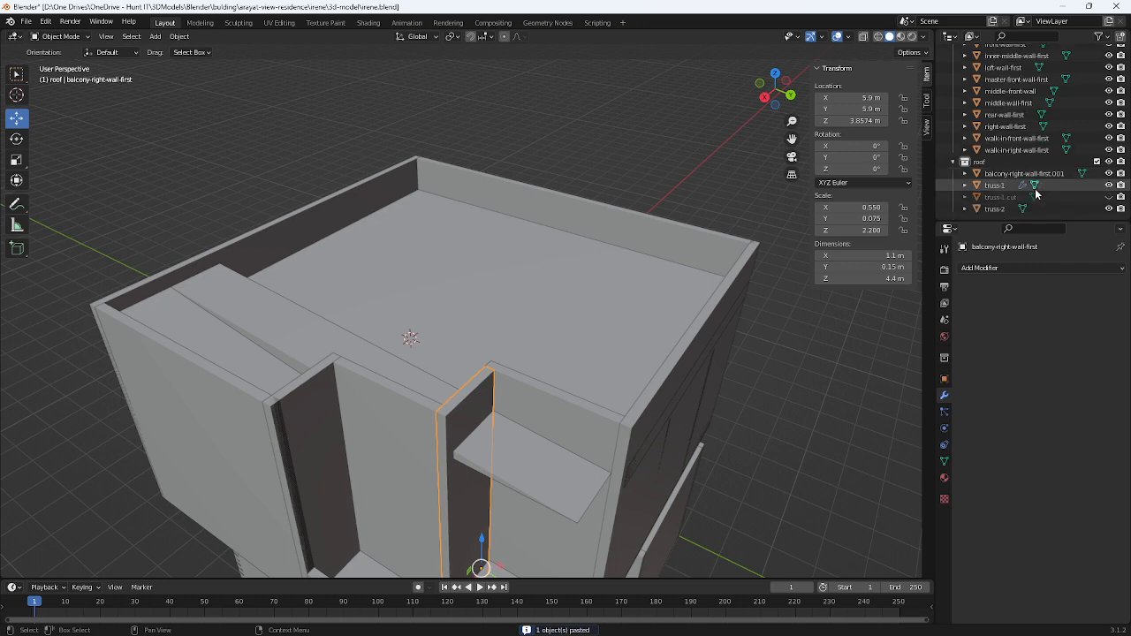
{"action": "left_click", "coordinate": [1053, 81]}
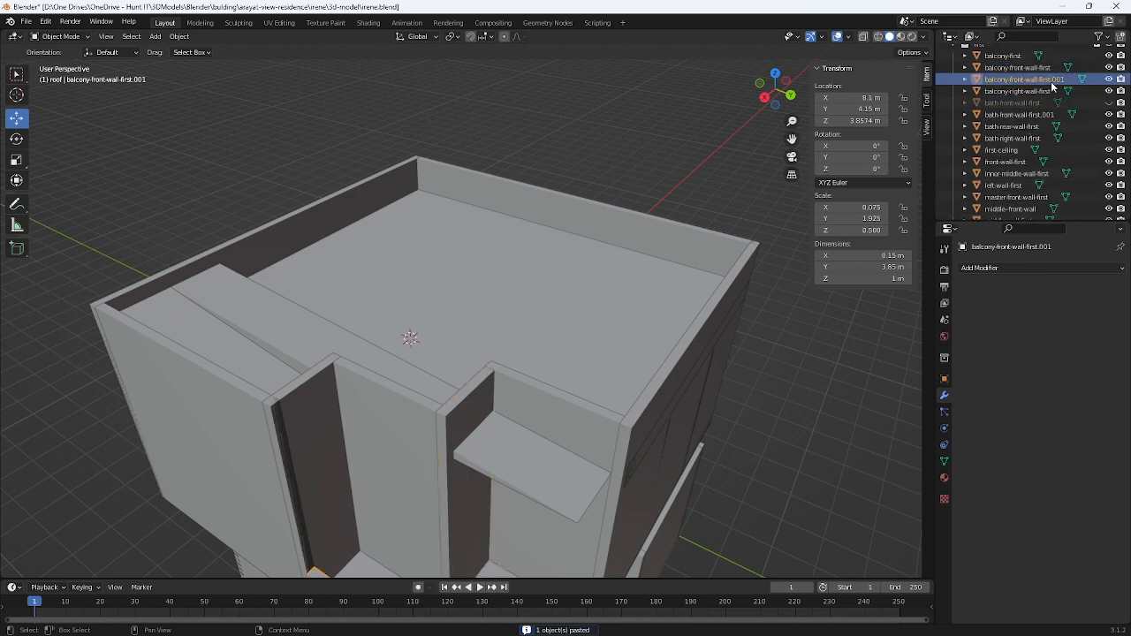
{"action": "middle_click_drag", "start_coordinate": [800, 248], "coordinate": [733, 244]}
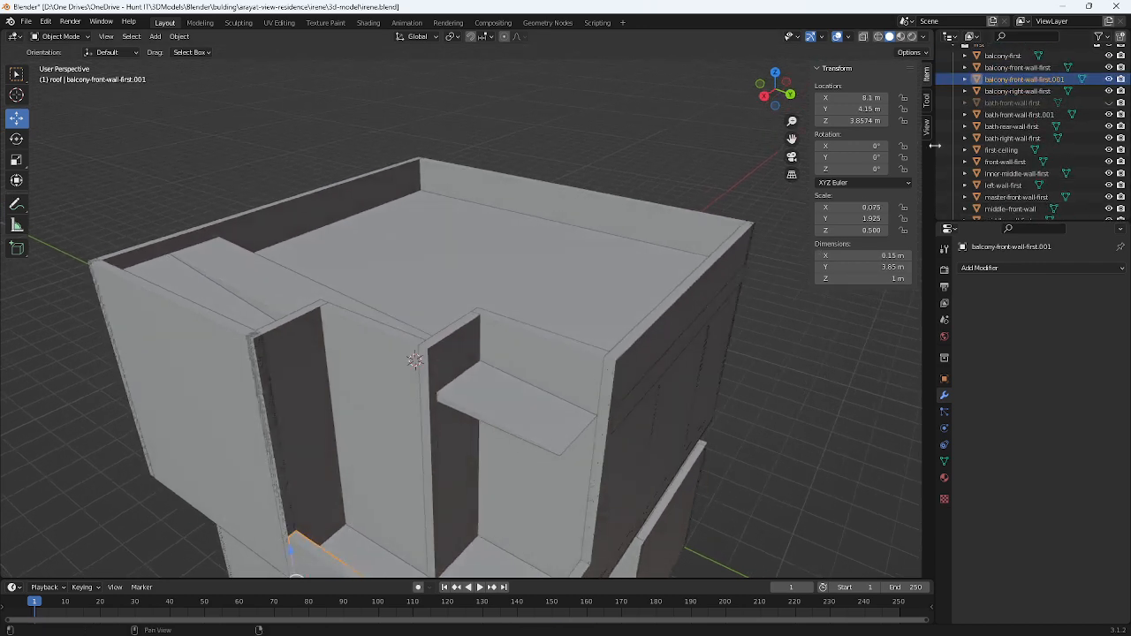
{"action": "scroll", "coordinate": [1018, 84], "scroll_direction": "up", "scroll_amount": 5}
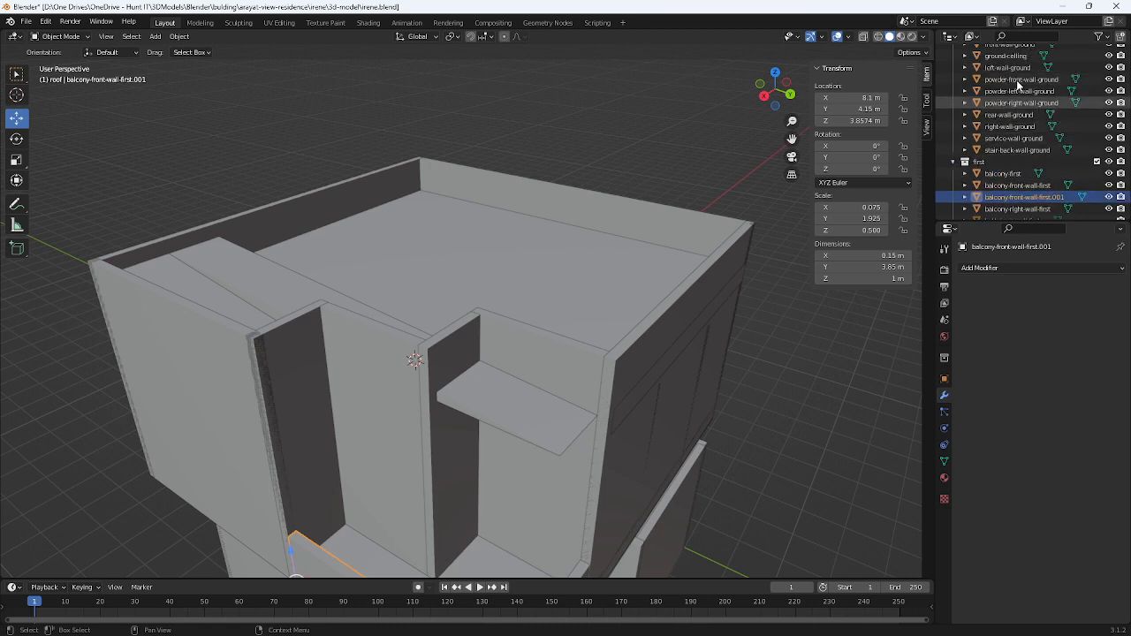
{"action": "scroll", "coordinate": [1018, 84], "scroll_direction": "down", "scroll_amount": 7}
{"action": "scroll", "coordinate": [1017, 85], "scroll_direction": "down", "scroll_amount": 8}
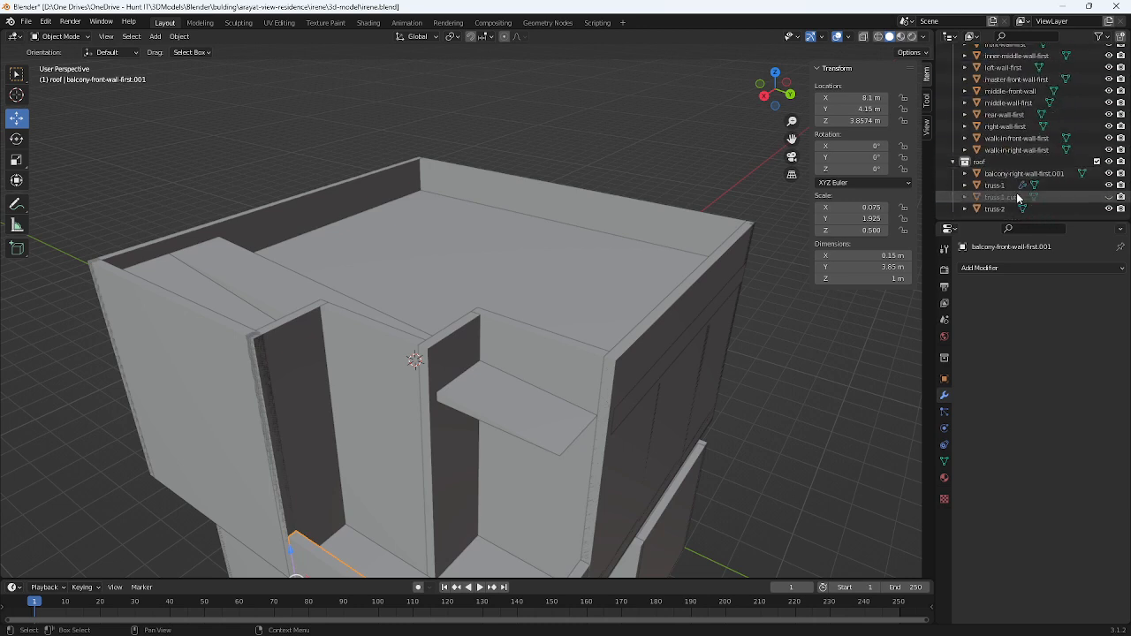
{"action": "left_click", "coordinate": [456, 341]}
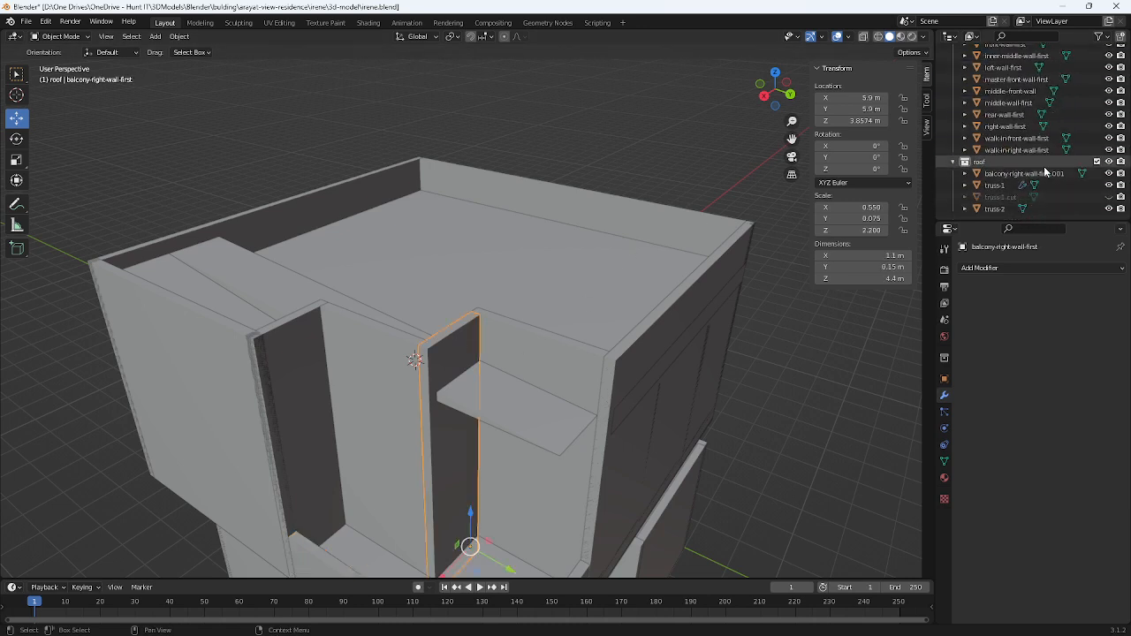
{"action": "scroll", "coordinate": [1045, 173], "scroll_direction": "up", "scroll_amount": 10}
{"action": "left_click", "coordinate": [1045, 103]}
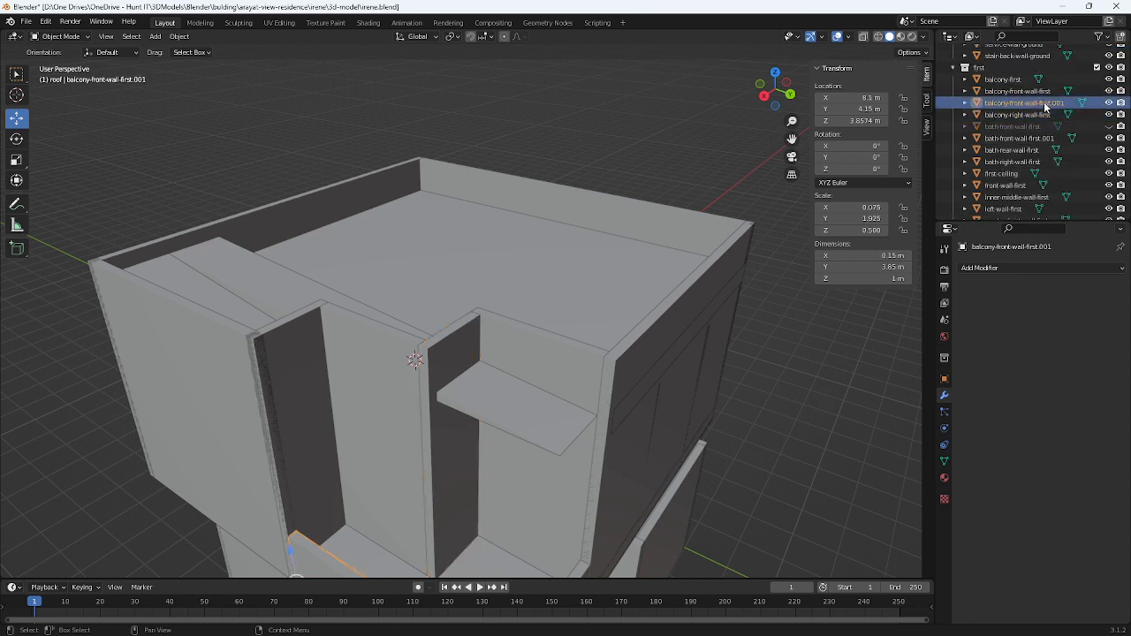
{"action": "scroll", "coordinate": [1045, 106], "scroll_direction": "up", "scroll_amount": 8}
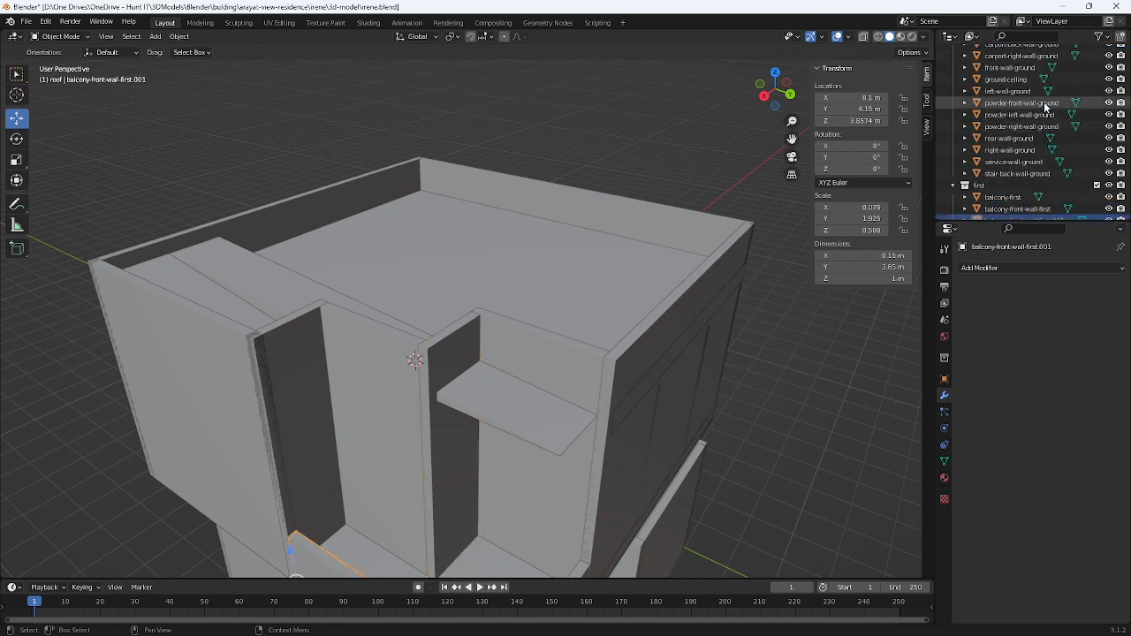
{"action": "scroll", "coordinate": [1045, 106], "scroll_direction": "down", "scroll_amount": 5}
{"action": "left_click", "coordinate": [1015, 162]}
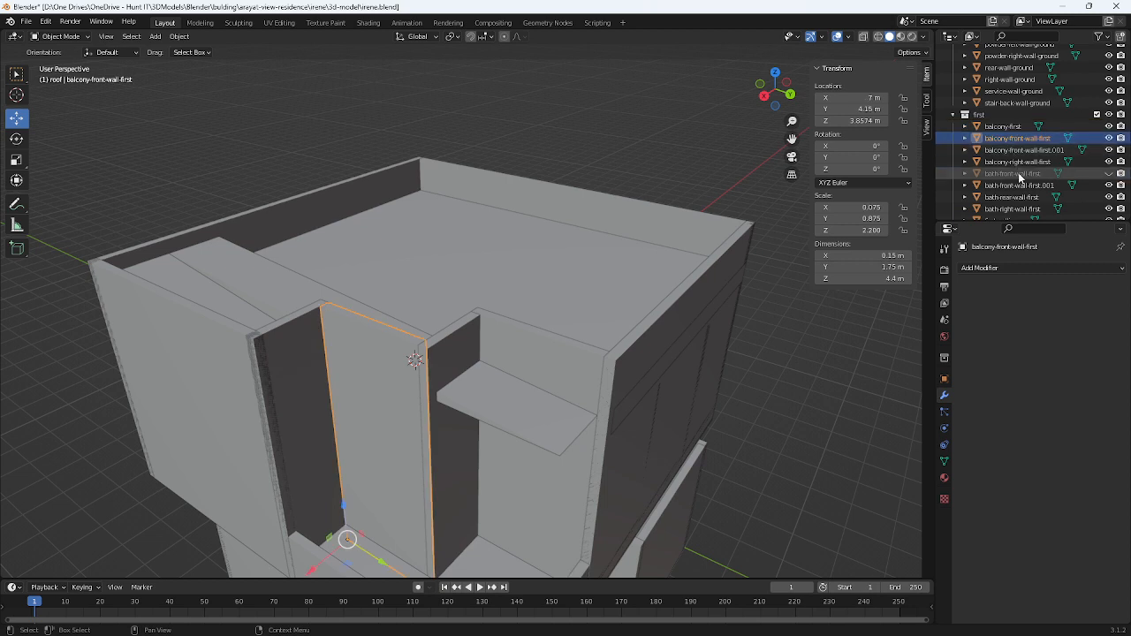
{"action": "left_click", "coordinate": [1013, 173]}
{"action": "left_click", "coordinate": [1019, 184]}
{"action": "left_click", "coordinate": [459, 357]}
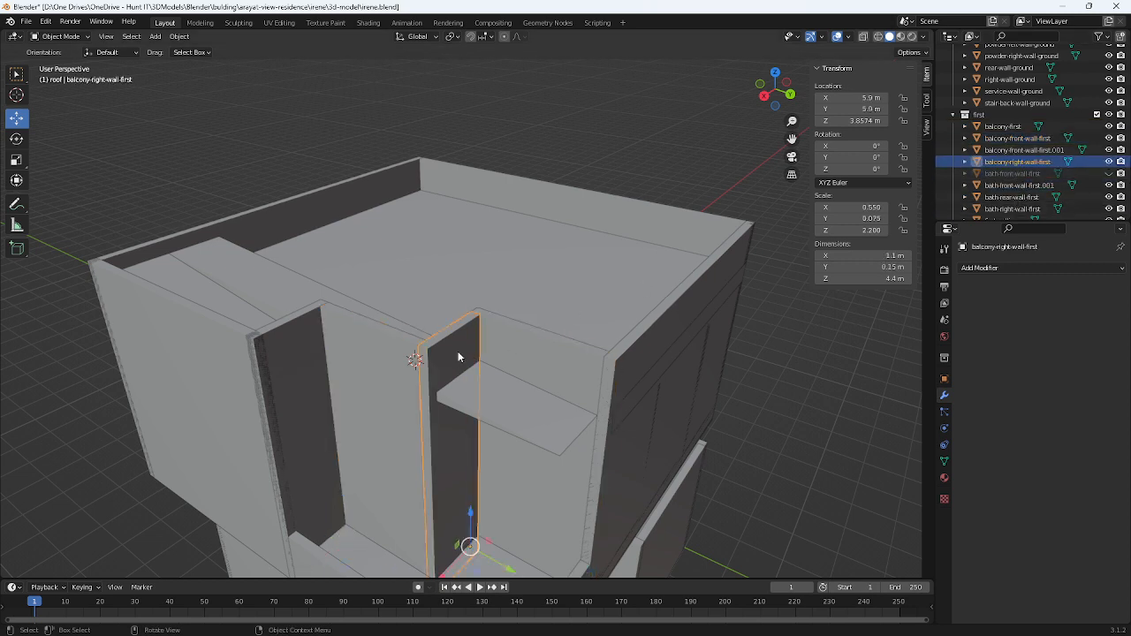
- Move balcony-right-wall-first along Y to about 6.34 m to expose its copy, and undo the move
{"action": "left_click_drag", "start_coordinate": [515, 574], "coordinate": [538, 586]}
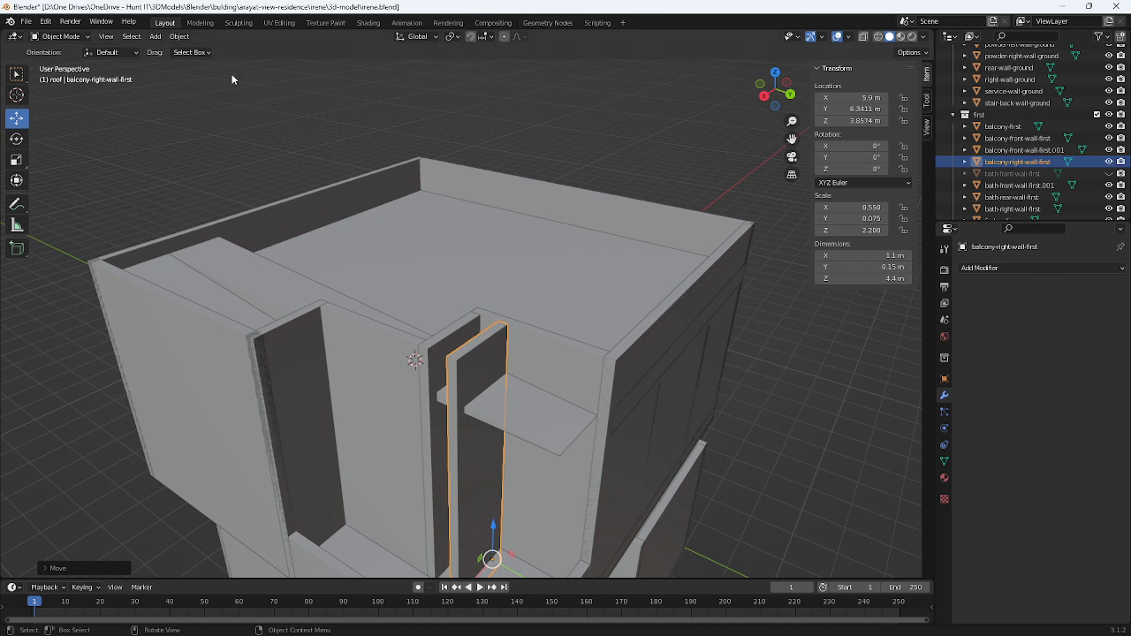
{"action": "left_click", "coordinate": [469, 321]}
{"action": "scroll", "coordinate": [1019, 186], "scroll_direction": "down", "scroll_amount": 3}
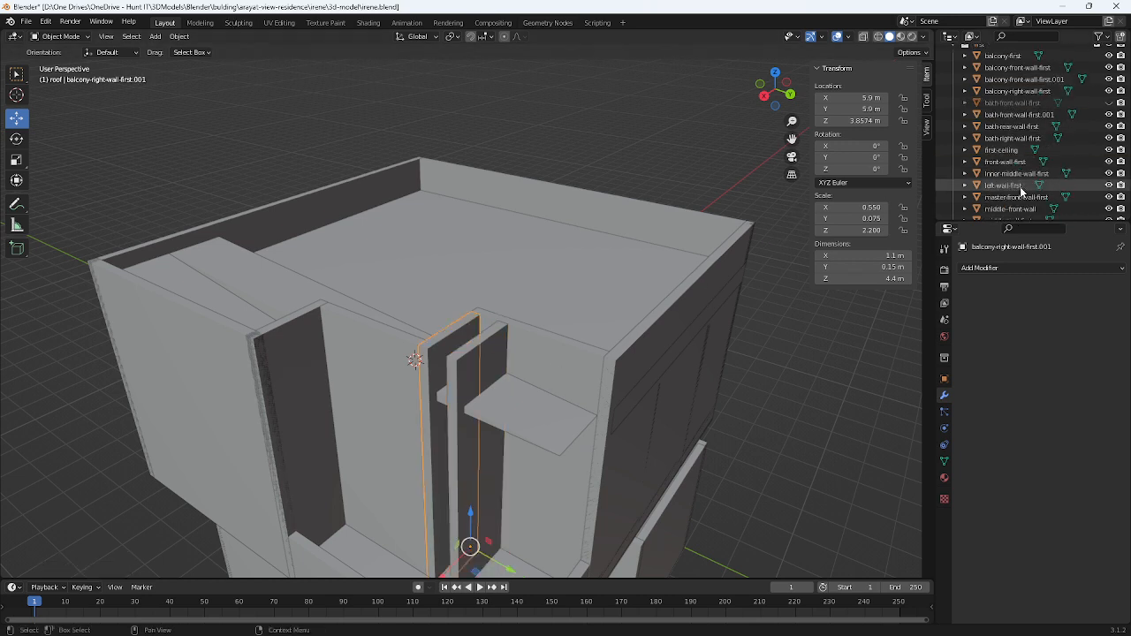
{"action": "scroll", "coordinate": [1019, 186], "scroll_direction": "down", "scroll_amount": 4}
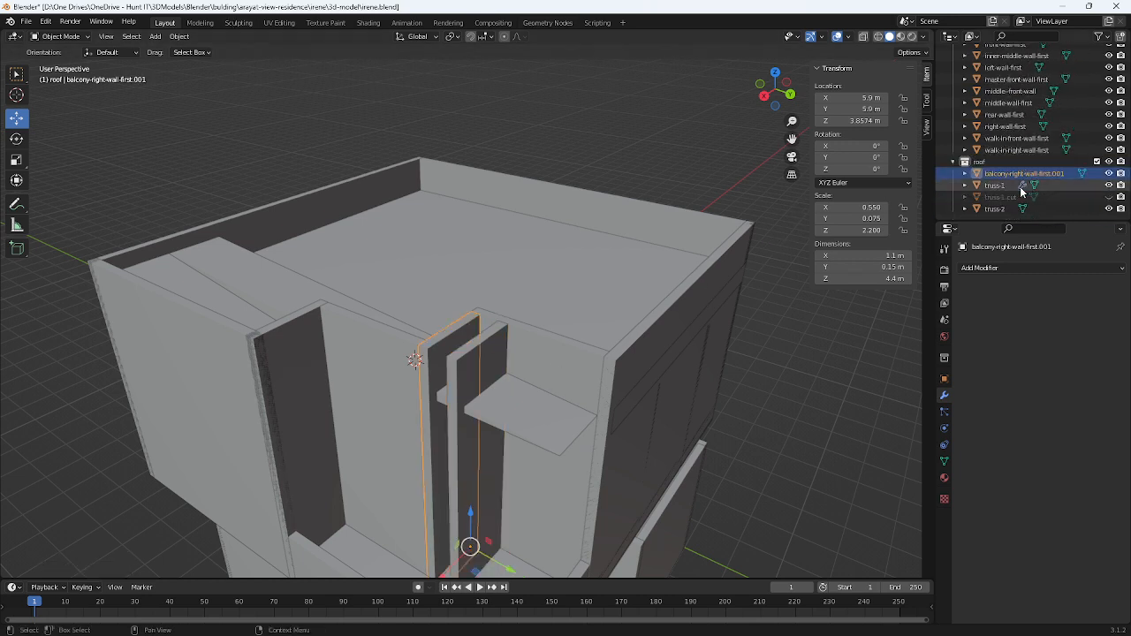
{"action": "left_click", "coordinate": [1022, 176], "text": "ctrl"}
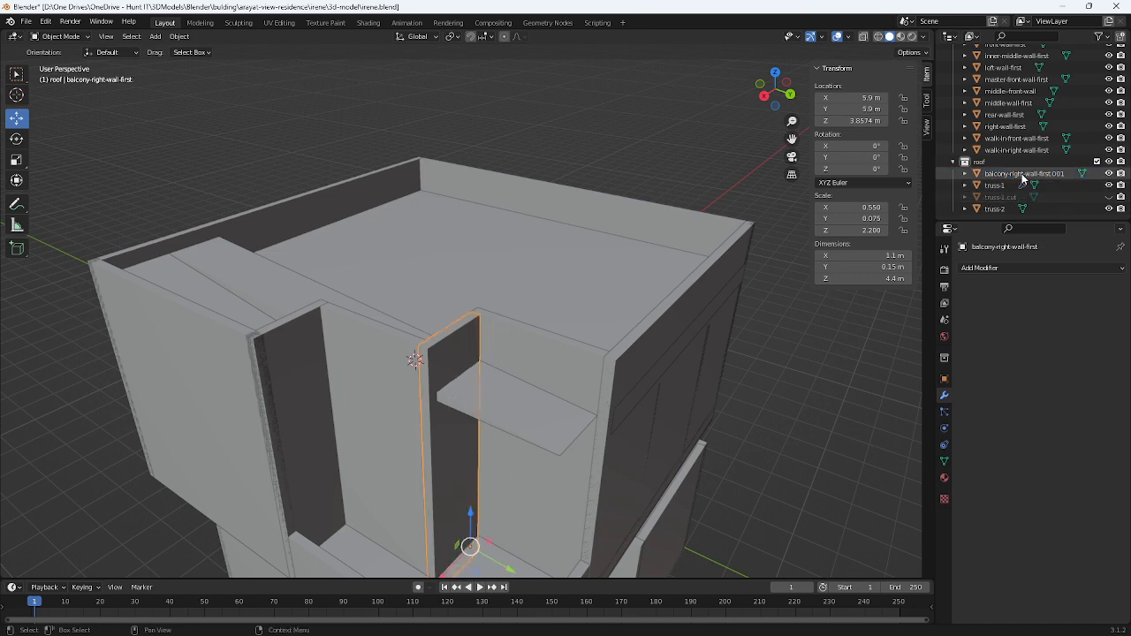
- Resize balcony-right-wall-first.001 to 1.2 m in X and 2.25 m in Y, with its X location at 5.77 m
{"action": "left_click", "coordinate": [1022, 176]}
{"action": "mouse_move", "coordinate": [486, 419]}
{"action": "middle_mouse_down"}
{"action": "mouse_move", "coordinate": [492, 410]}
{"action": "mouse_move", "coordinate": [475, 424]}
{"action": "middle_mouse_up"}
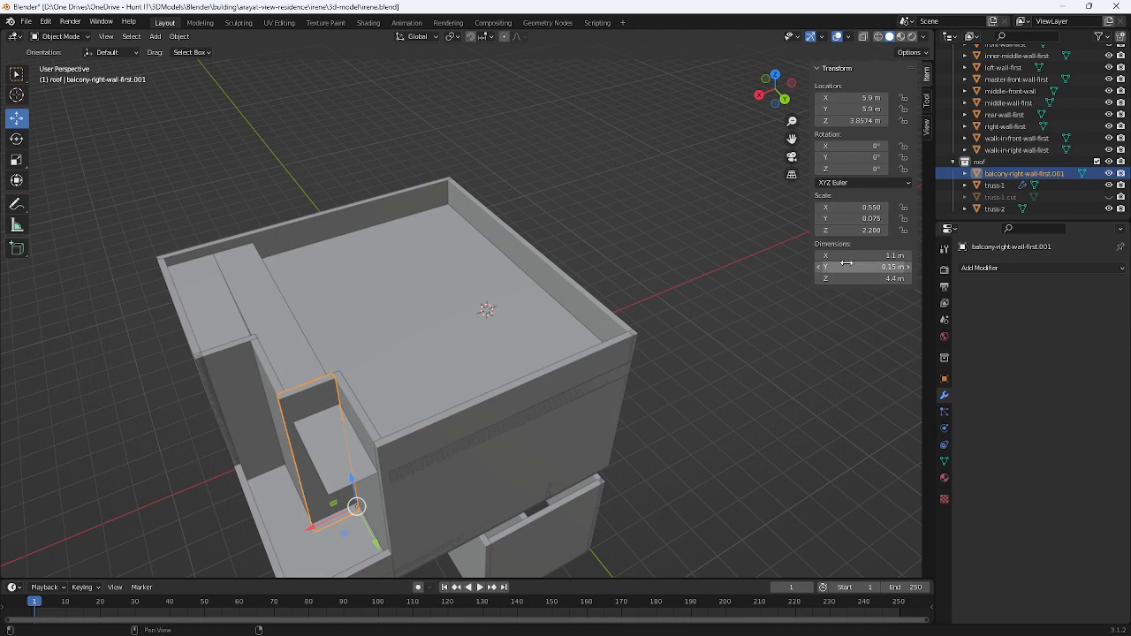
{"action": "left_click", "coordinate": [909, 255]}
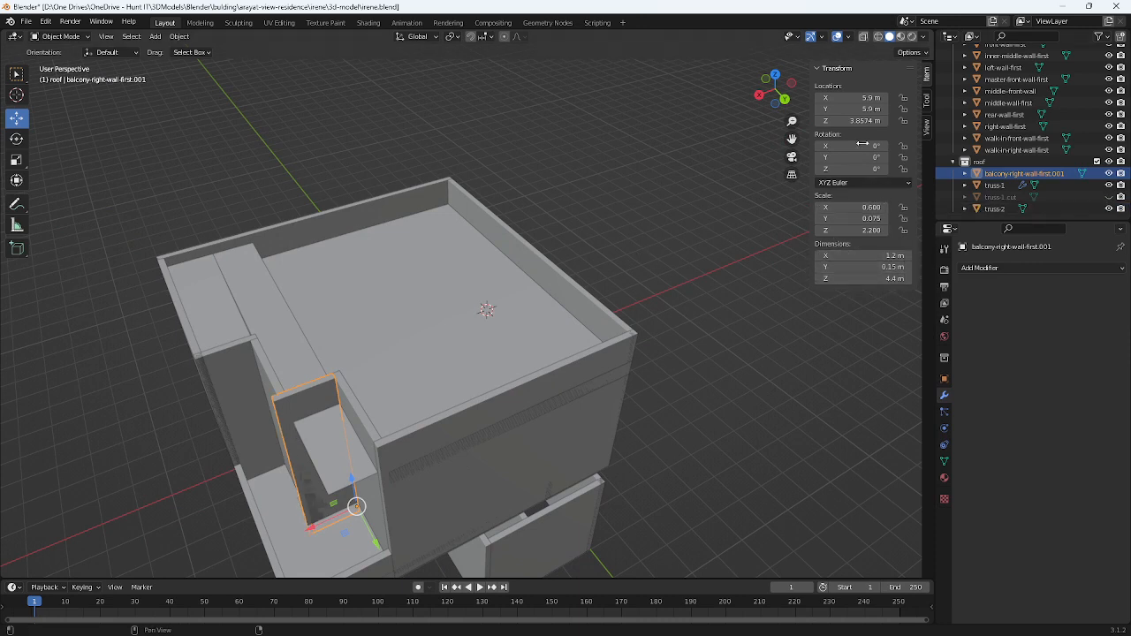
{"action": "left_click", "coordinate": [887, 98]}
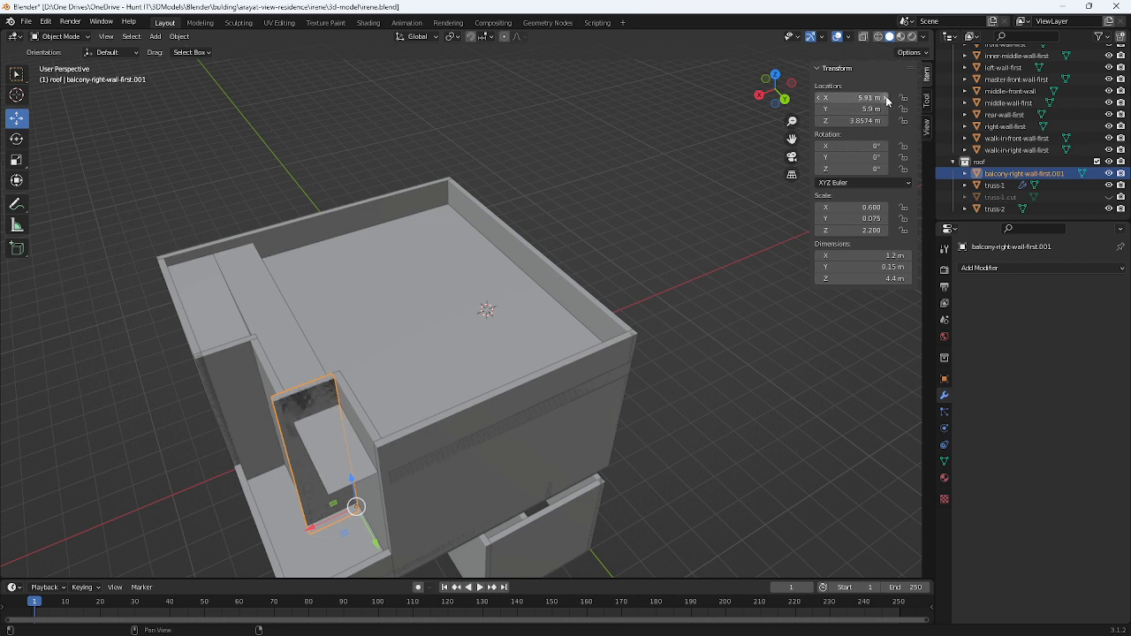
{"action": "left_click_drag", "start_coordinate": [861, 98], "coordinate": [843, 101]}
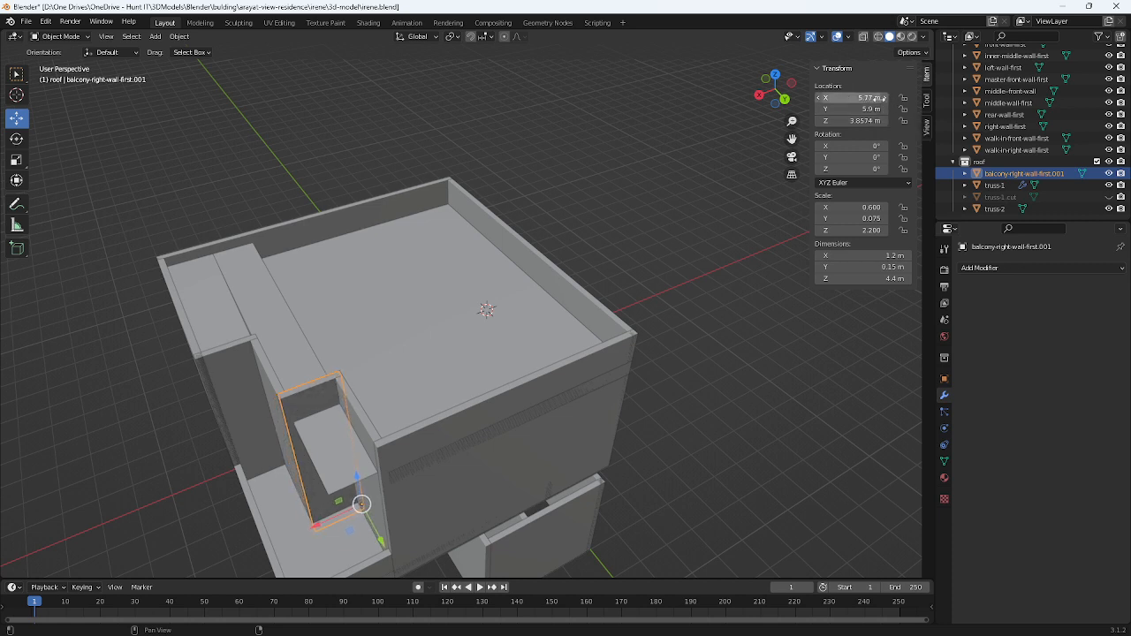
{"action": "left_click_drag", "start_coordinate": [861, 266], "coordinate": [896, 266]}
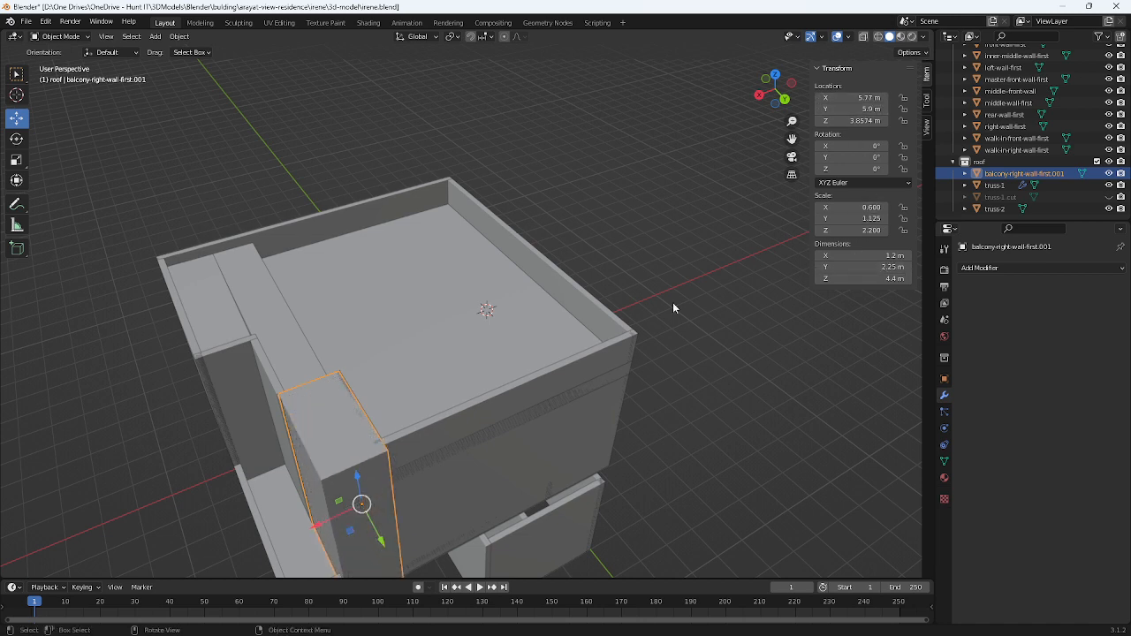
- Replace truss-1's Boolean modifier with a new Boolean Difference using the enlarged balcony-right-wall-first.001 block as its object
{"action": "middle_click_drag", "start_coordinate": [515, 318], "coordinate": [518, 313]}
{"action": "left_click", "coordinate": [297, 334]}
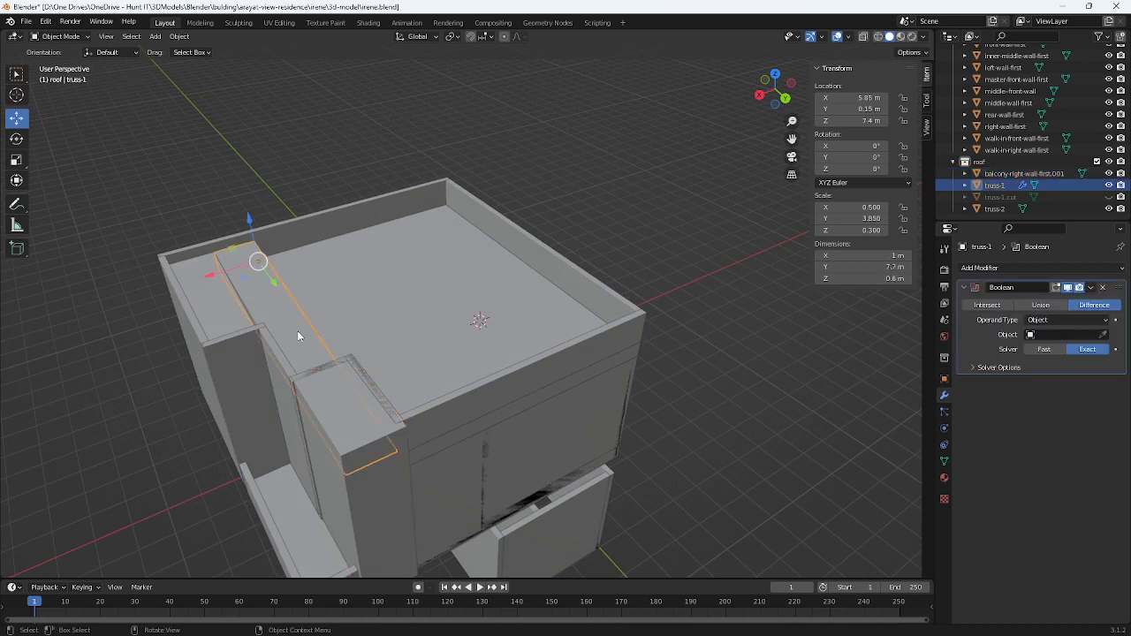
{"action": "left_click", "coordinate": [1102, 287]}
{"action": "left_click", "coordinate": [1099, 273]}
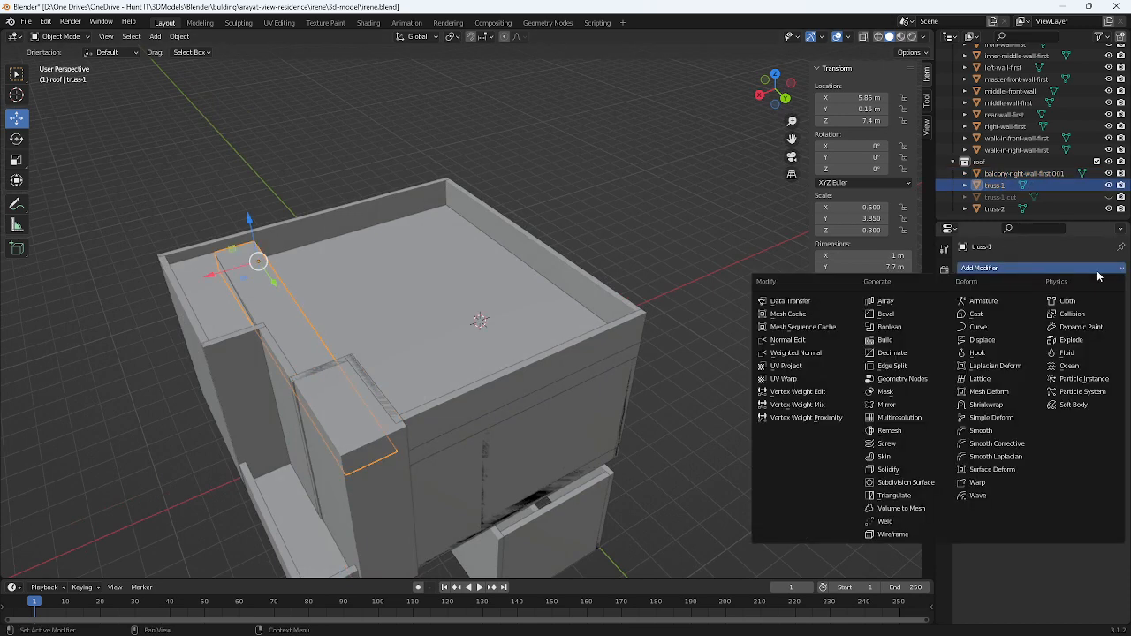
{"action": "left_click", "coordinate": [913, 327]}
{"action": "left_click", "coordinate": [1101, 334]}
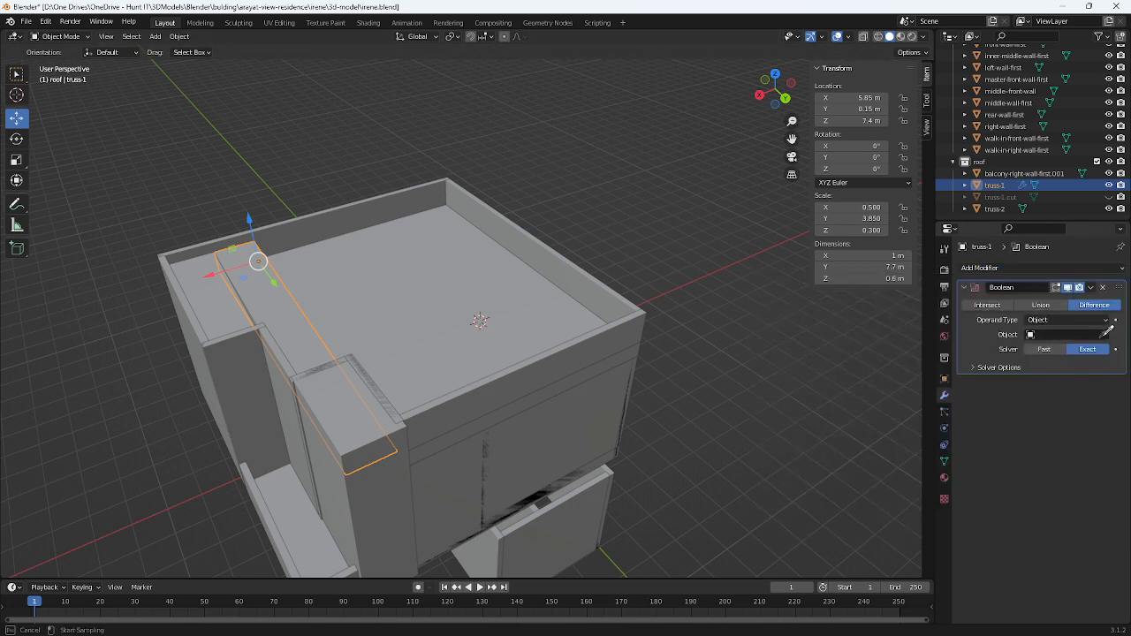
{"action": "left_click", "coordinate": [392, 522]}
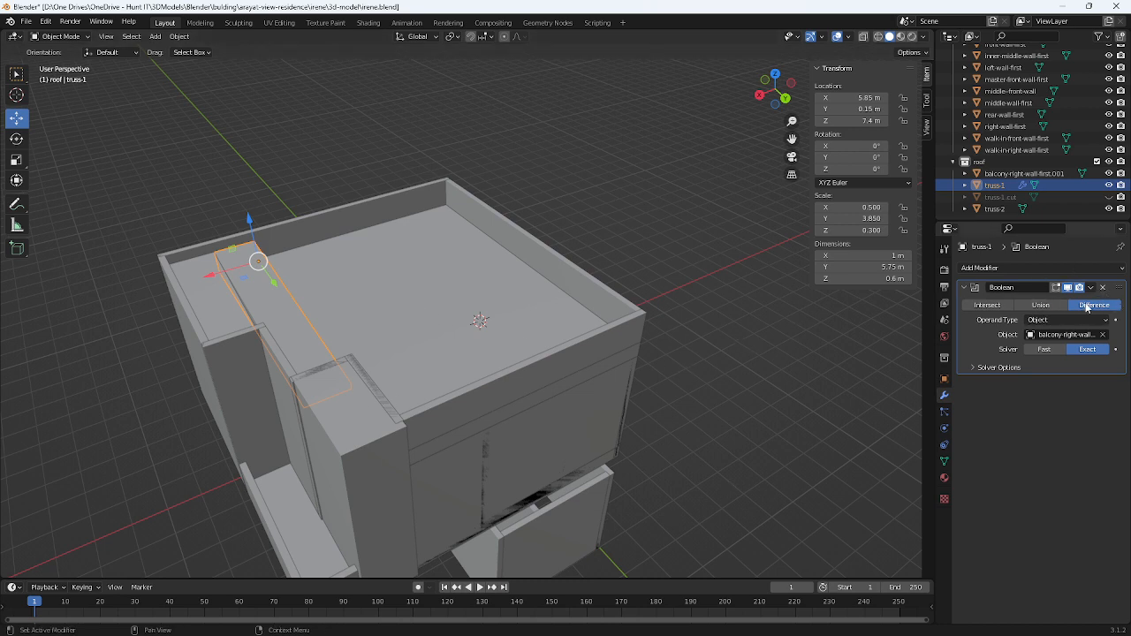
- Try the Intersect and Union operations on truss-1's Boolean modifier, and return it to Difference
{"action": "left_click", "coordinate": [986, 305]}
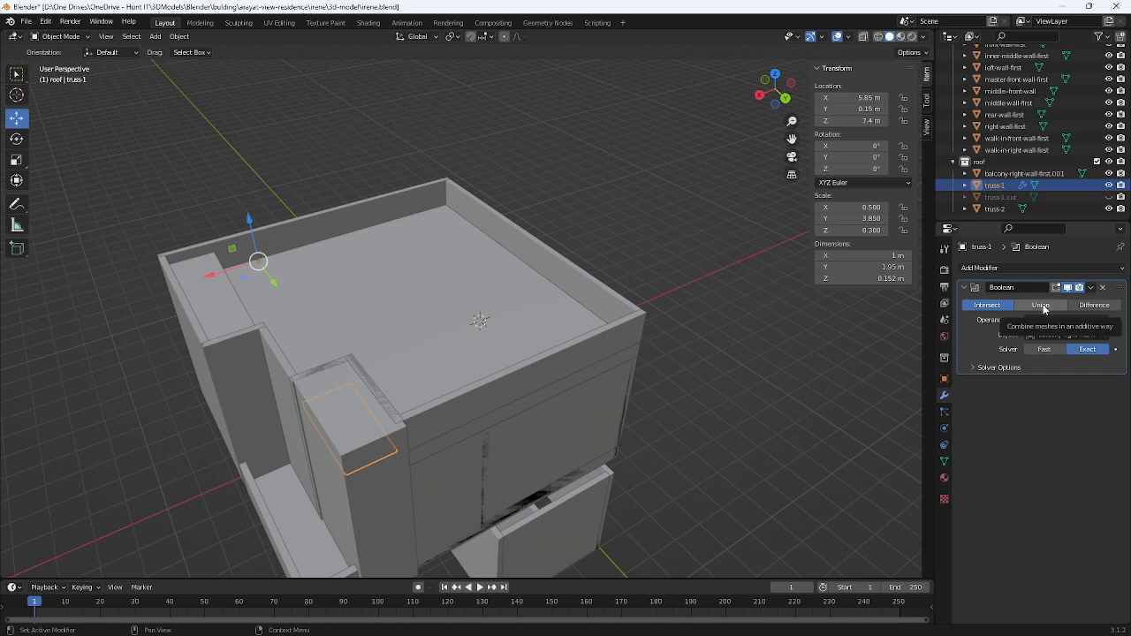
{"action": "left_click", "coordinate": [1042, 306]}
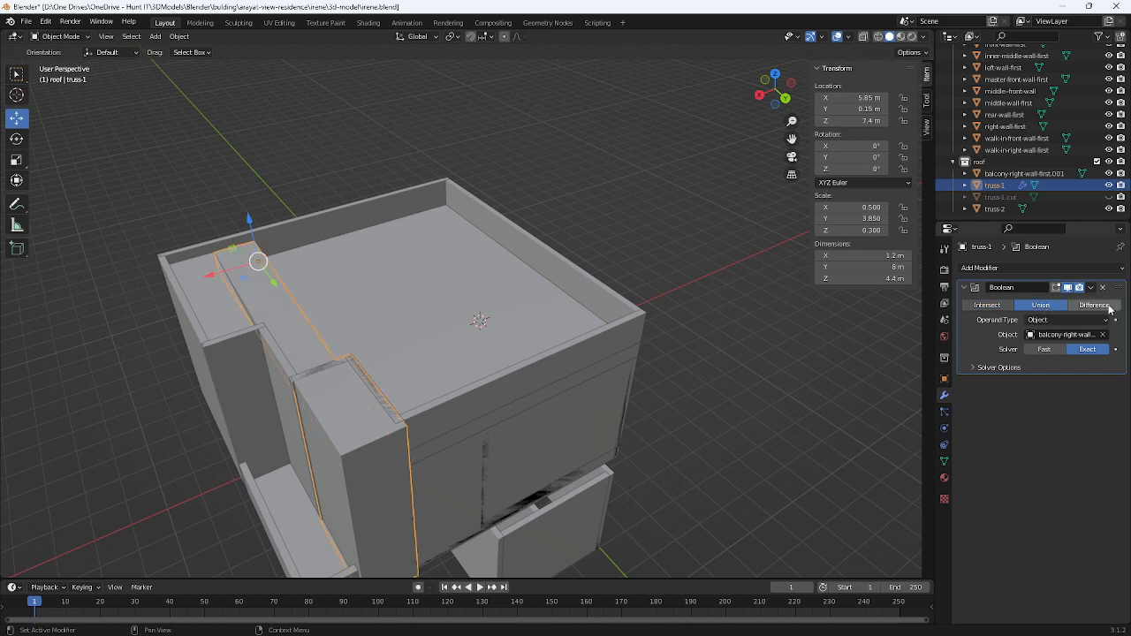
{"action": "left_click", "coordinate": [1093, 305]}
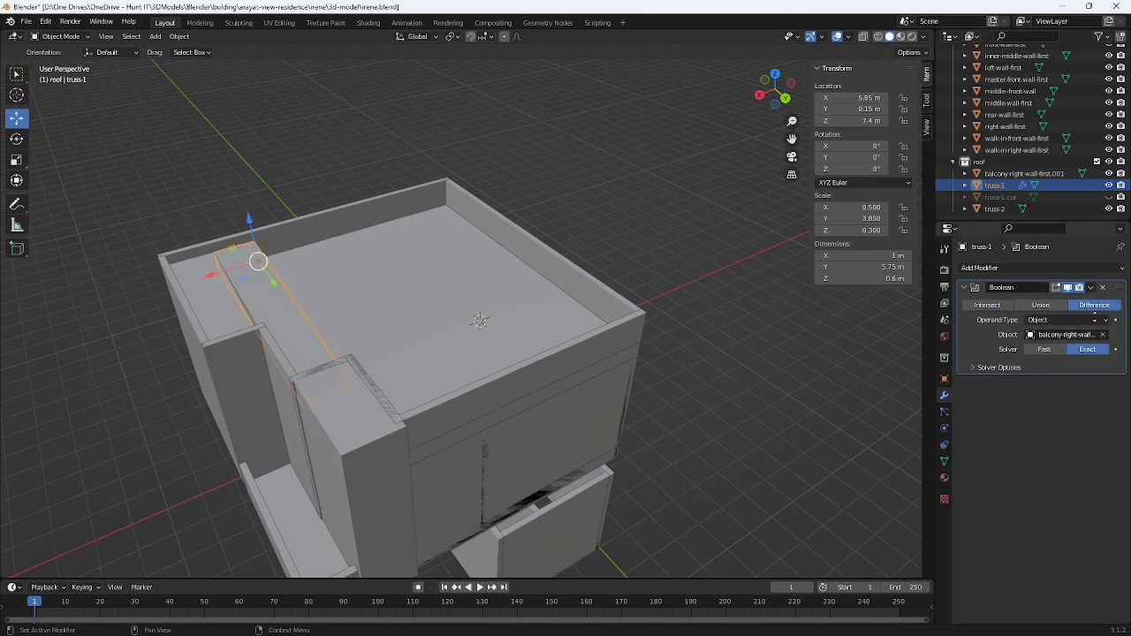
- Bake the Boolean cut into truss-1 with Visual Geometry to Mesh
{"action": "middle_click_drag", "start_coordinate": [740, 409], "coordinate": [732, 403]}
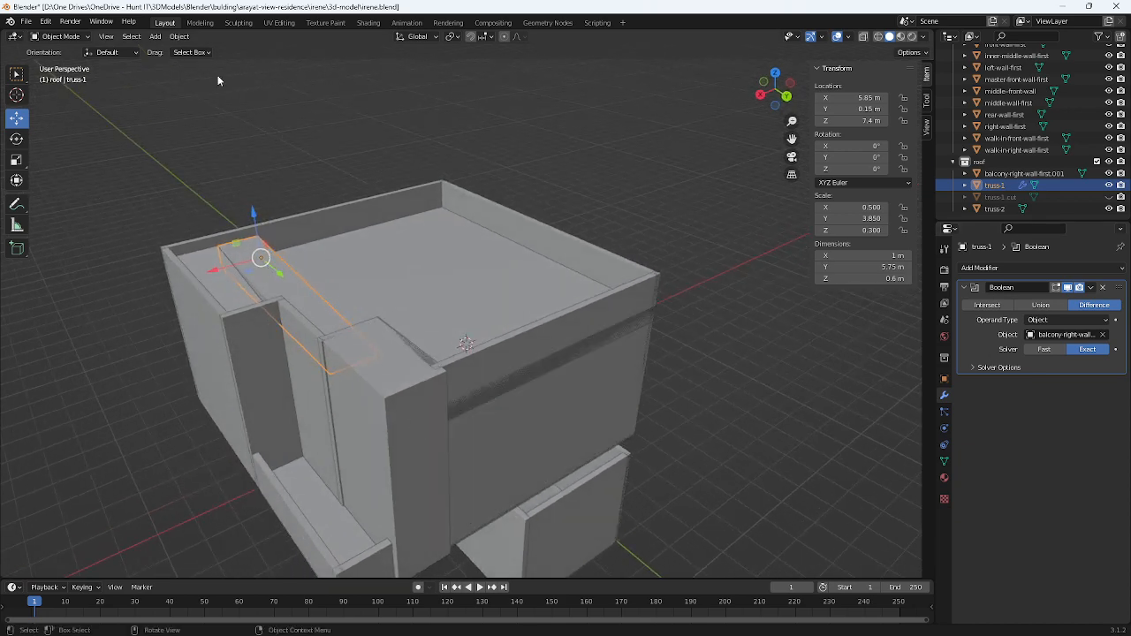
{"action": "left_click", "coordinate": [180, 37]}
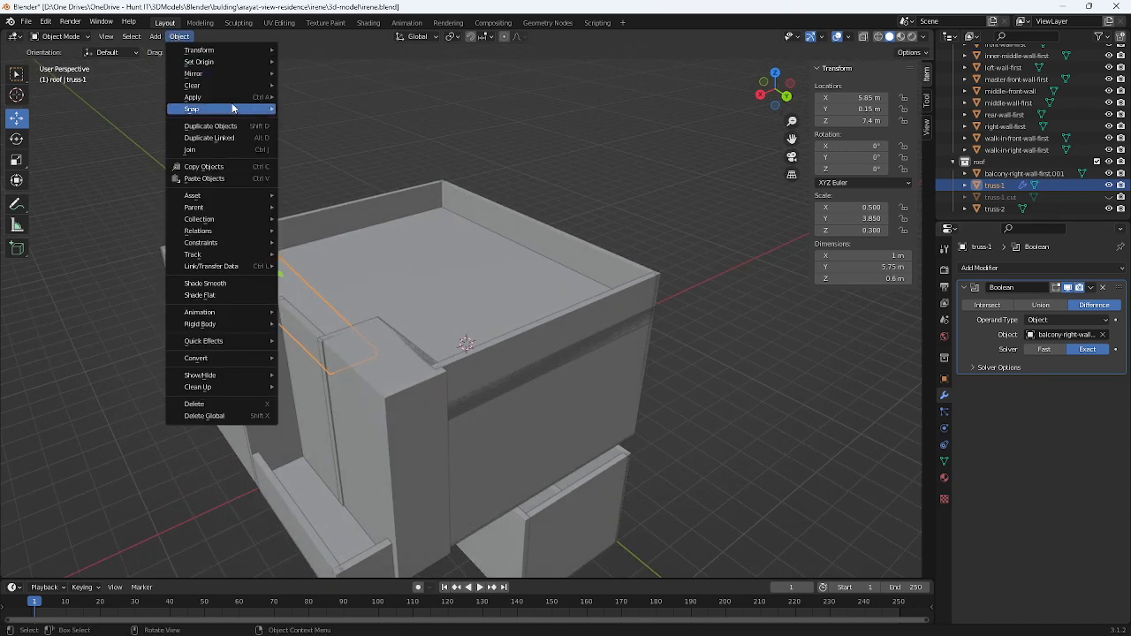
{"action": "mouse_move", "coordinate": [237, 97]}
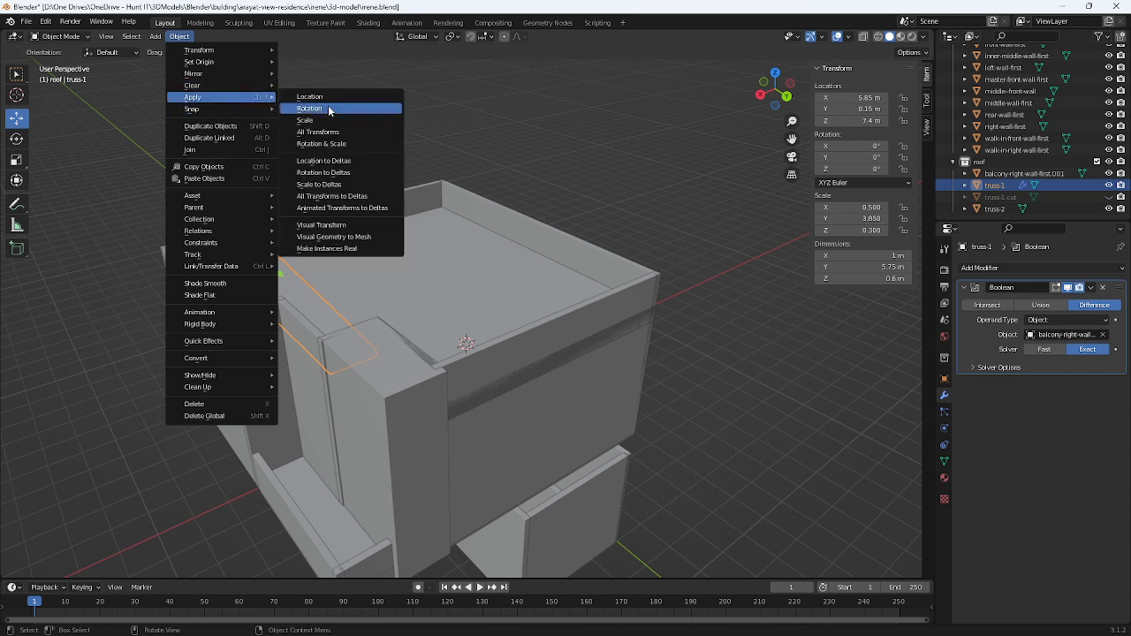
{"action": "left_click", "coordinate": [369, 234]}
- Delete the cutter block balcony-right-wall-first.001 from the balcony corner
{"action": "left_click", "coordinate": [390, 485]}
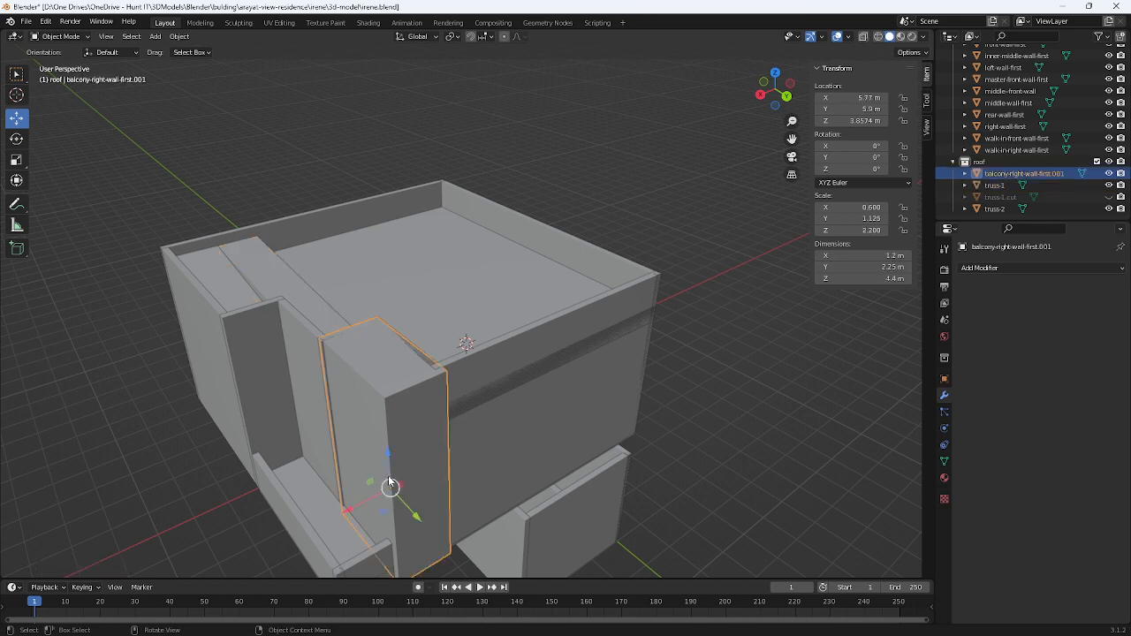
{"action": "key", "text": "Delete"}
{"action": "middle_click_drag", "start_coordinate": [389, 477], "coordinate": [391, 448]}
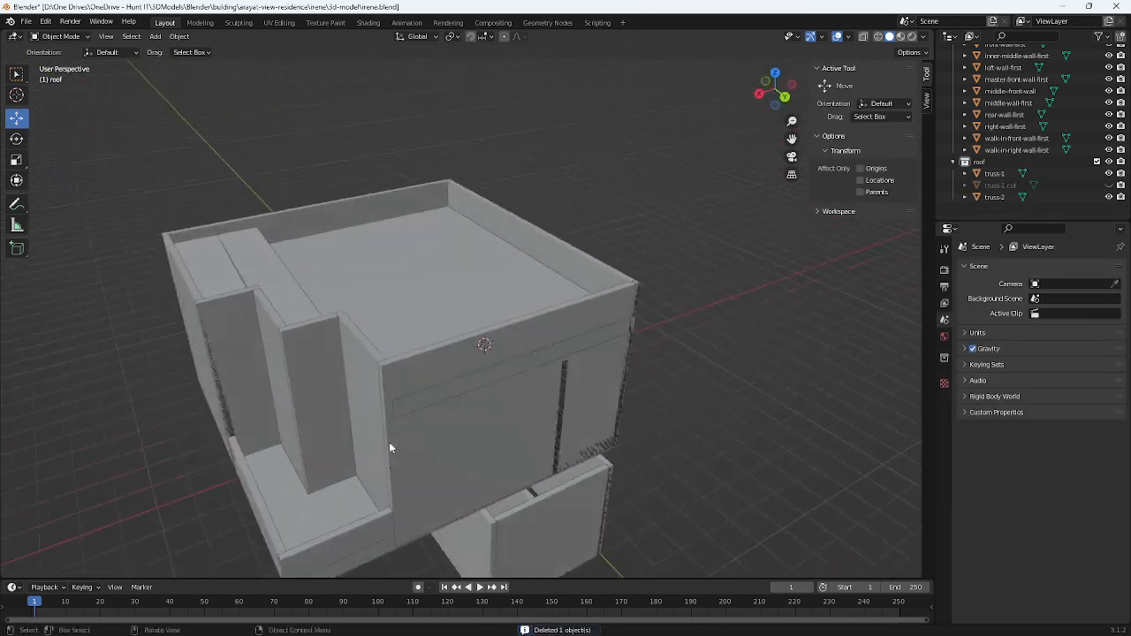
- Make the hidden truss-1.cut object in the roof collection visible again
{"action": "scroll", "coordinate": [1025, 176], "scroll_direction": "up", "scroll_amount": 1}
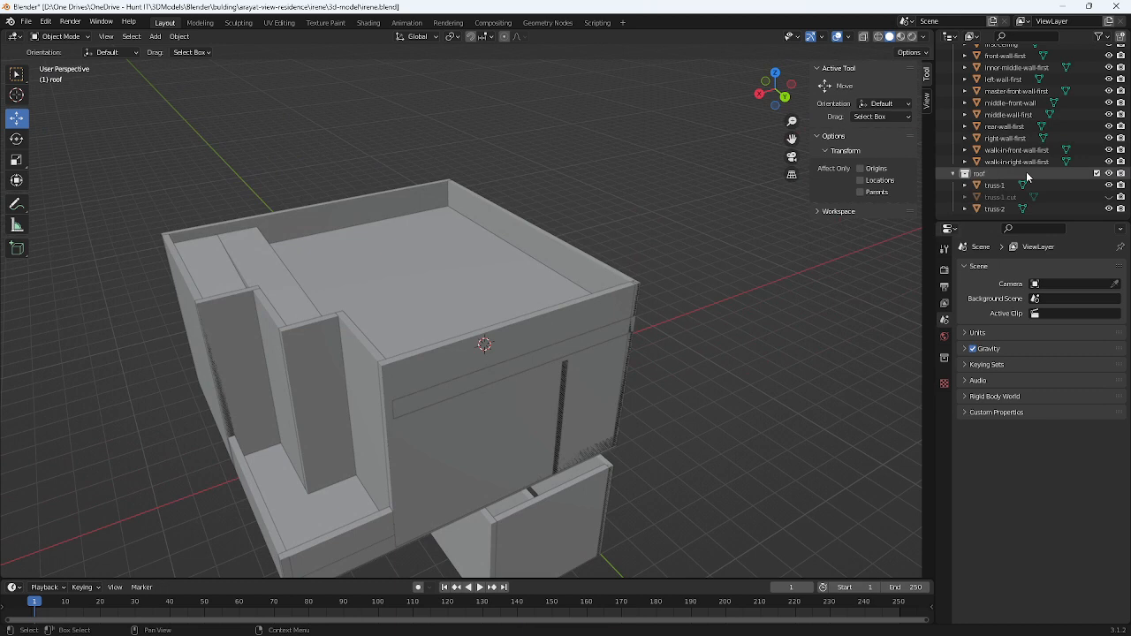
{"action": "left_click", "coordinate": [1004, 197]}
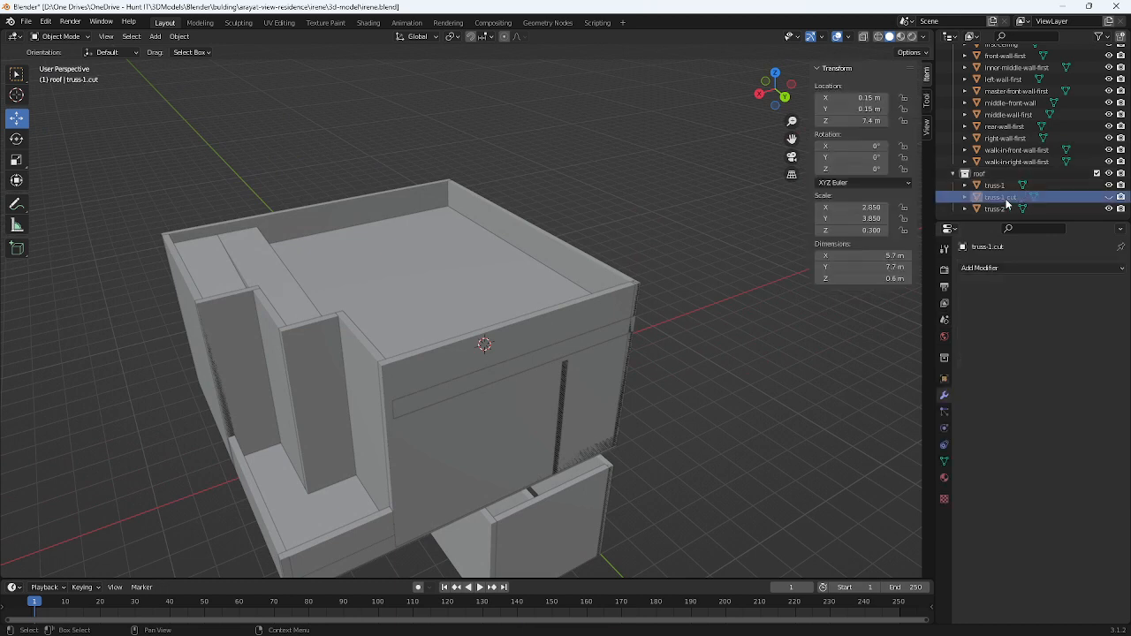
{"action": "left_click", "coordinate": [1110, 196]}
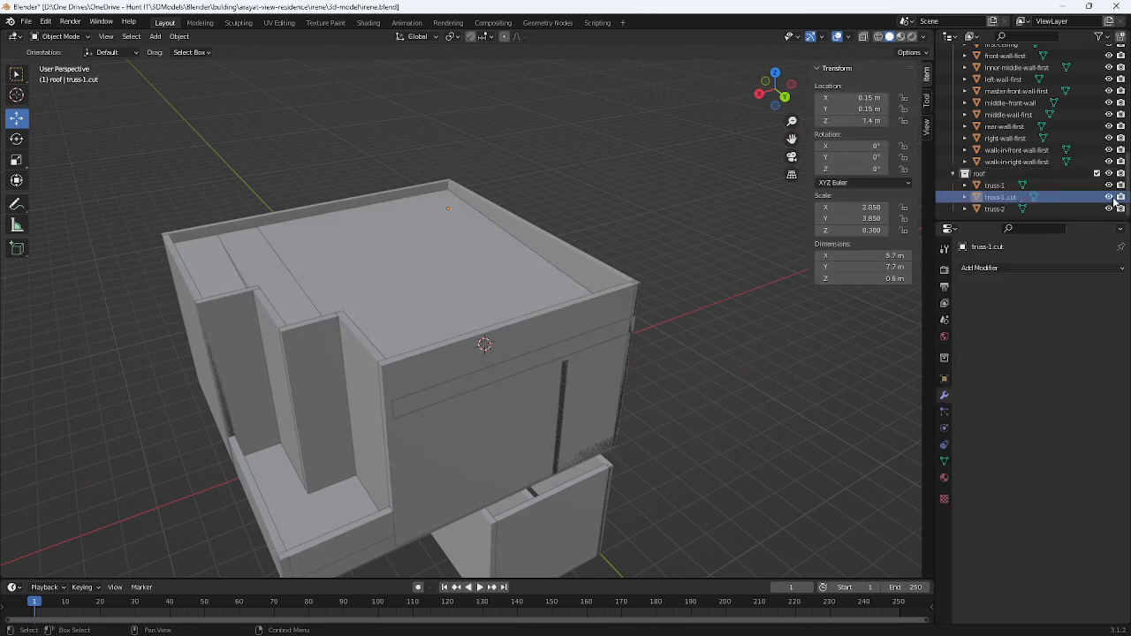
- Unhide the bath-front-wall-first wall in the first collection and select it
{"action": "scroll", "coordinate": [1078, 173], "scroll_direction": "up", "scroll_amount": 4}
{"action": "scroll", "coordinate": [1079, 173], "scroll_direction": "up", "scroll_amount": 5}
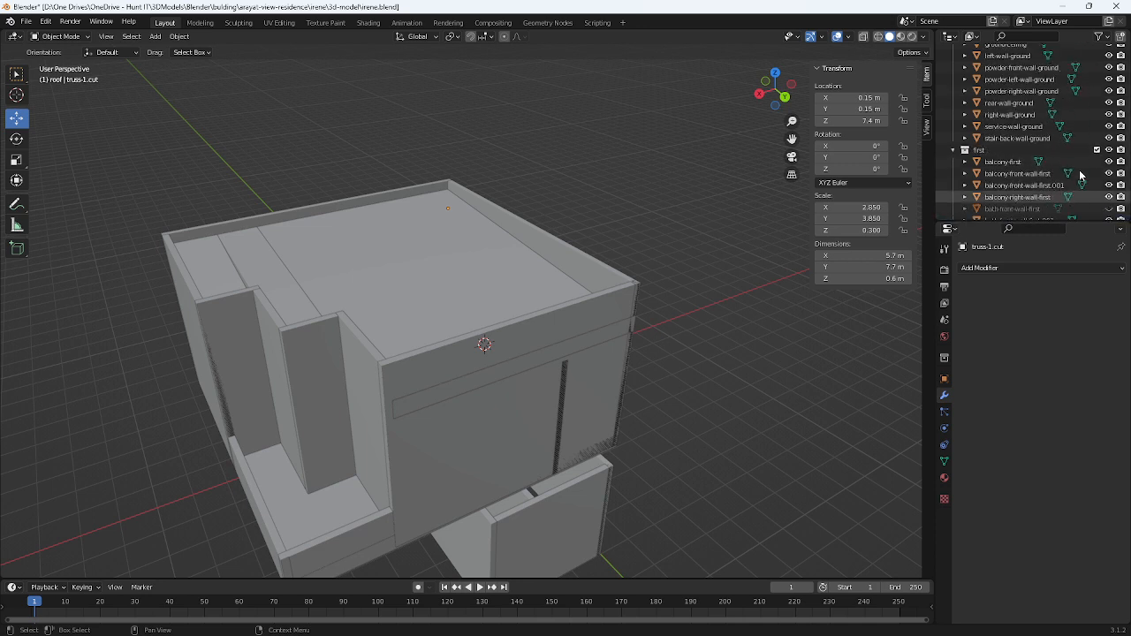
{"action": "left_click", "coordinate": [1010, 209]}
{"action": "left_click", "coordinate": [1109, 209]}
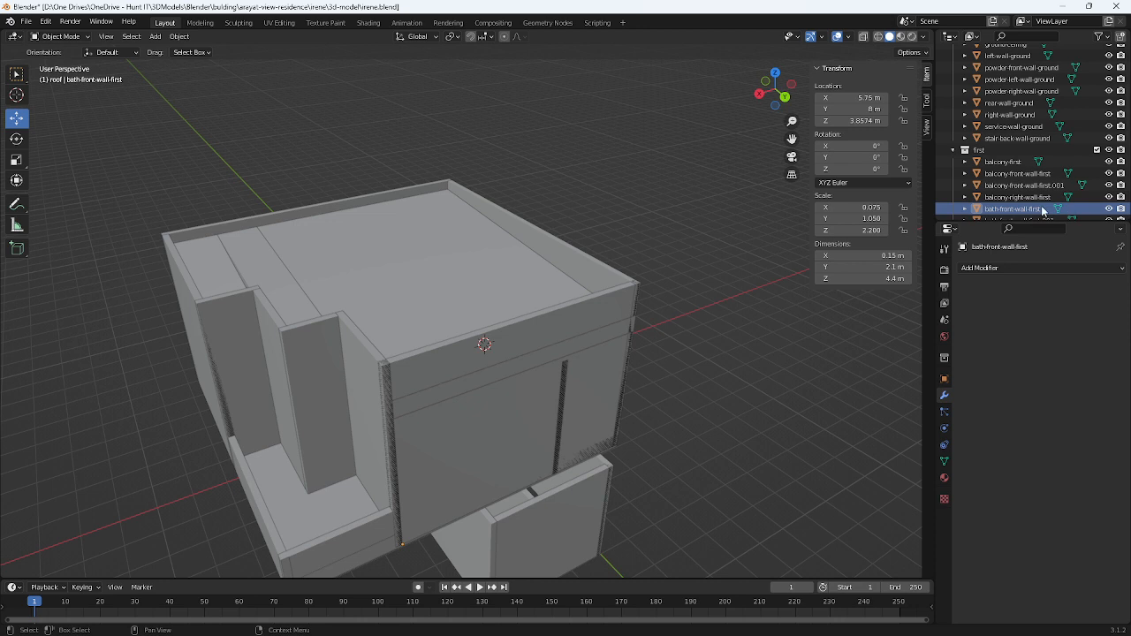
{"action": "left_click", "coordinate": [1040, 197]}
{"action": "left_click", "coordinate": [1044, 209]}
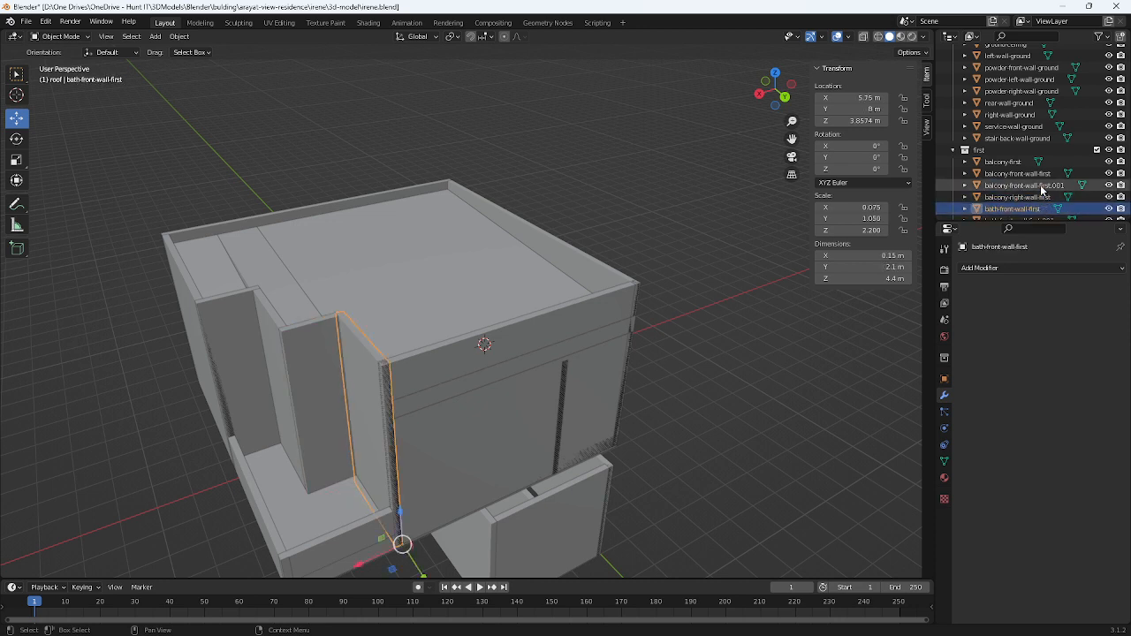
- Look for other hidden objects among the ground-floor walls and examine the balcony side of the house from several angles
{"action": "scroll", "coordinate": [1043, 196], "scroll_direction": "up", "scroll_amount": 3}
{"action": "scroll", "coordinate": [1042, 191], "scroll_direction": "down", "scroll_amount": 1}
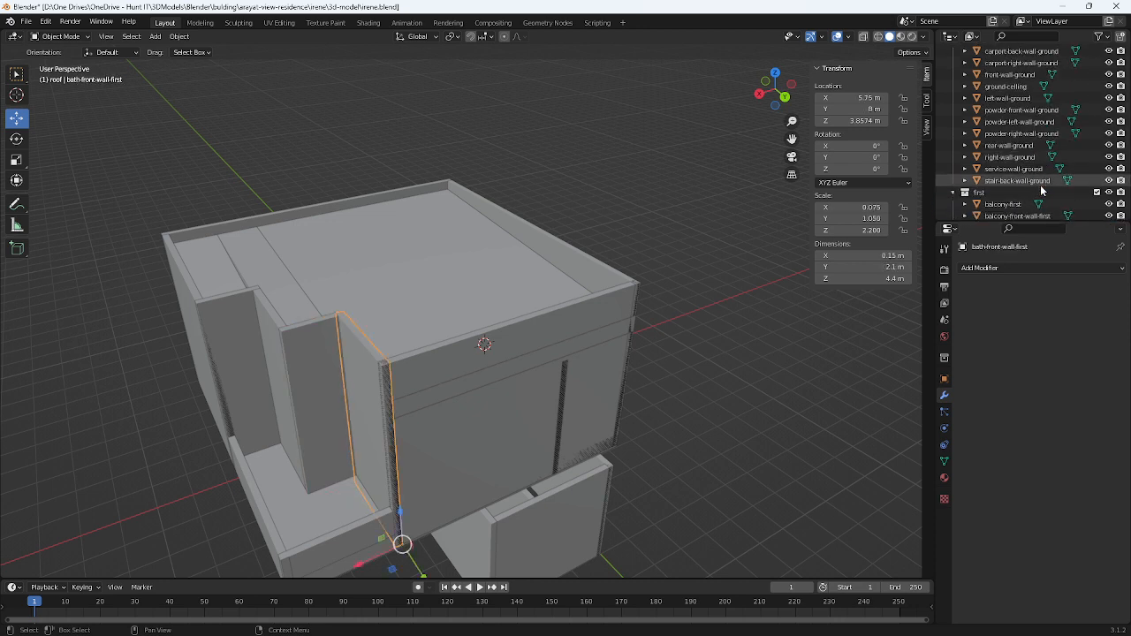
{"action": "middle_click_drag", "start_coordinate": [610, 388], "coordinate": [634, 356]}
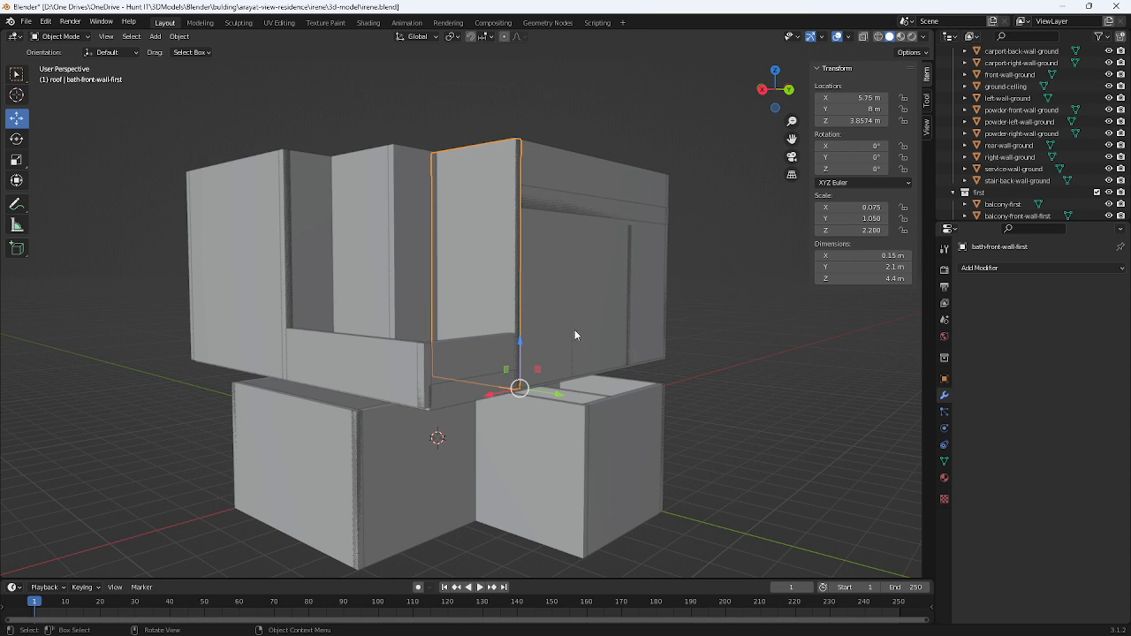
{"action": "middle_click_drag", "start_coordinate": [575, 329], "coordinate": [558, 368]}
{"action": "middle_click_drag", "start_coordinate": [438, 362], "coordinate": [411, 307]}
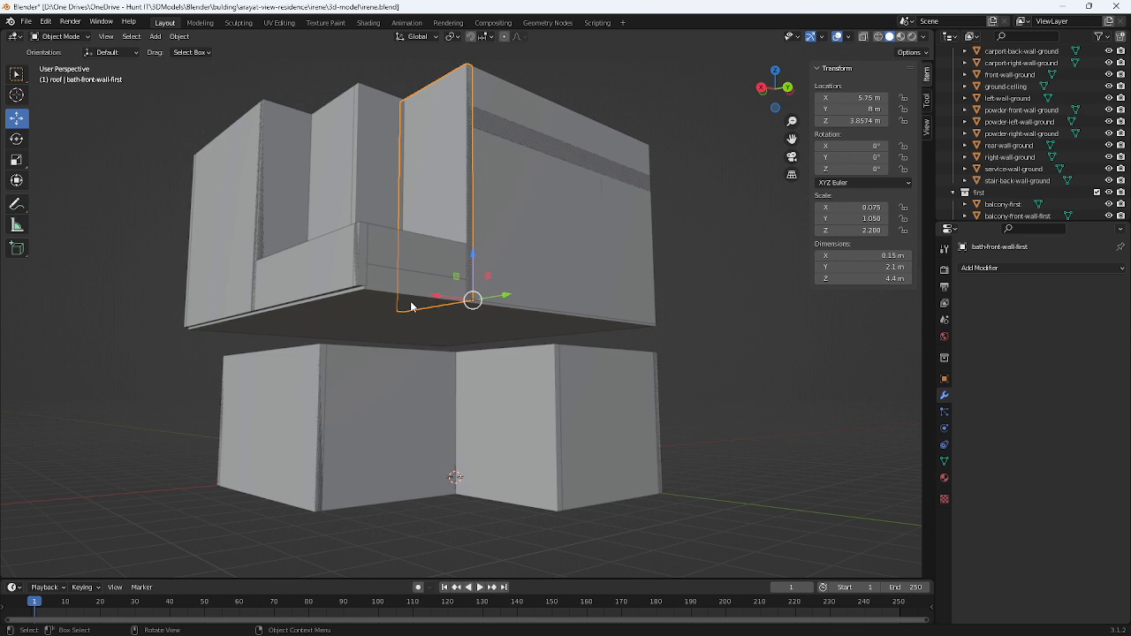
{"action": "middle_click_drag", "start_coordinate": [409, 285], "coordinate": [419, 312]}
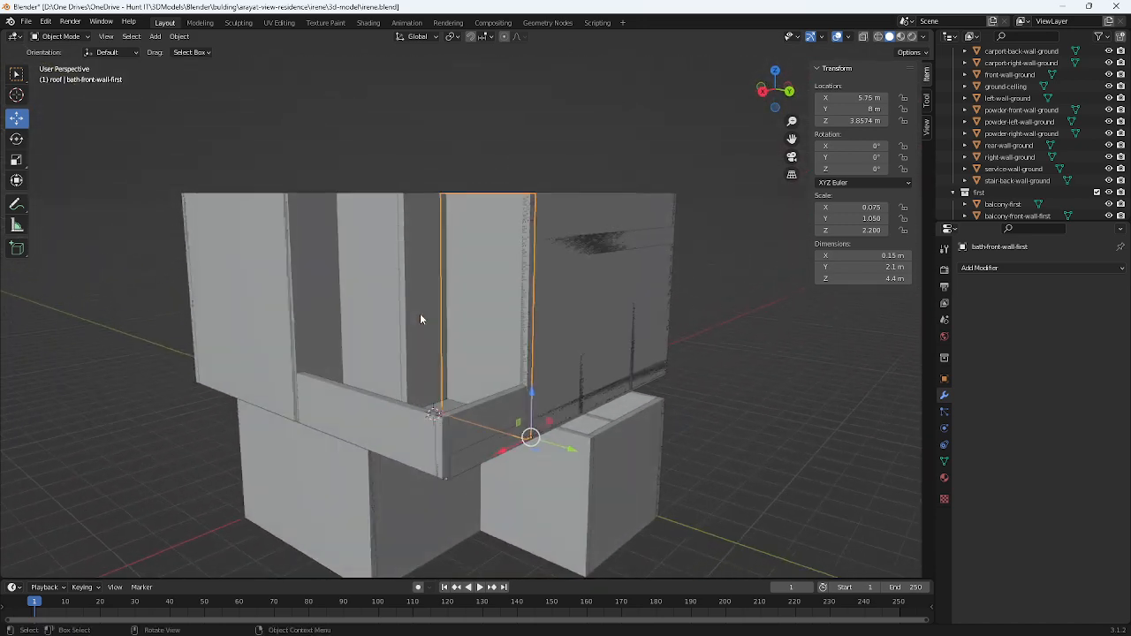